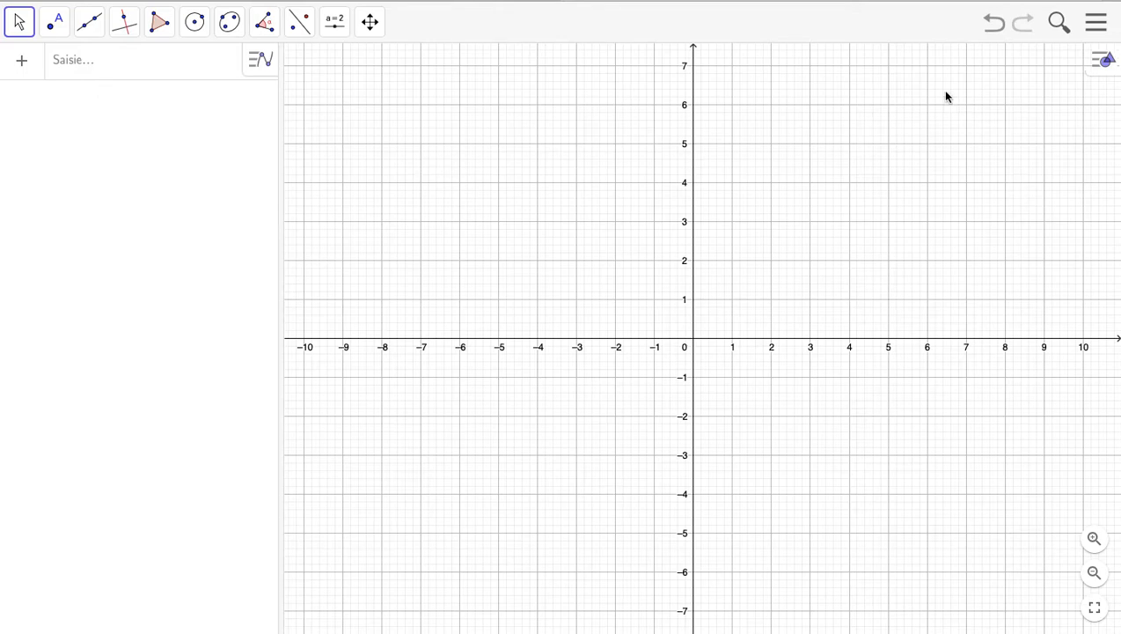
Step: Hide both the grid and the coordinate axes in the graphics view
{"action": "left_click", "coordinate": [1102, 60]}
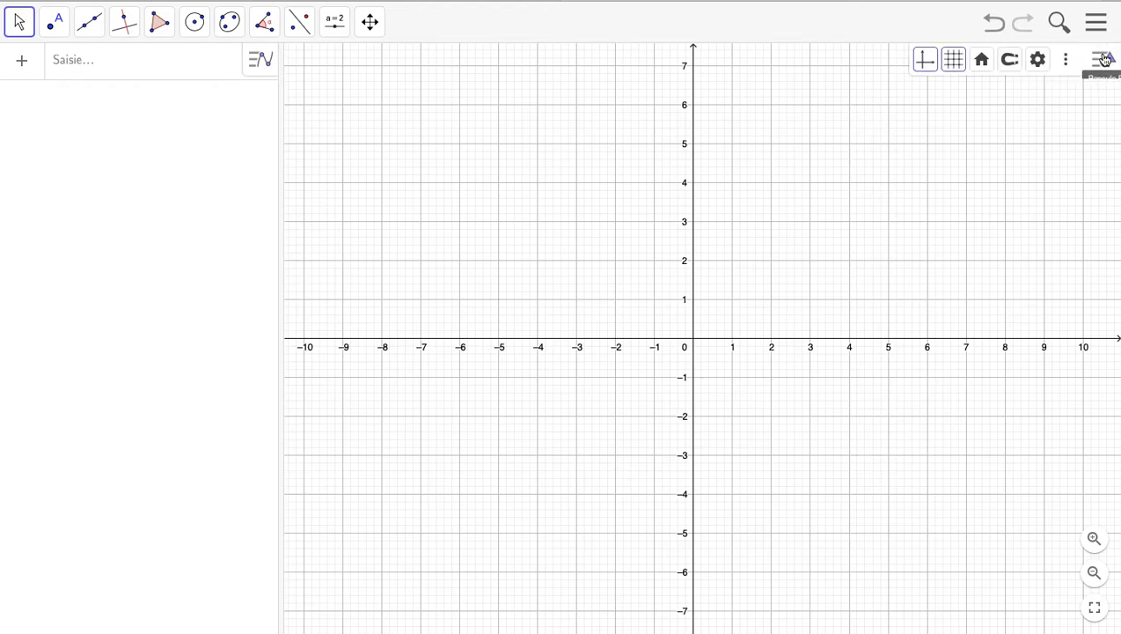
{"action": "left_click", "coordinate": [956, 61]}
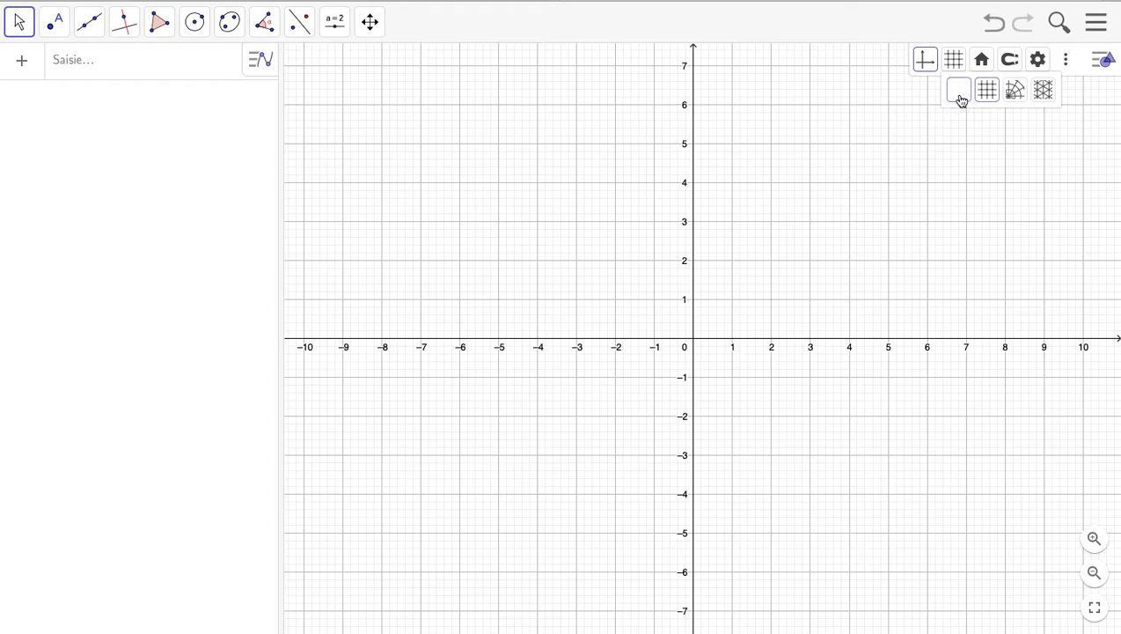
{"action": "left_click", "coordinate": [965, 94]}
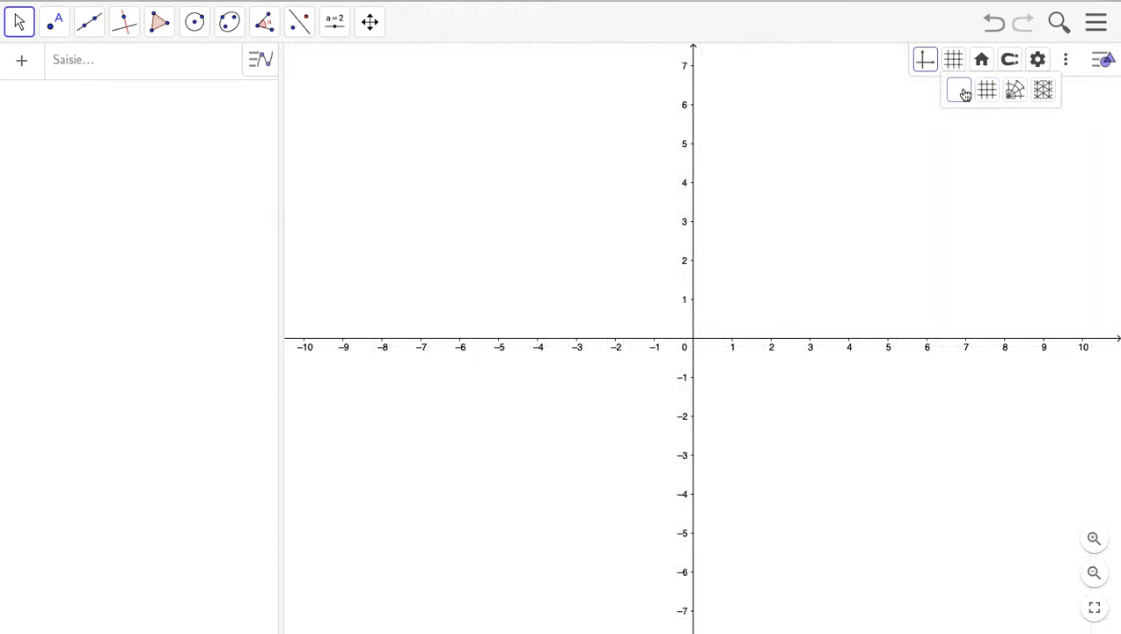
{"action": "left_click", "coordinate": [924, 63]}
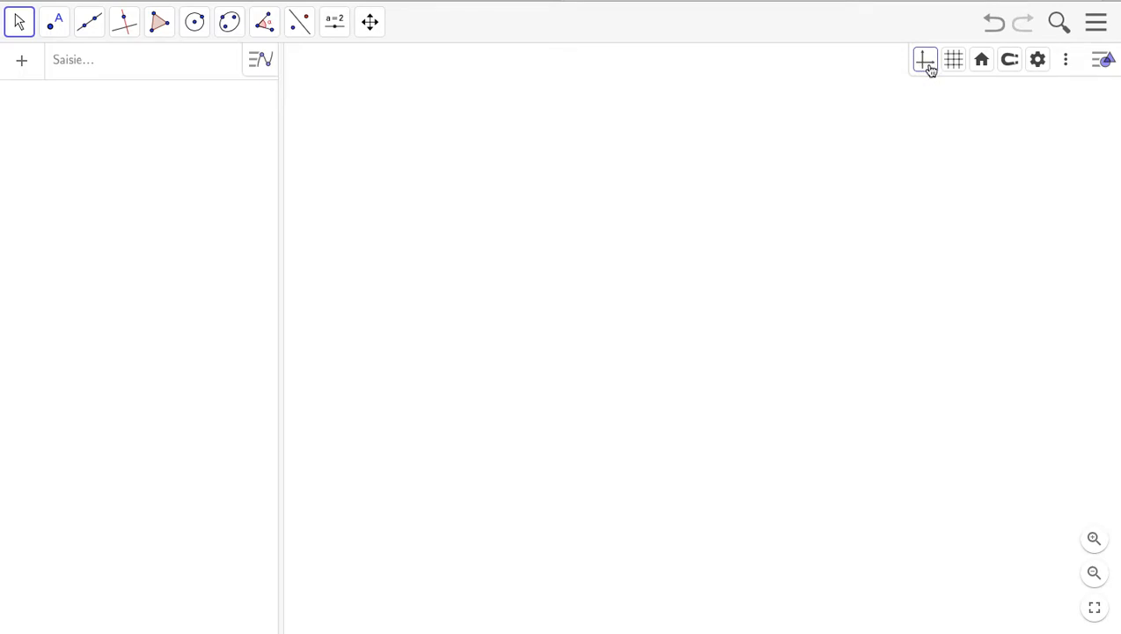
{"action": "left_click", "coordinate": [1103, 60]}
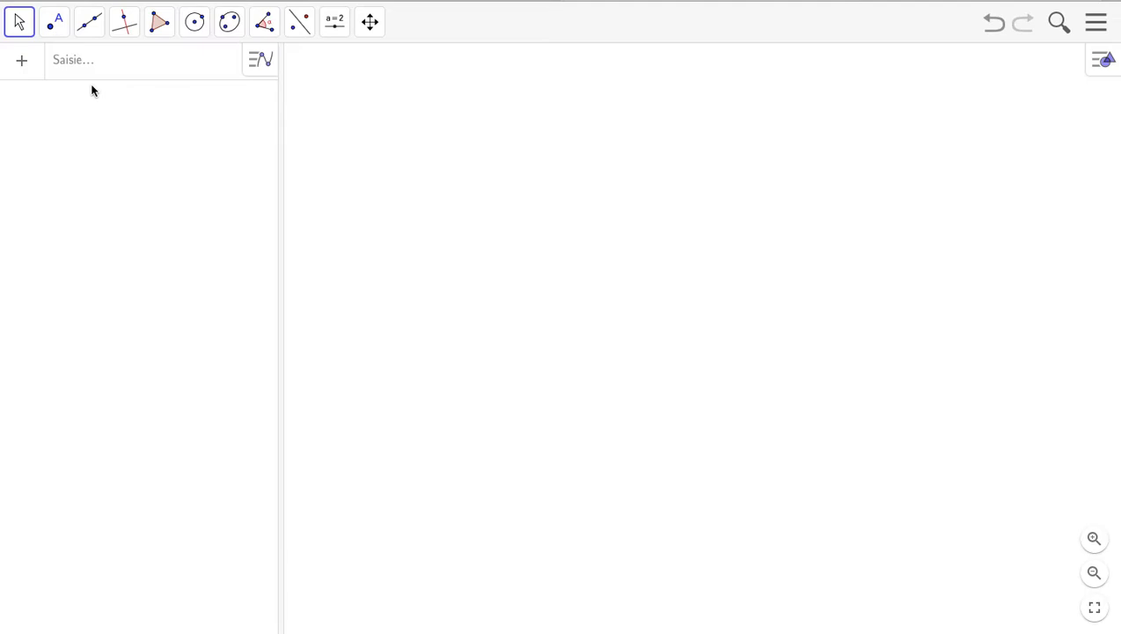
Step: Draw a given-length segment of 5 from a new point placed at about (-6.42, 3.55)
{"action": "left_click", "coordinate": [88, 24]}
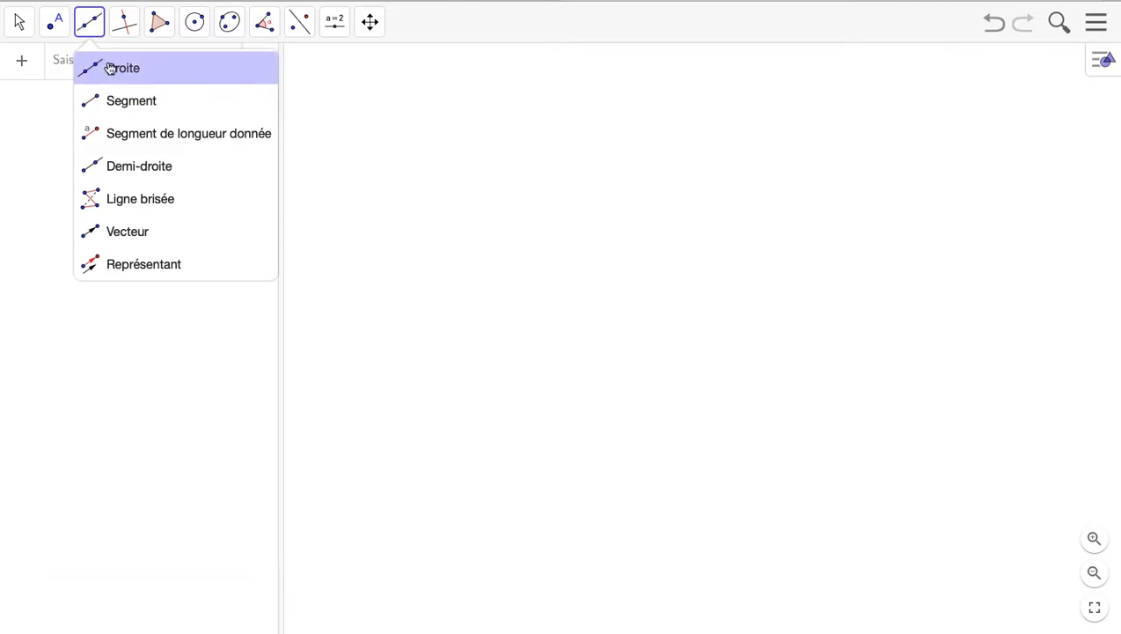
{"action": "left_click", "coordinate": [176, 134]}
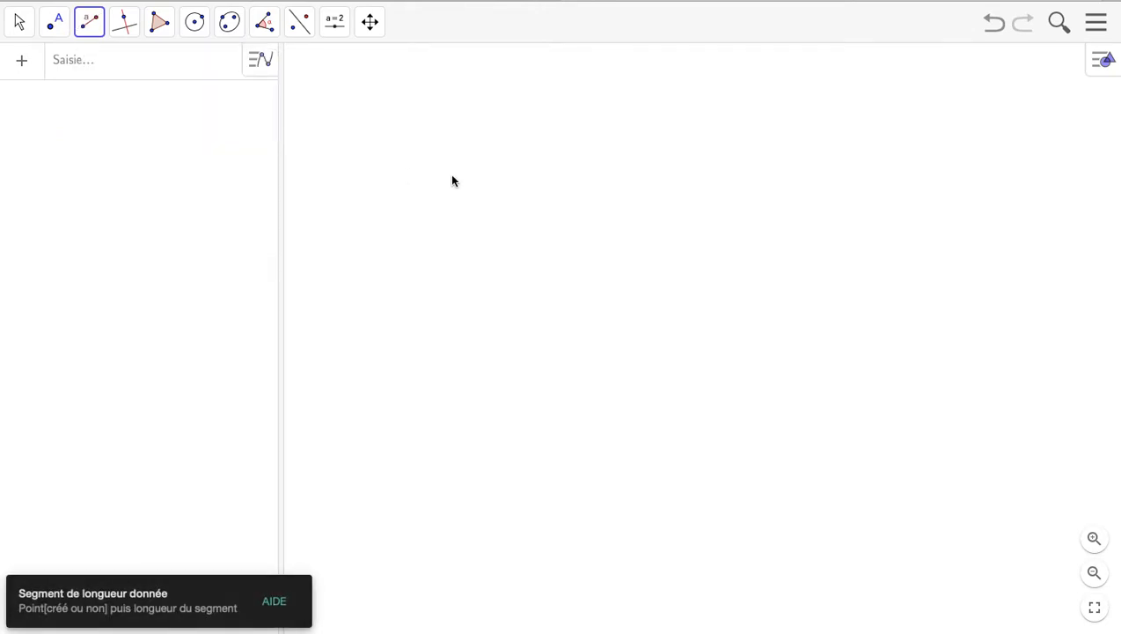
{"action": "left_click", "coordinate": [443, 201]}
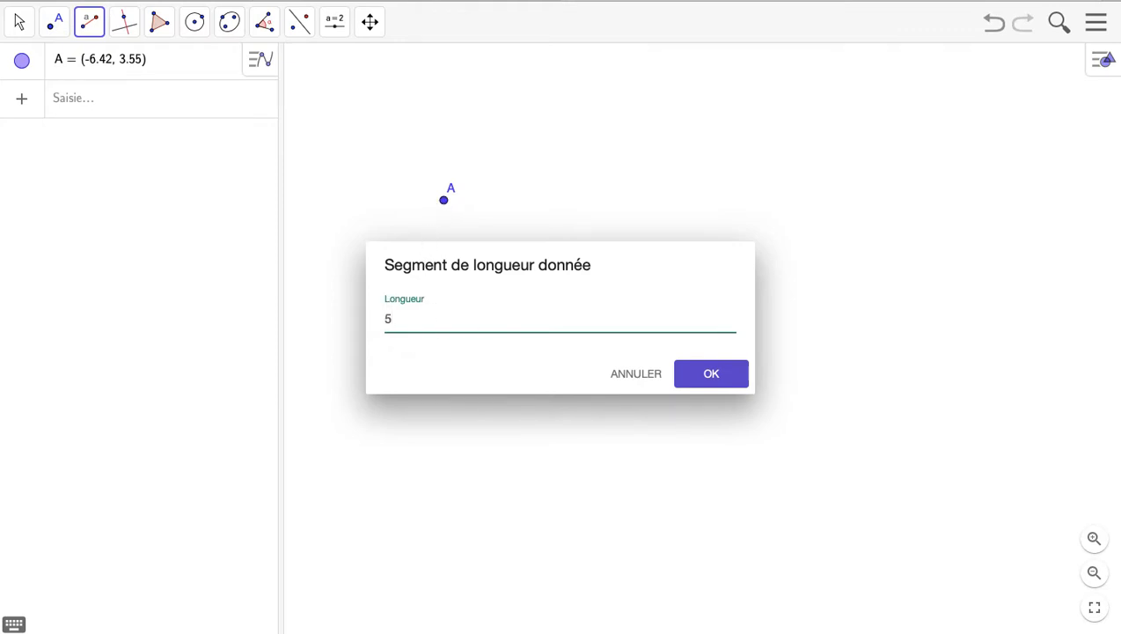
{"action": "type", "text": "5"}
{"action": "left_click", "coordinate": [728, 379]}
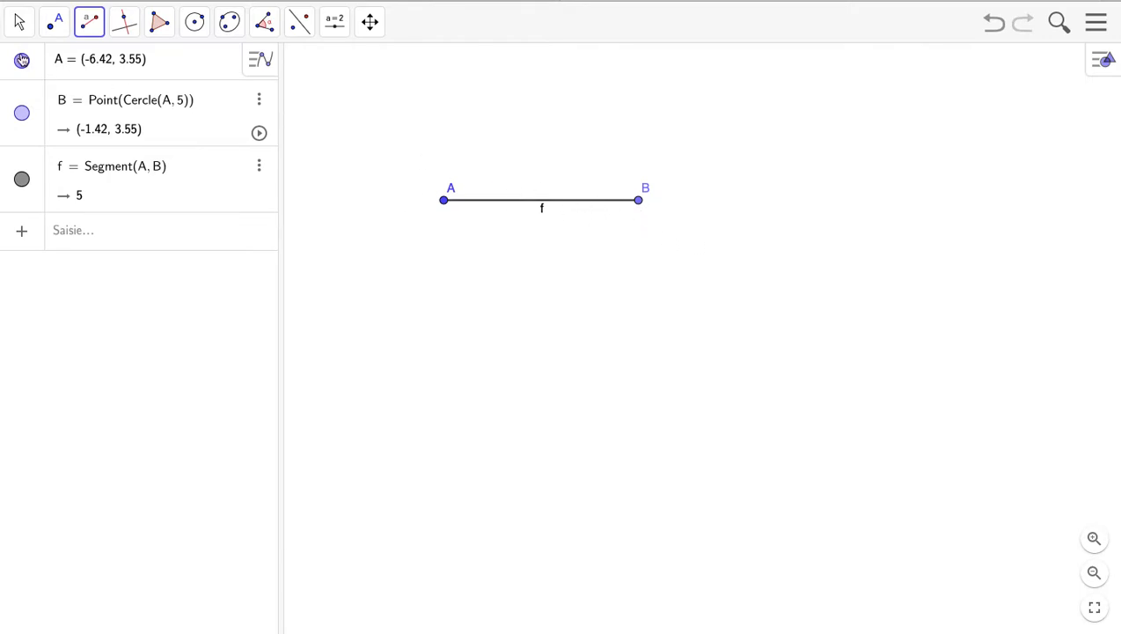
Step: Construct lines perpendicular to segment AB through its endpoints B and A
{"action": "left_click", "coordinate": [125, 24]}
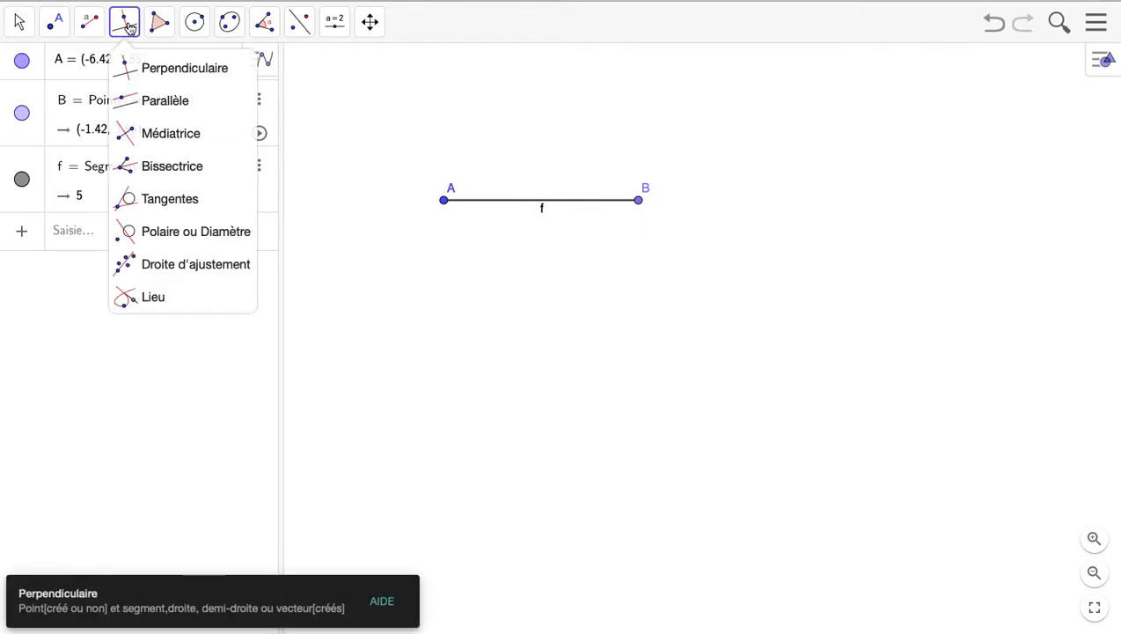
{"action": "left_click", "coordinate": [187, 71]}
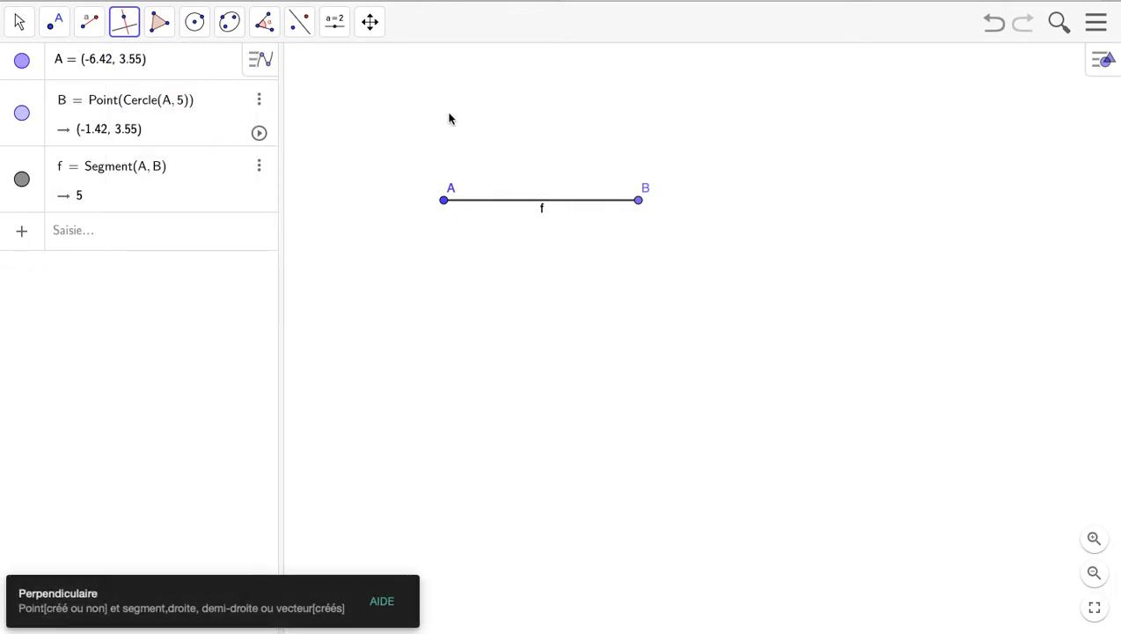
{"action": "left_click", "coordinate": [588, 204]}
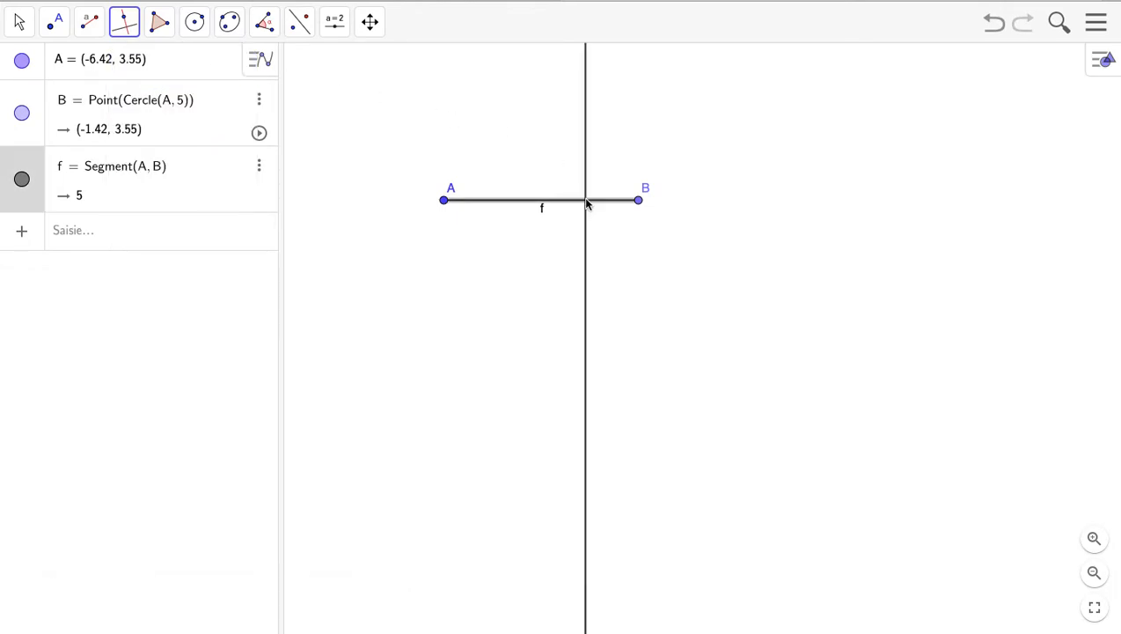
{"action": "left_click", "coordinate": [640, 201]}
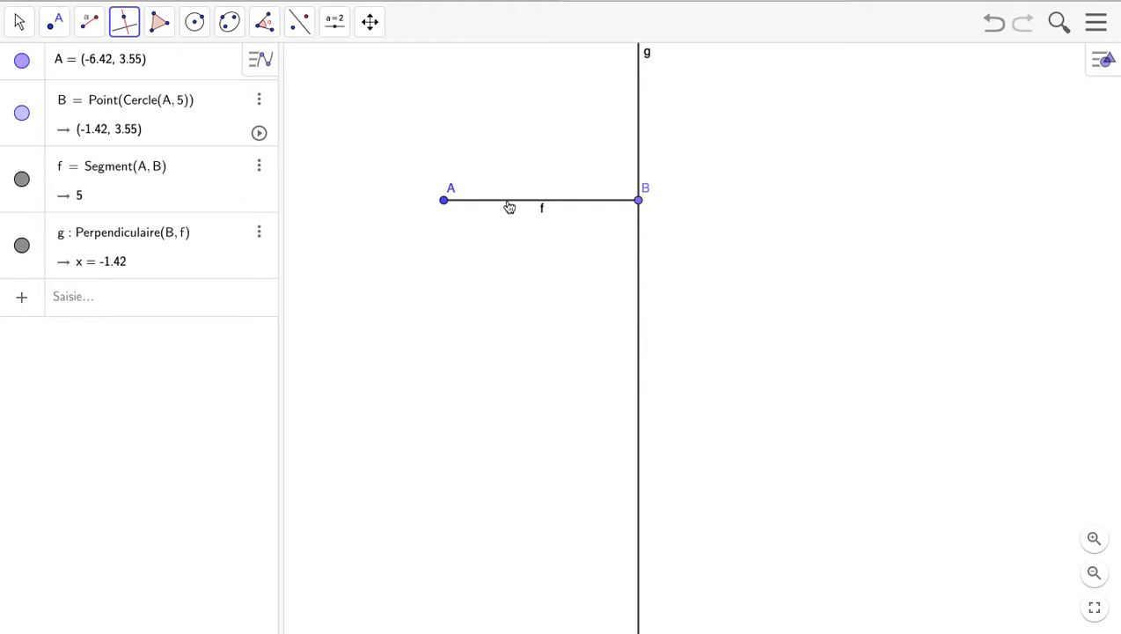
{"action": "left_click", "coordinate": [508, 206]}
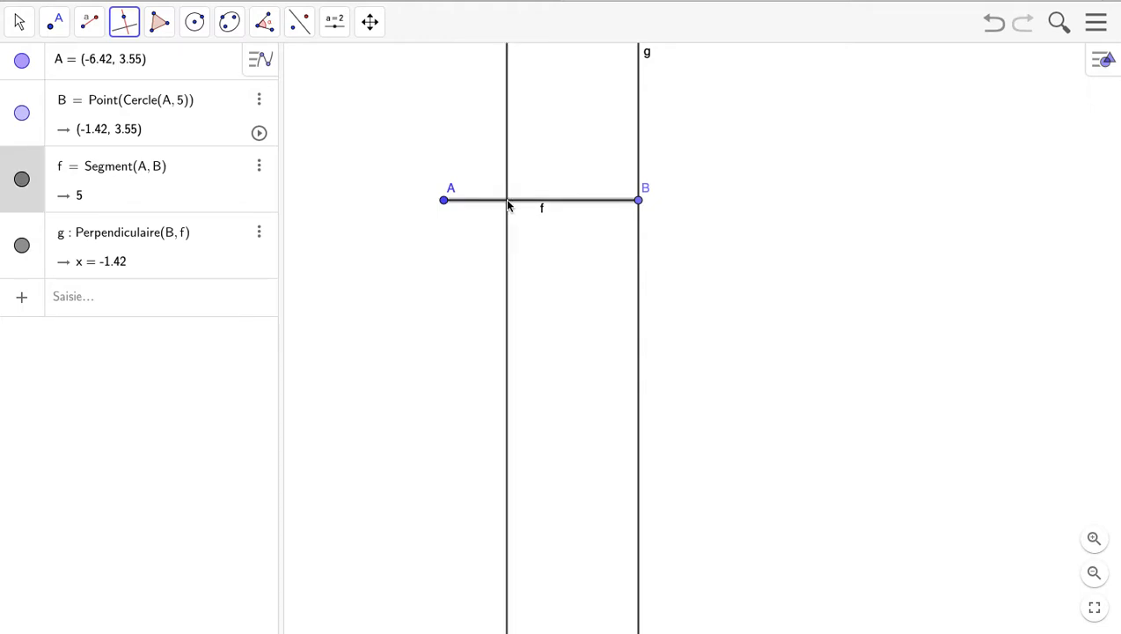
{"action": "left_click", "coordinate": [445, 202]}
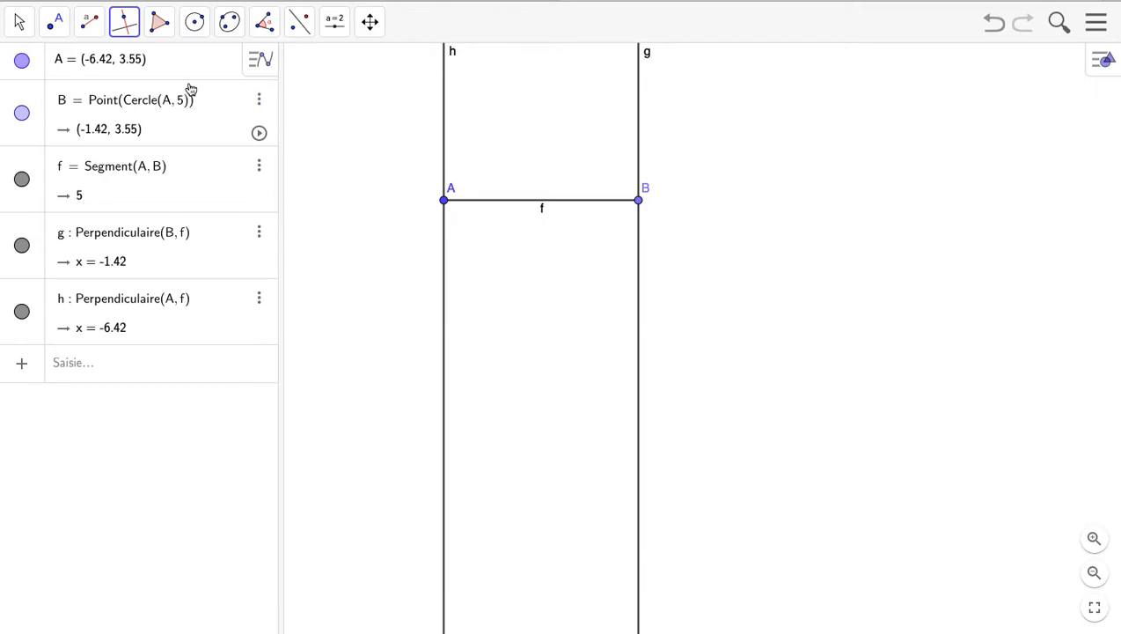
Step: Draw a circle centred on point A with a radius of 4
{"action": "left_click", "coordinate": [195, 27]}
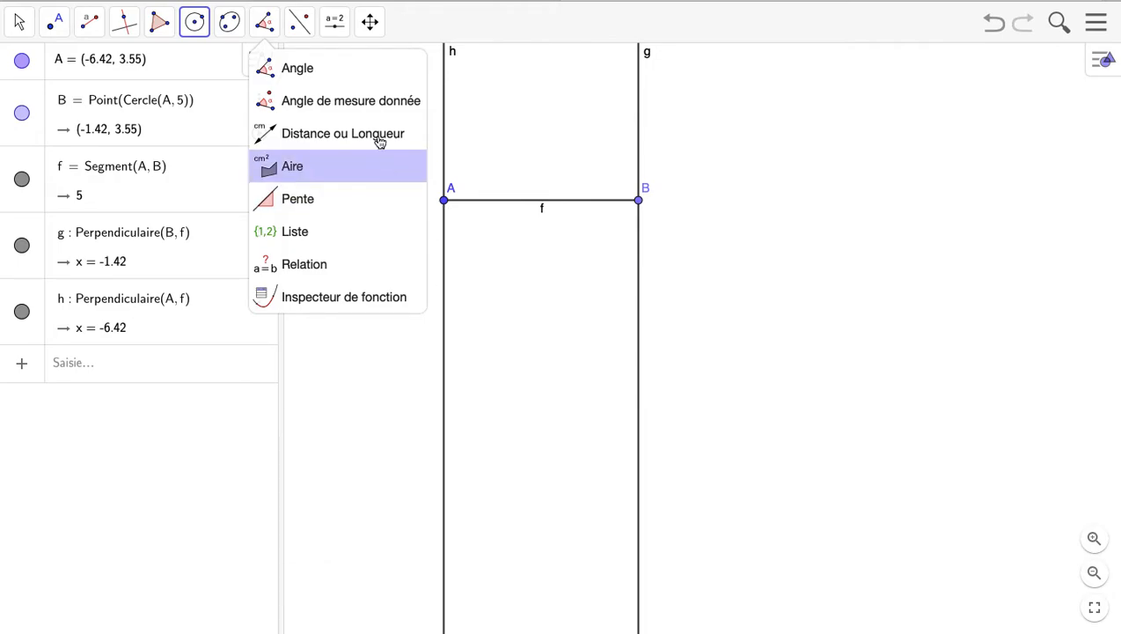
{"action": "mouse_move", "coordinate": [196, 23]}
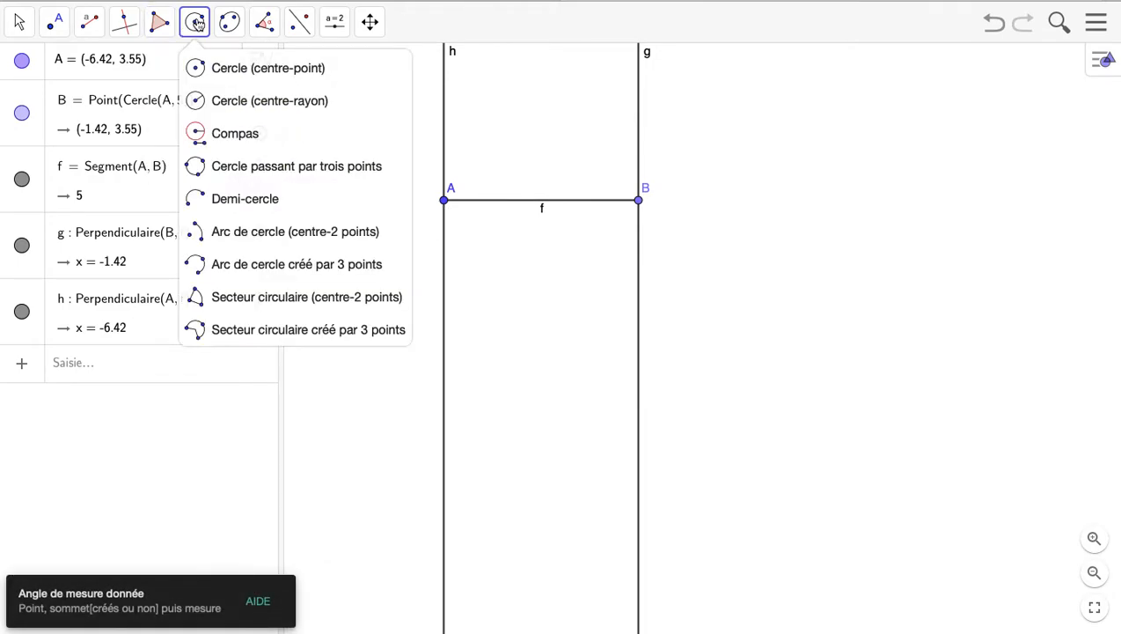
{"action": "left_click", "coordinate": [302, 104]}
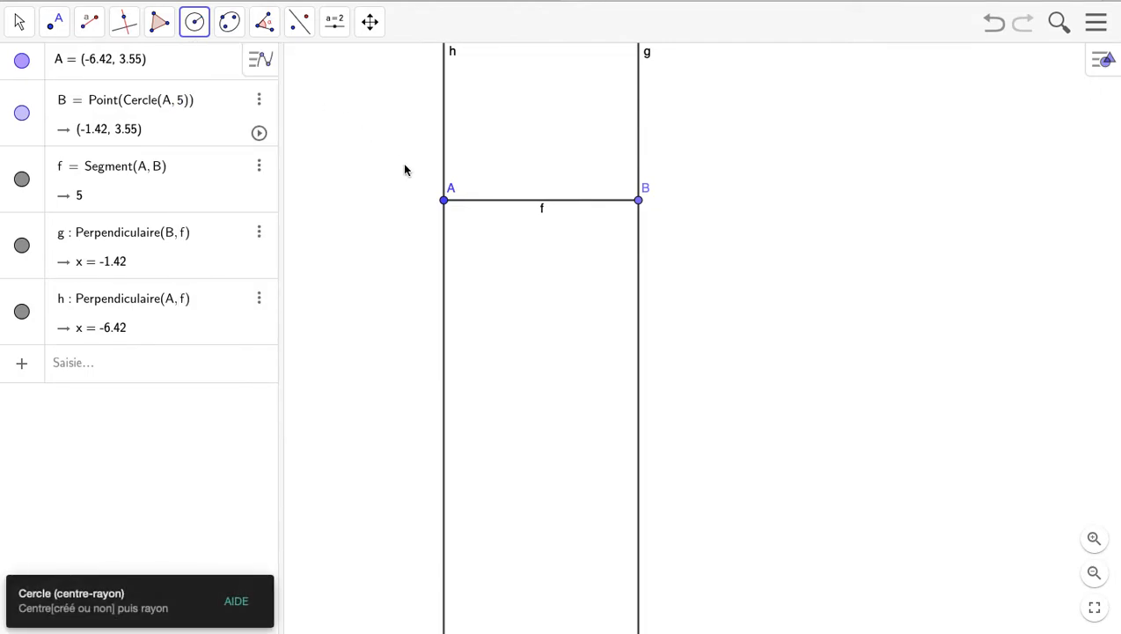
{"action": "left_click", "coordinate": [444, 201]}
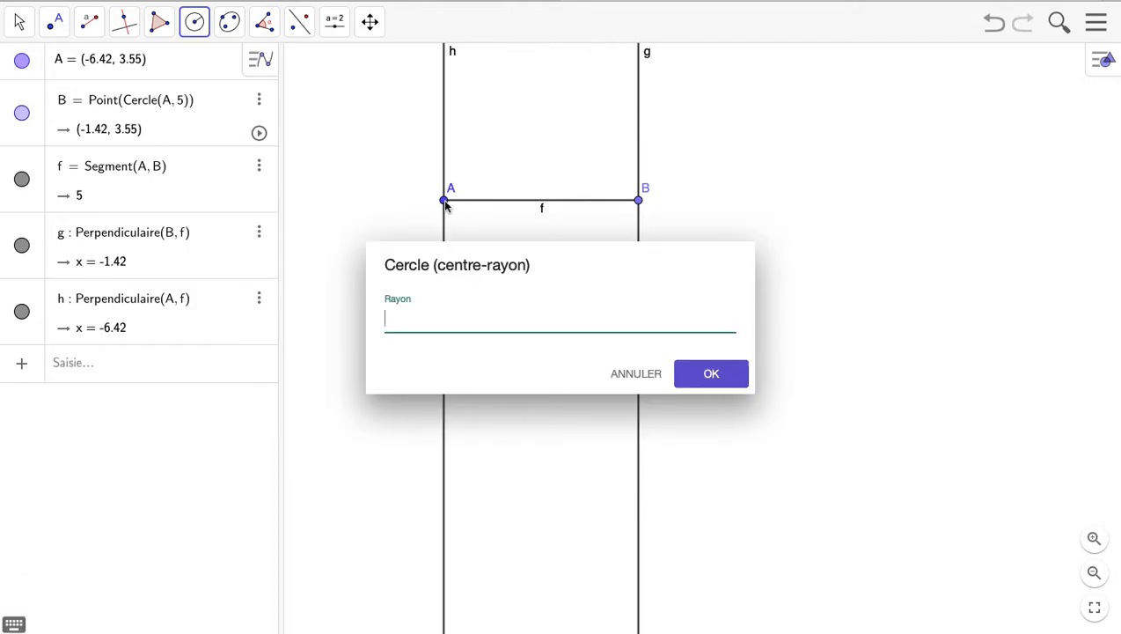
{"action": "type", "text": "4"}
{"action": "left_click", "coordinate": [711, 376]}
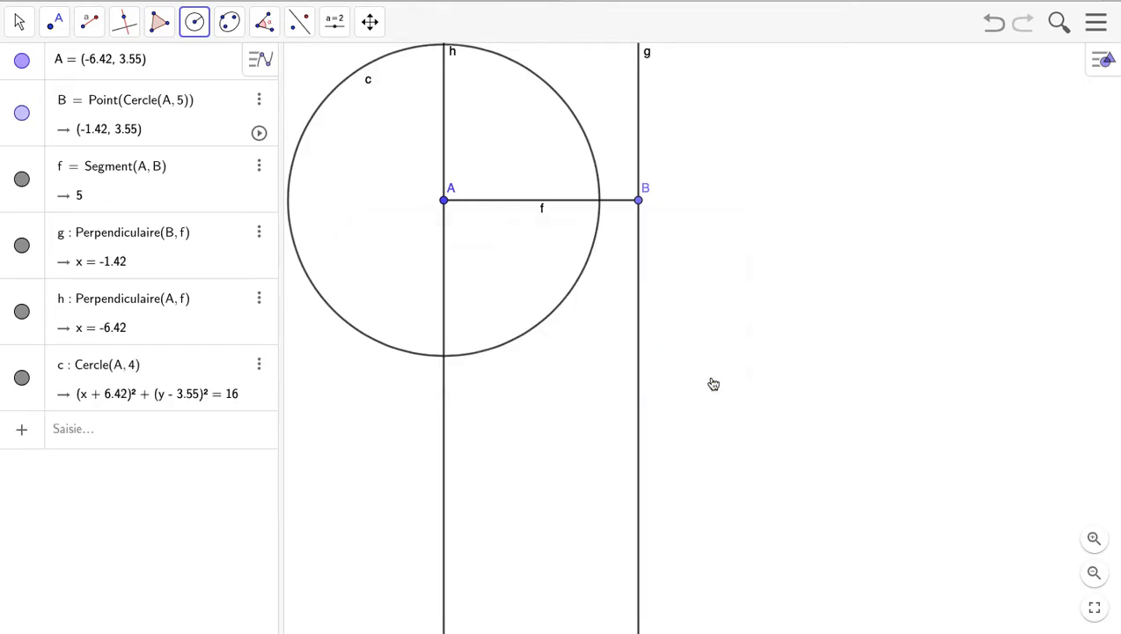
Step: Create the intersection points of the circle and the perpendicular line through A
{"action": "left_click", "coordinate": [53, 26]}
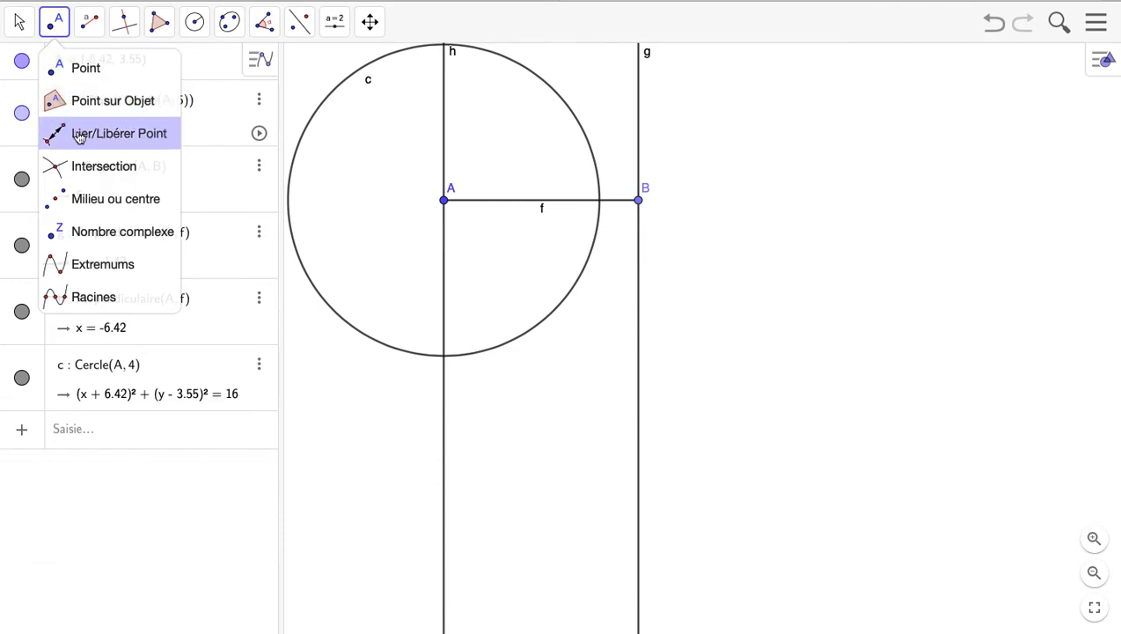
{"action": "left_click", "coordinate": [106, 169]}
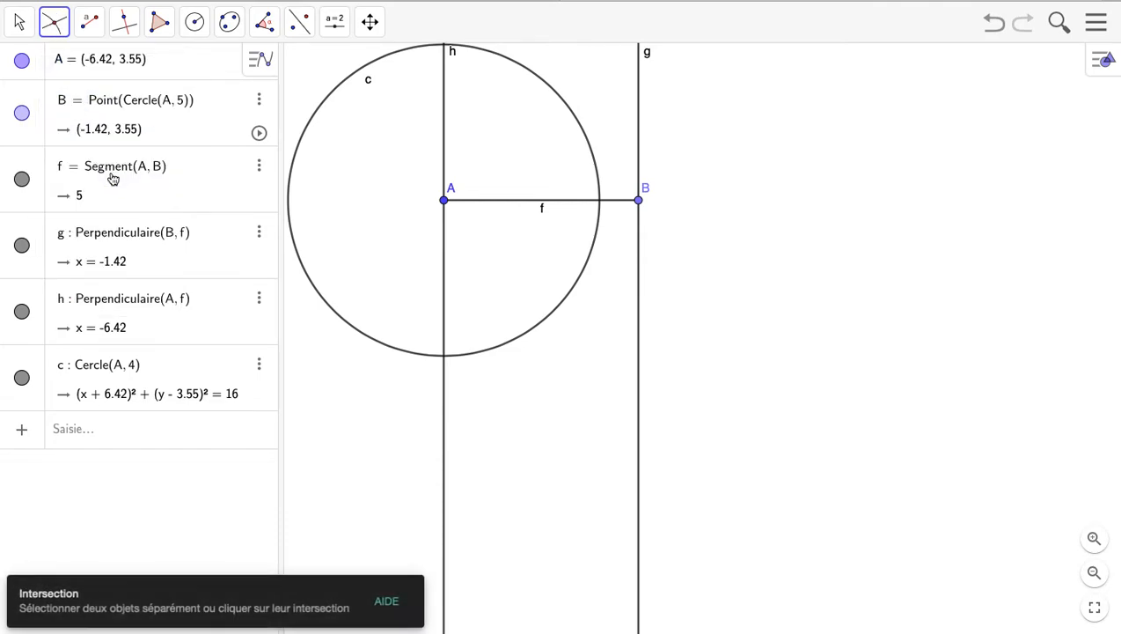
{"action": "left_click", "coordinate": [421, 359]}
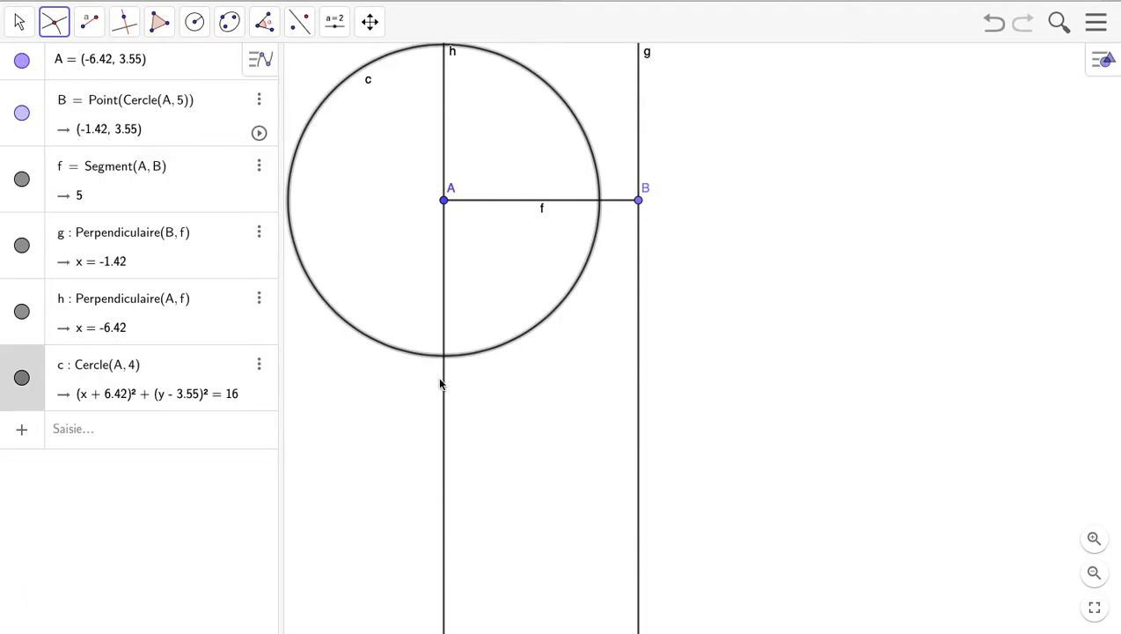
{"action": "left_click", "coordinate": [445, 387]}
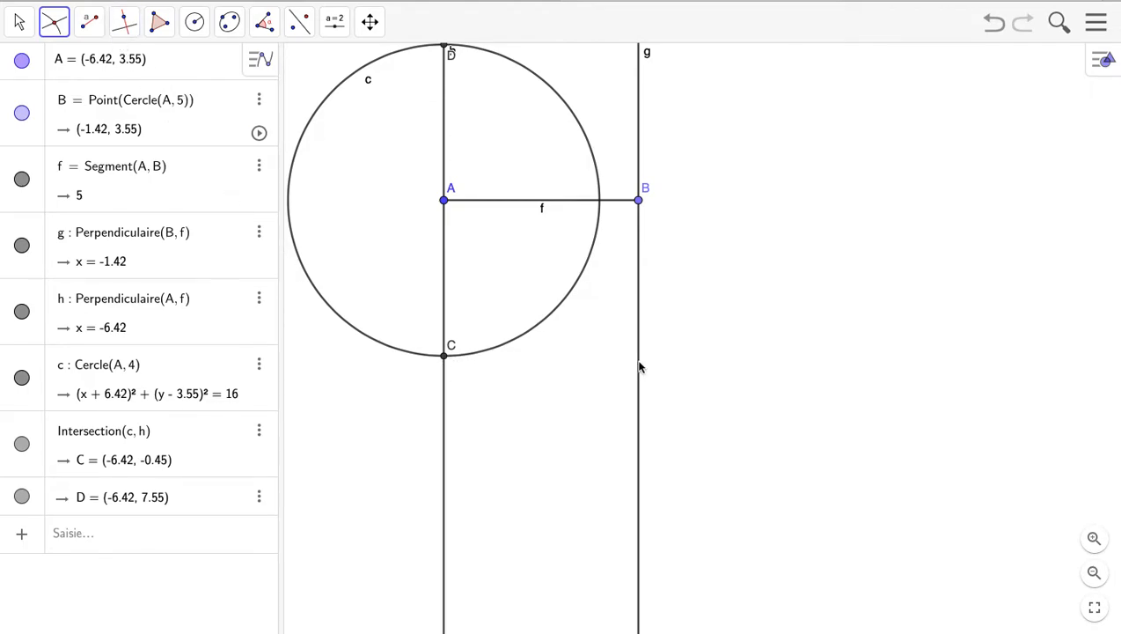
Step: Construct a line perpendicular to line h through point C, the lower intersection on the circle
{"action": "left_click", "coordinate": [126, 27]}
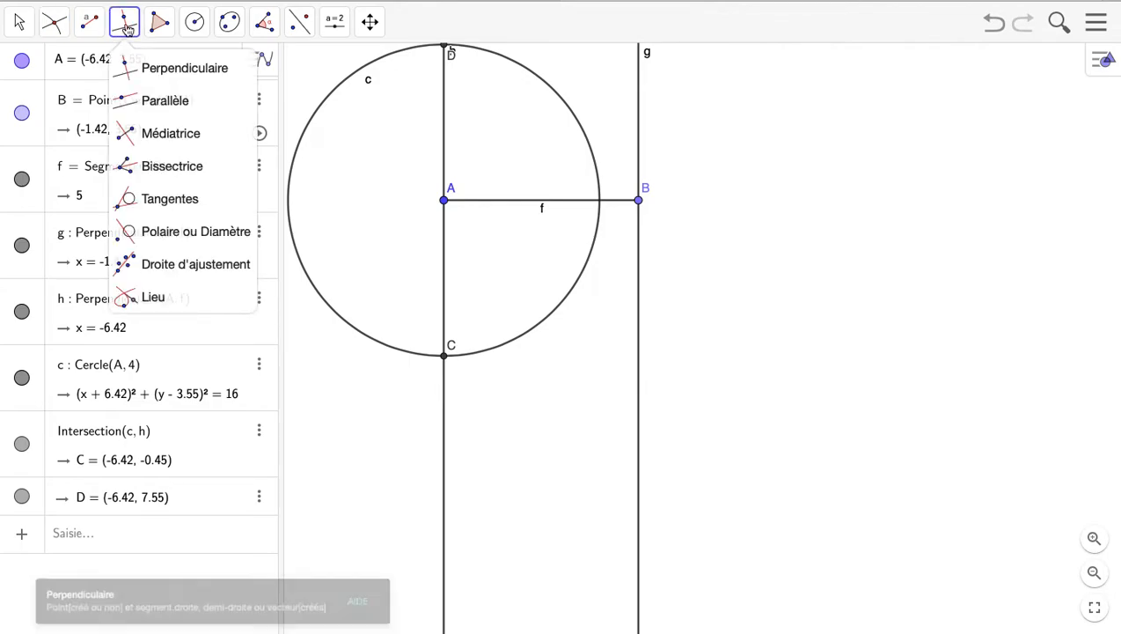
{"action": "left_click", "coordinate": [165, 69]}
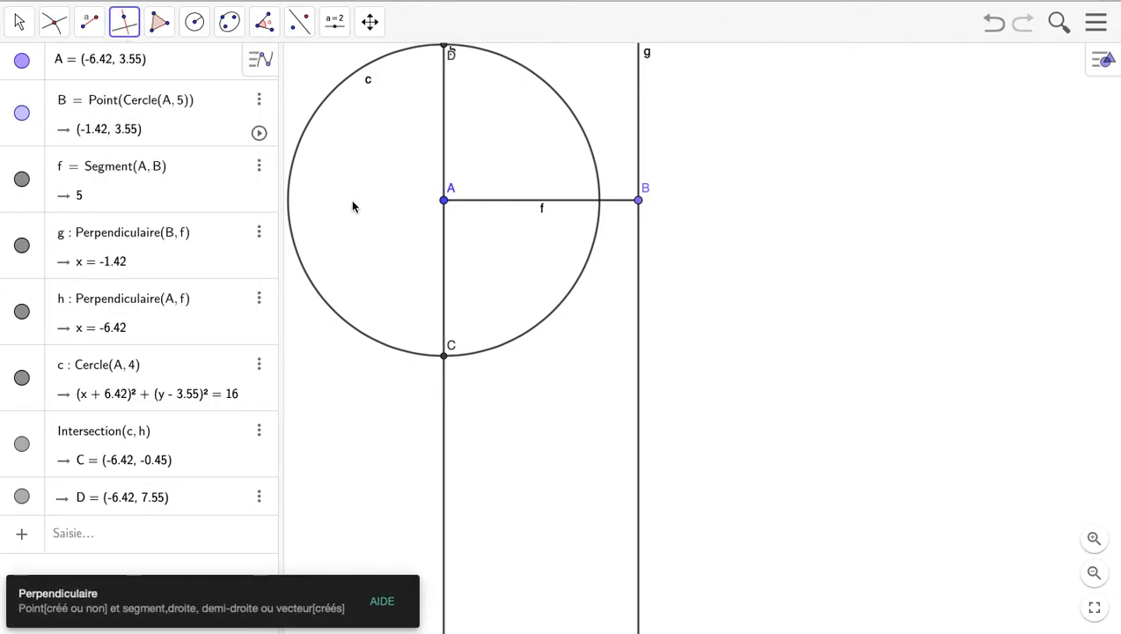
{"action": "left_click", "coordinate": [445, 288]}
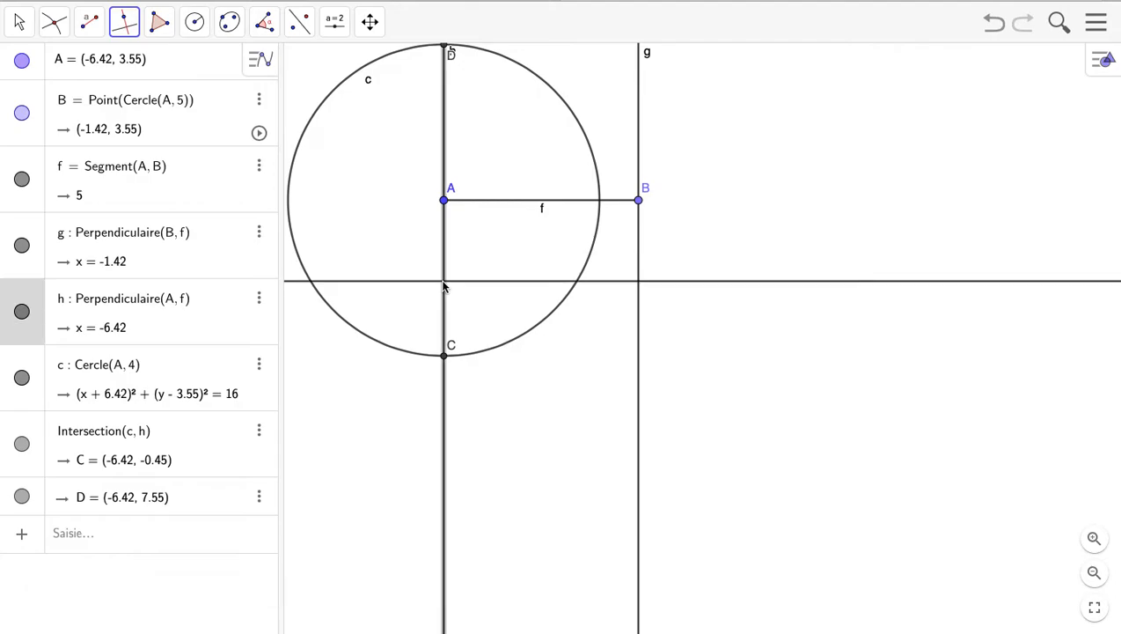
{"action": "left_click", "coordinate": [444, 356]}
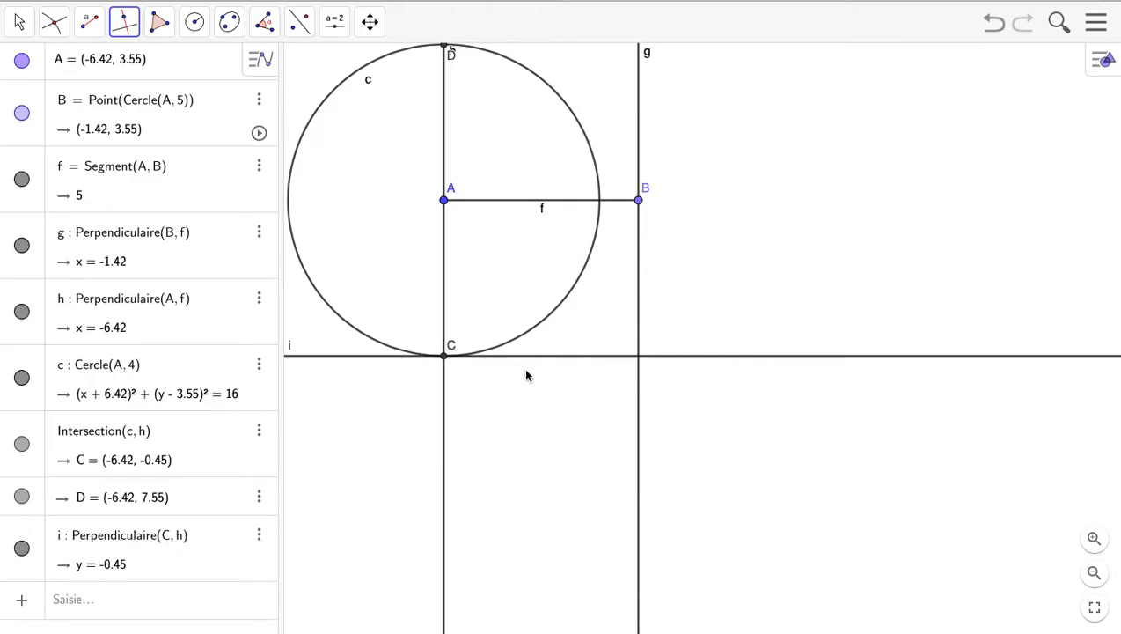
Step: Create the intersection point of the vertical line through B and the horizontal line through C, finishing with the Move tool active
{"action": "left_click", "coordinate": [56, 23]}
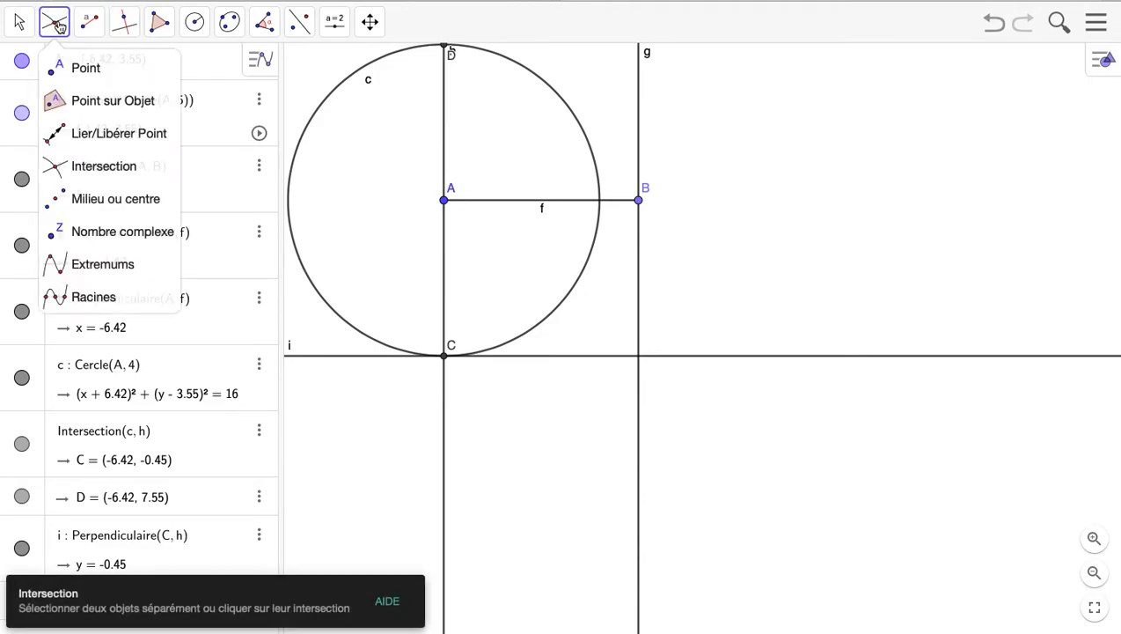
{"action": "left_click", "coordinate": [92, 176]}
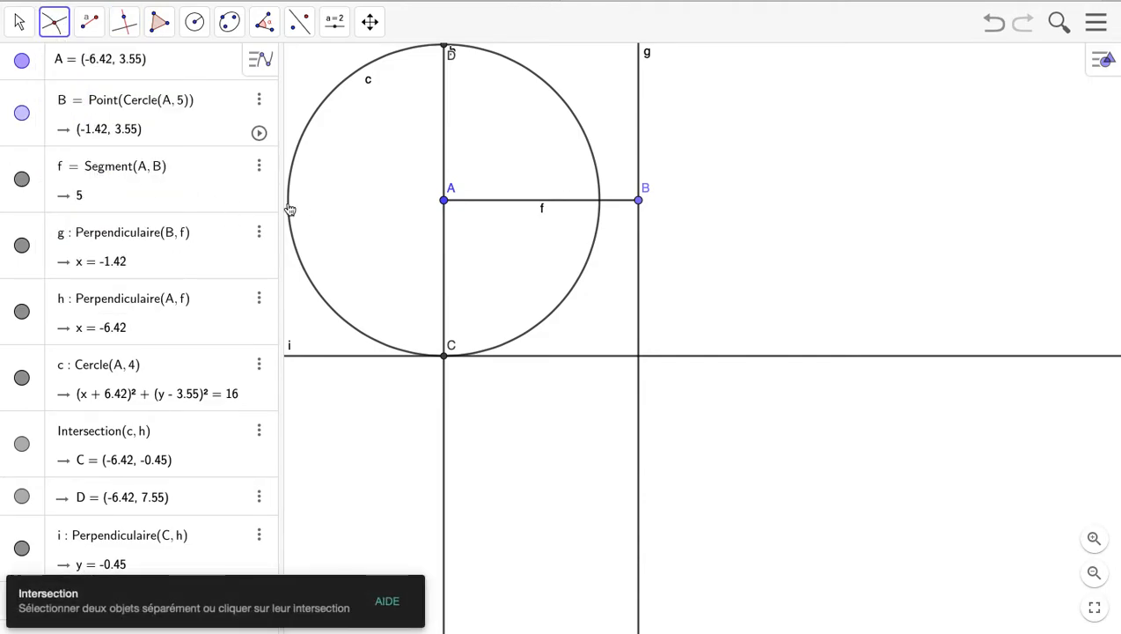
{"action": "left_click", "coordinate": [58, 26]}
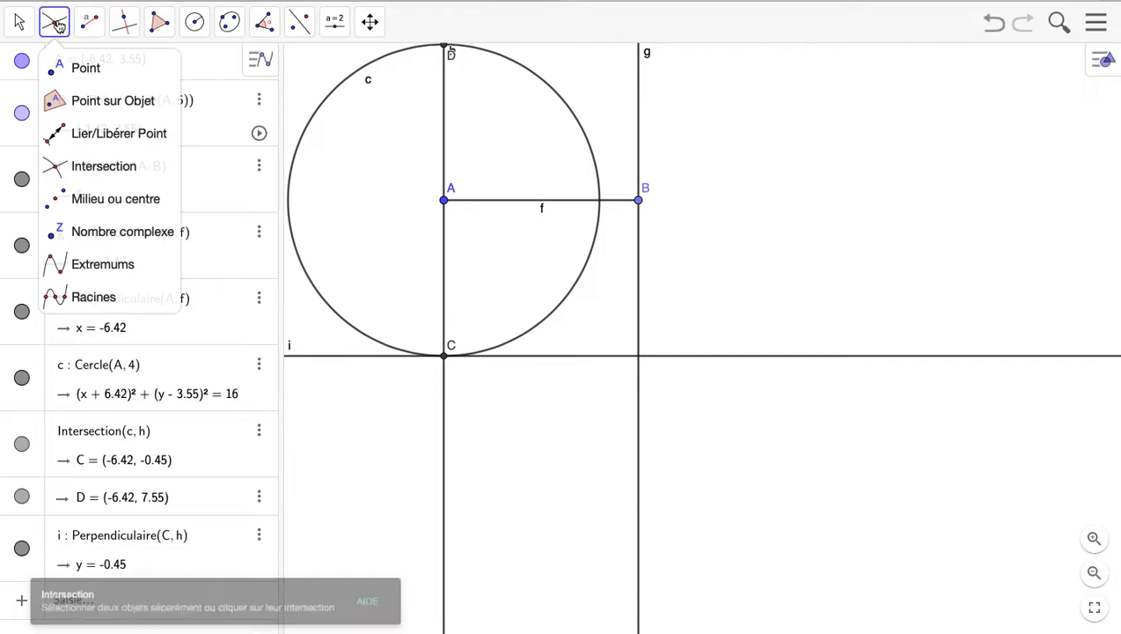
{"action": "left_click", "coordinate": [91, 170]}
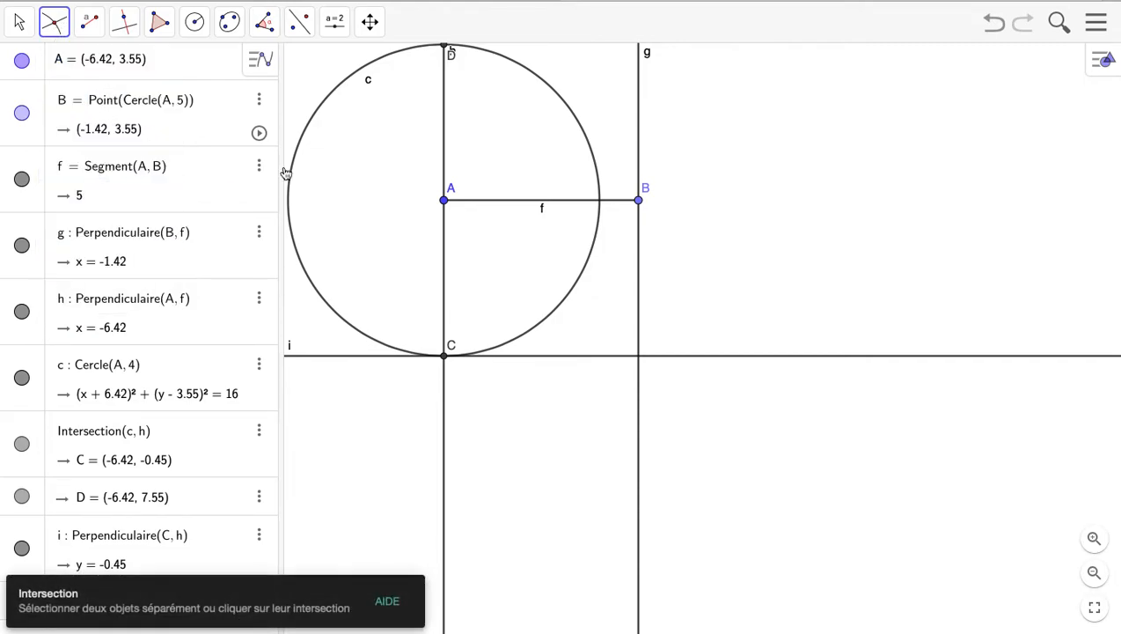
{"action": "left_click", "coordinate": [640, 332]}
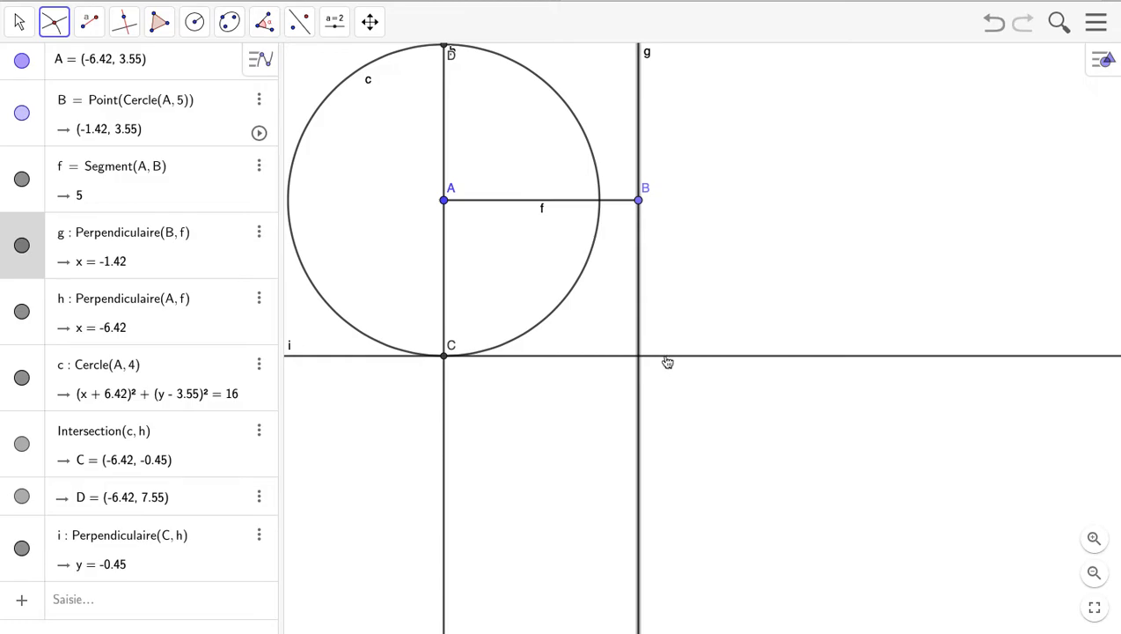
{"action": "left_click", "coordinate": [666, 357]}
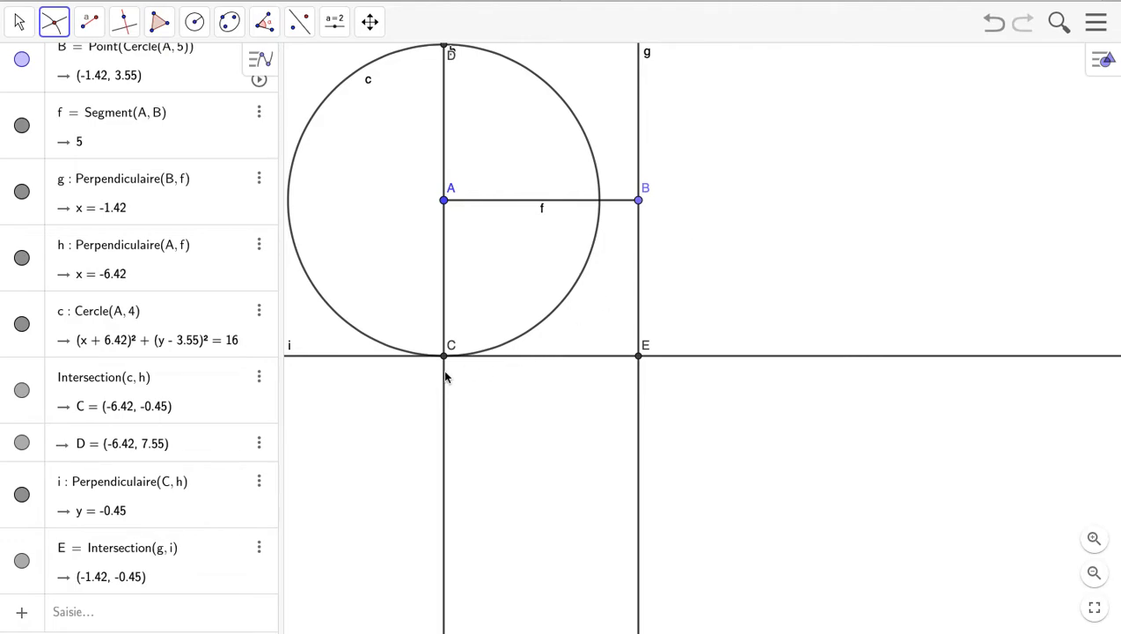
{"action": "left_click", "coordinate": [22, 23]}
{"action": "left_click", "coordinate": [21, 22]}
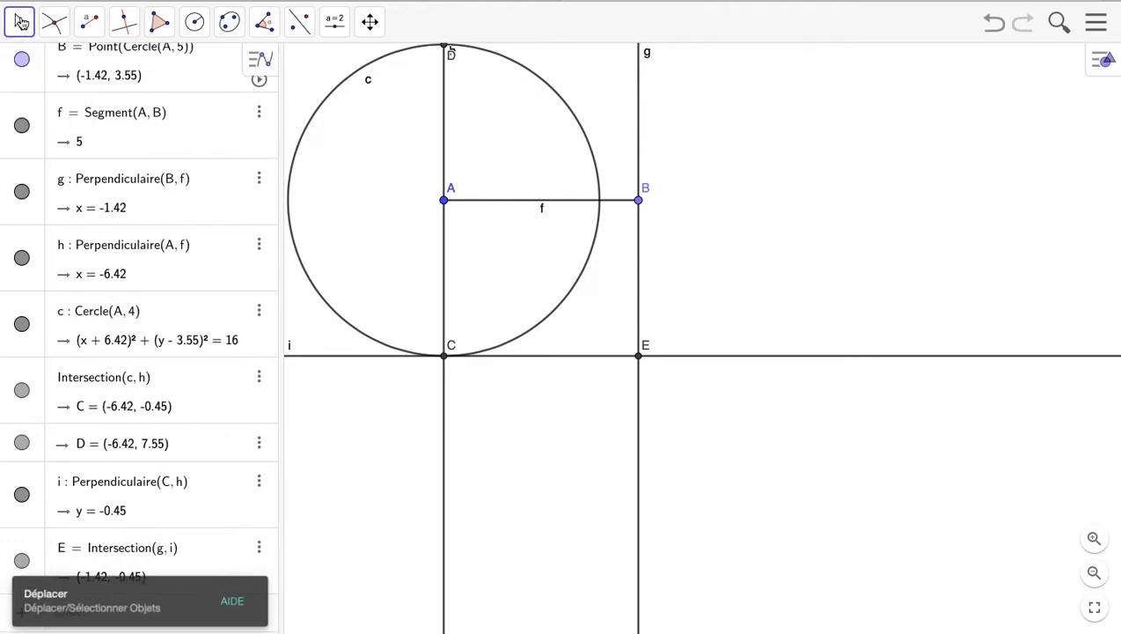
Step: Sort the algebra list by object type (Type d'objet)
{"action": "left_click", "coordinate": [261, 58]}
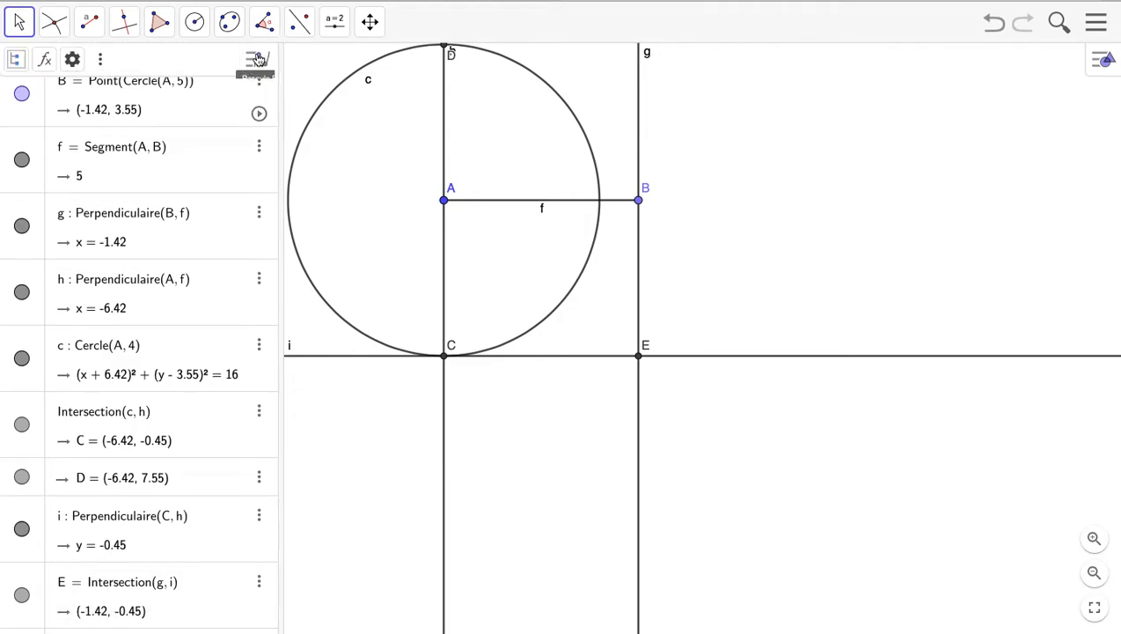
{"action": "left_click", "coordinate": [17, 60]}
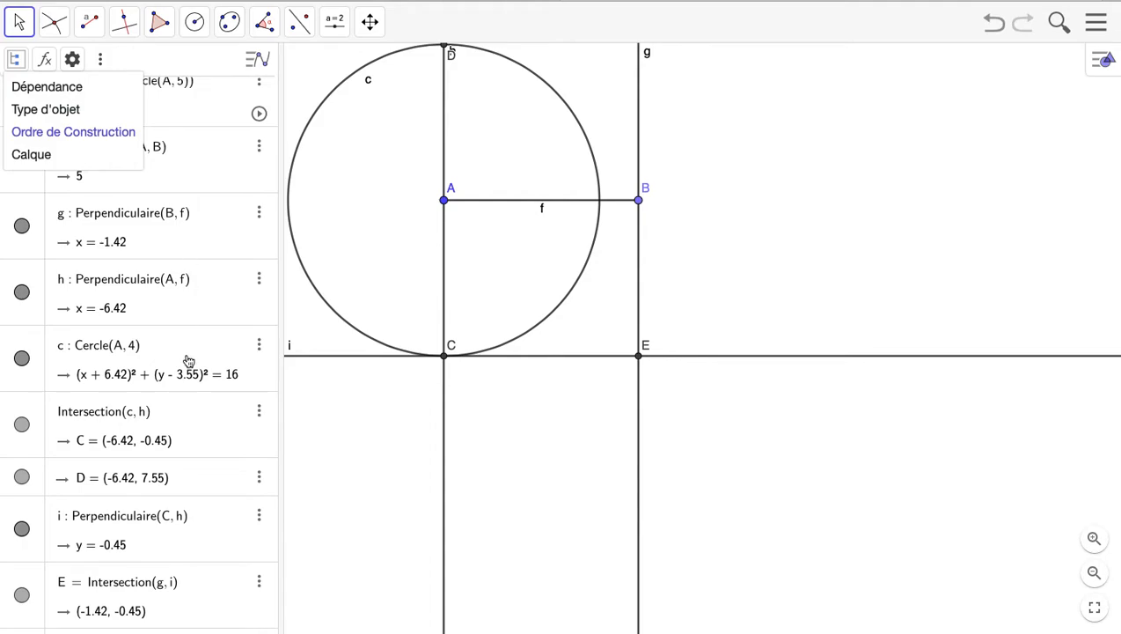
{"action": "left_click", "coordinate": [45, 113]}
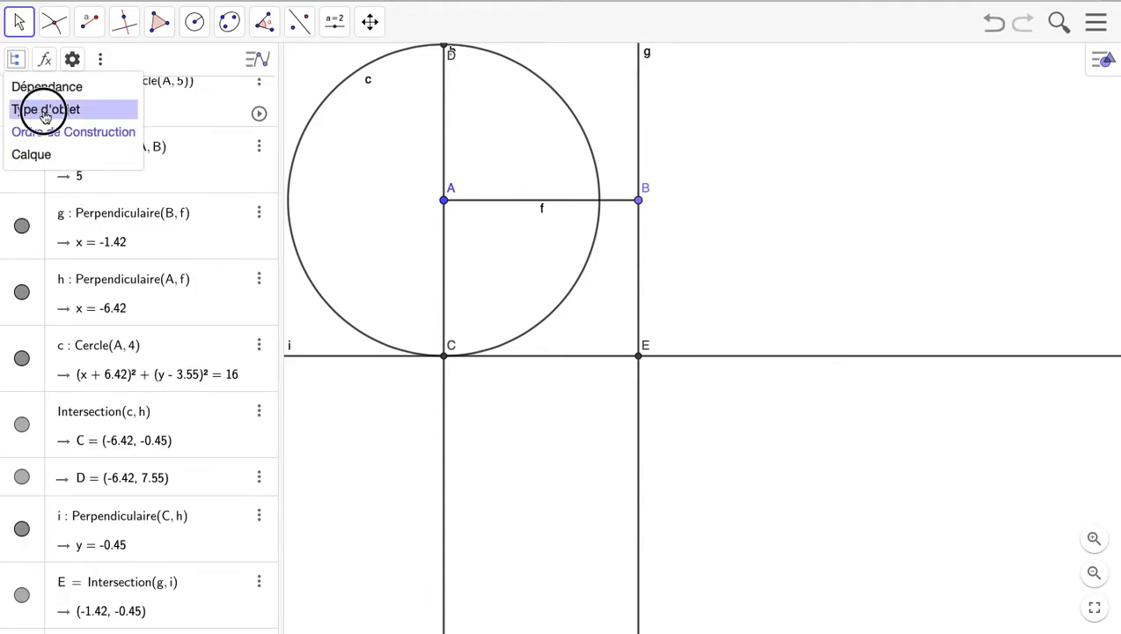
Step: Hide the three perpendicular lines g, h and i and the circle c in the drawing
{"action": "scroll", "coordinate": [102, 189], "scroll_direction": "up", "scroll_amount": 1}
{"action": "scroll", "coordinate": [103, 189], "scroll_direction": "up", "scroll_amount": 3}
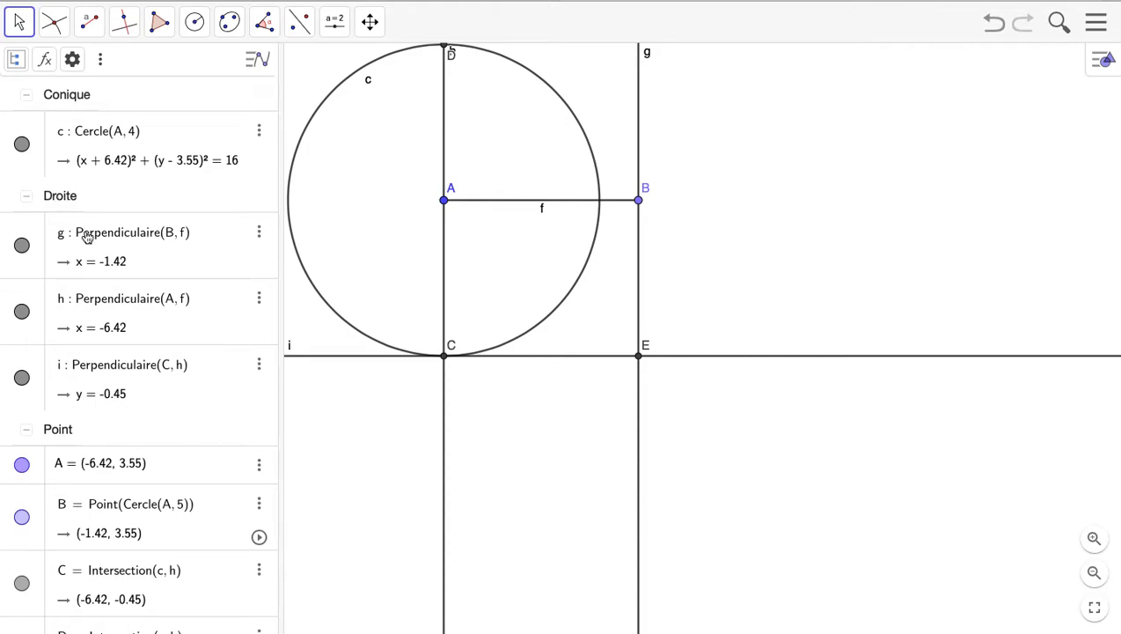
{"action": "left_click", "coordinate": [23, 379]}
{"action": "left_click", "coordinate": [22, 312]}
{"action": "left_click", "coordinate": [22, 245]}
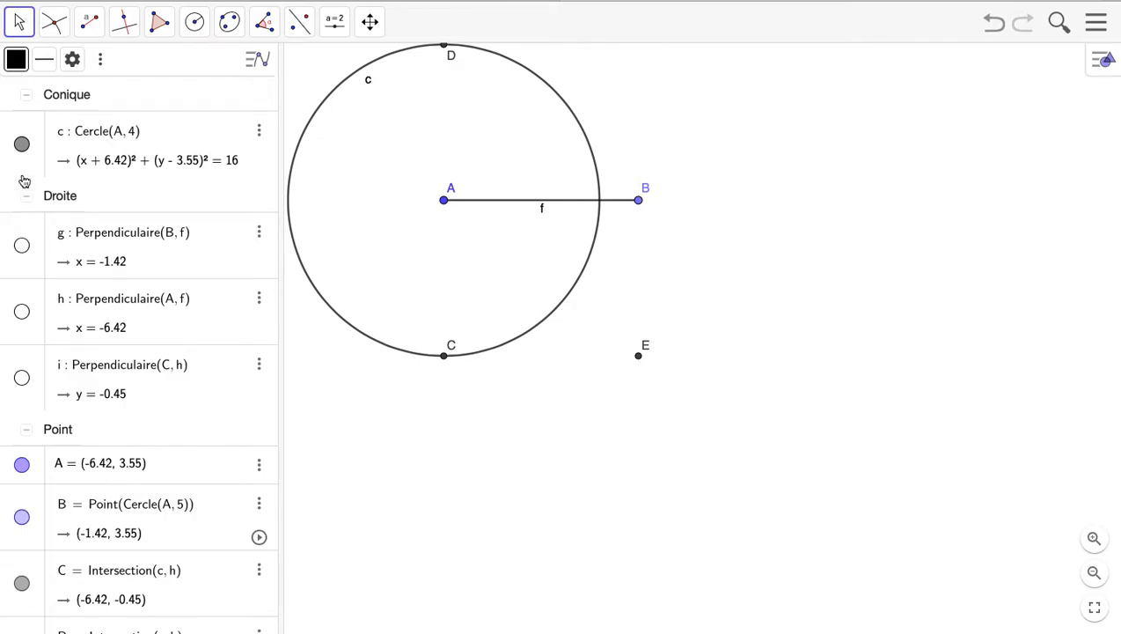
{"action": "left_click", "coordinate": [22, 145]}
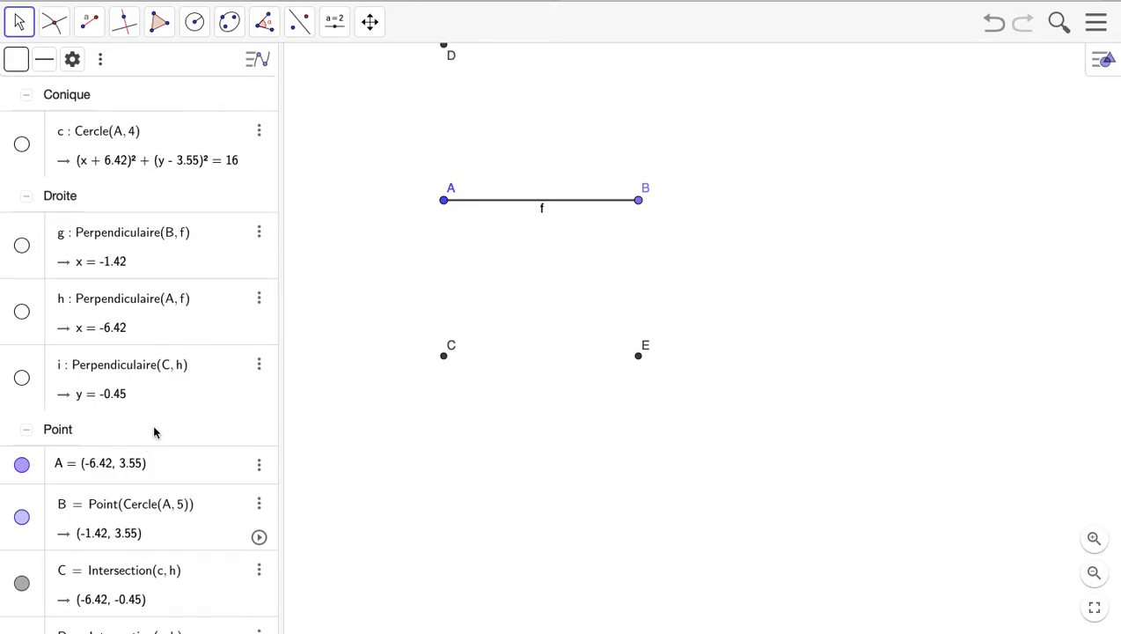
Step: Hide the unused intersection point D above A and the segment f between A and B
{"action": "scroll", "coordinate": [154, 431], "scroll_direction": "down", "scroll_amount": 3}
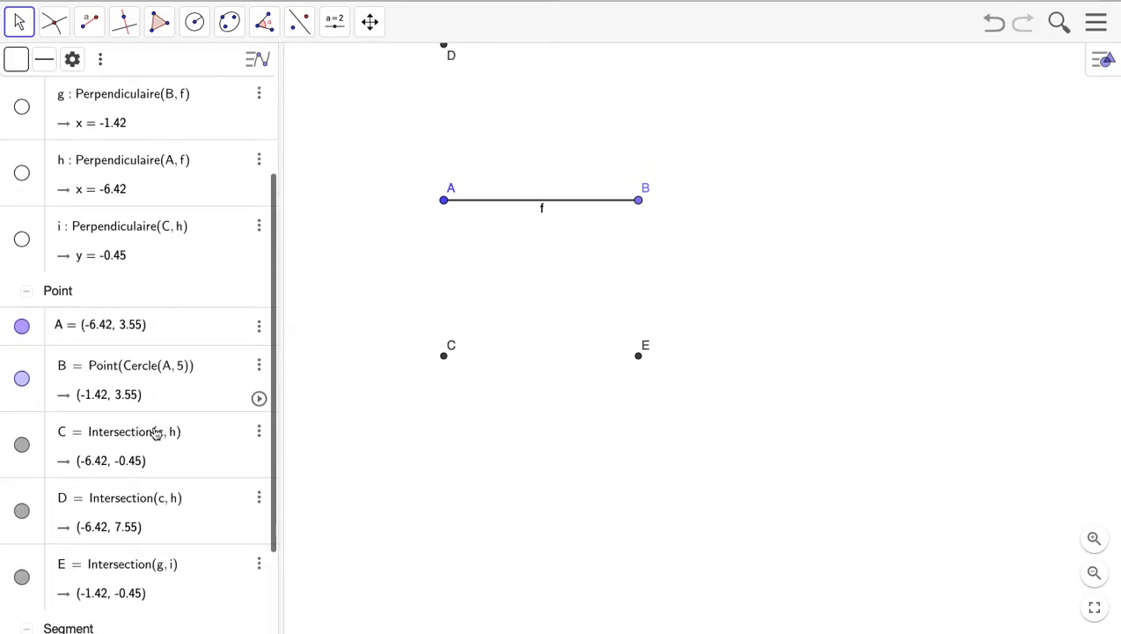
{"action": "left_click", "coordinate": [22, 512]}
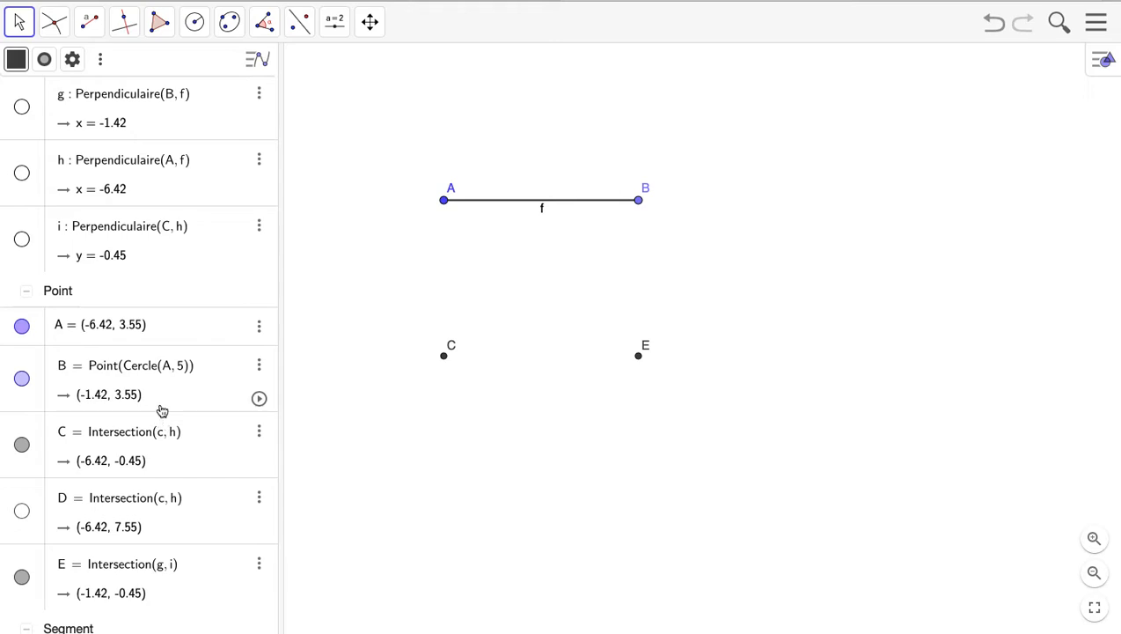
{"action": "scroll", "coordinate": [162, 411], "scroll_direction": "down", "scroll_amount": 3}
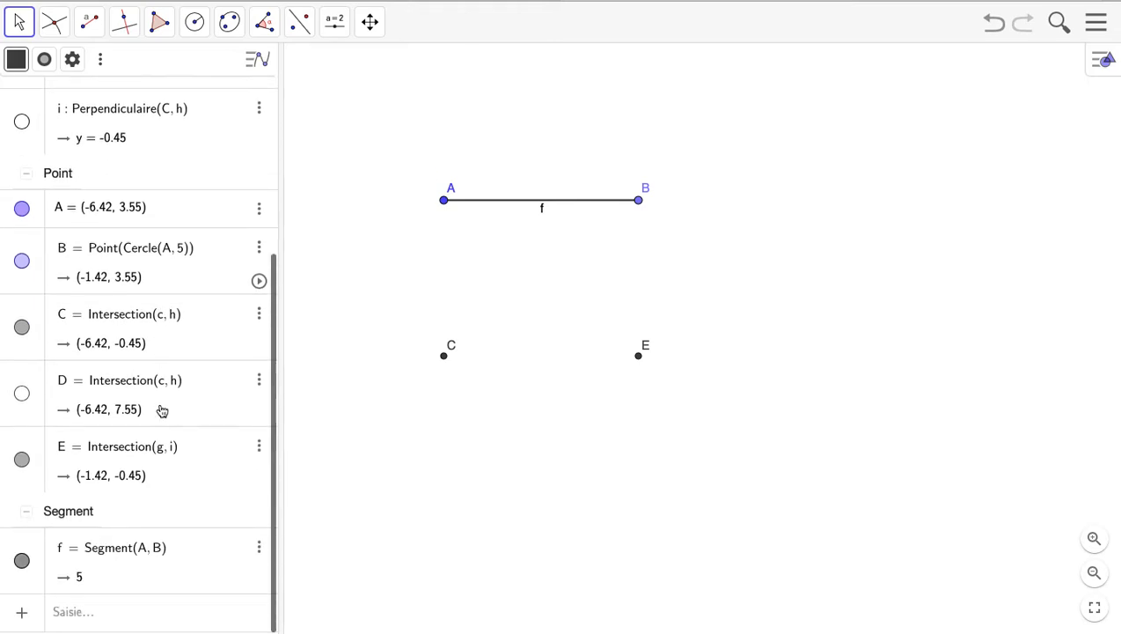
{"action": "left_click", "coordinate": [22, 561]}
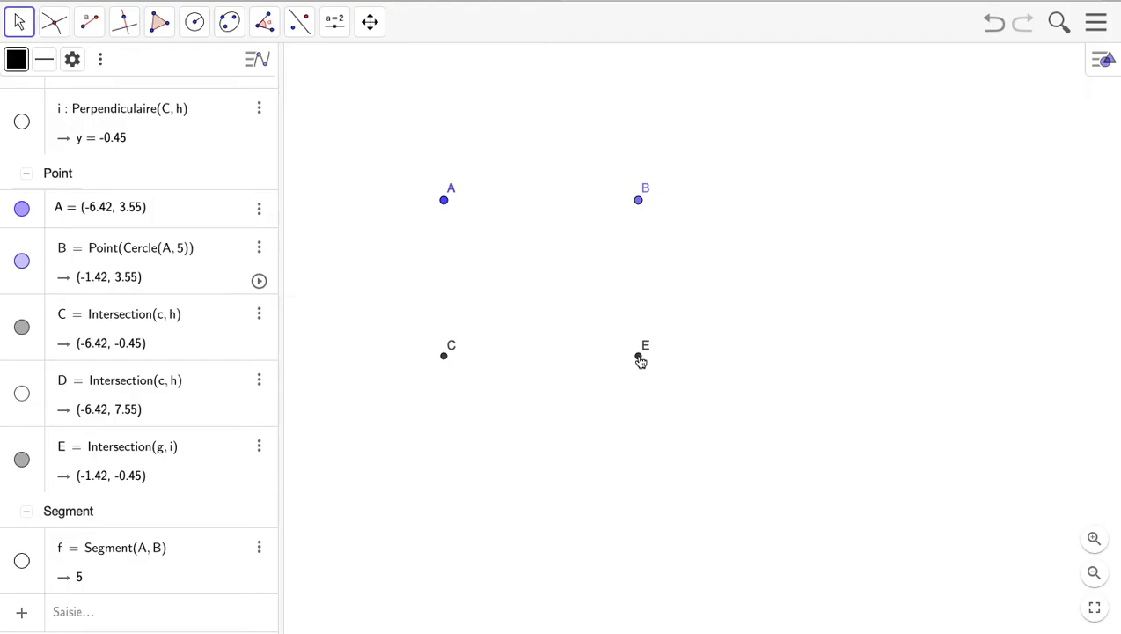
Step: Rename point E, the vertex below B, as C
{"action": "right_click", "coordinate": [641, 361]}
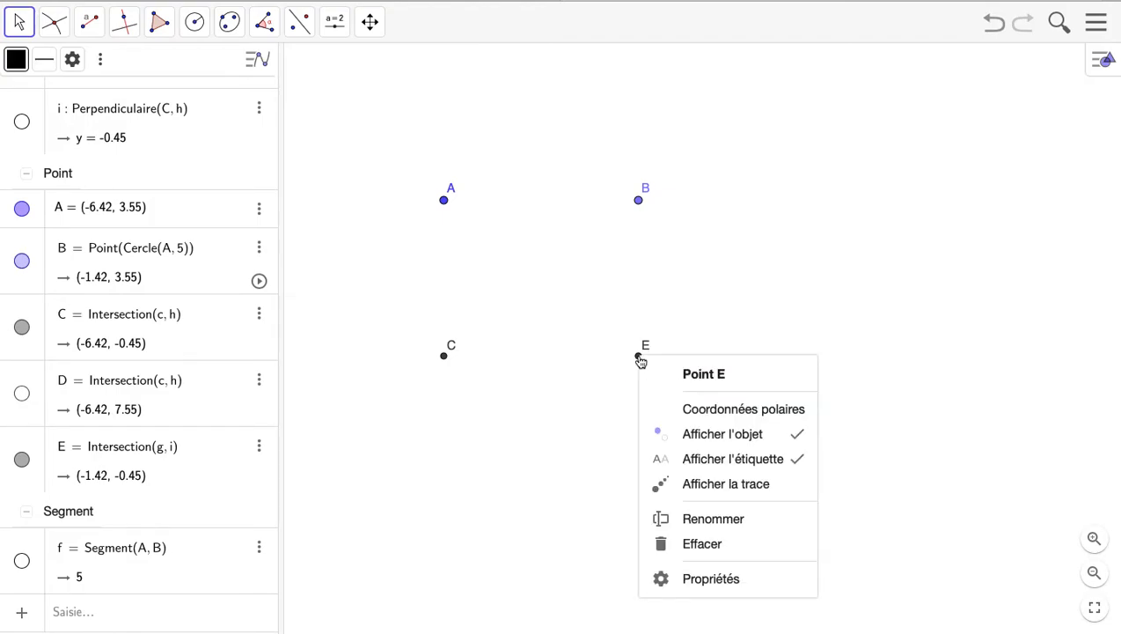
{"action": "left_click", "coordinate": [714, 519]}
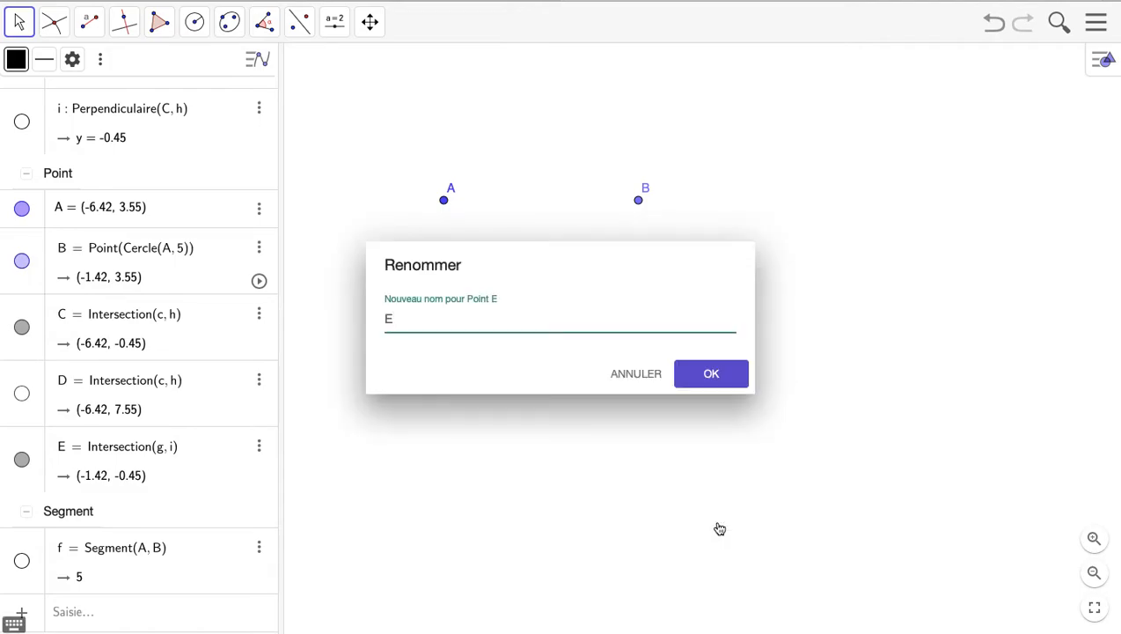
{"action": "key", "text": "BackSpace"}
{"action": "left_click", "coordinate": [732, 379]}
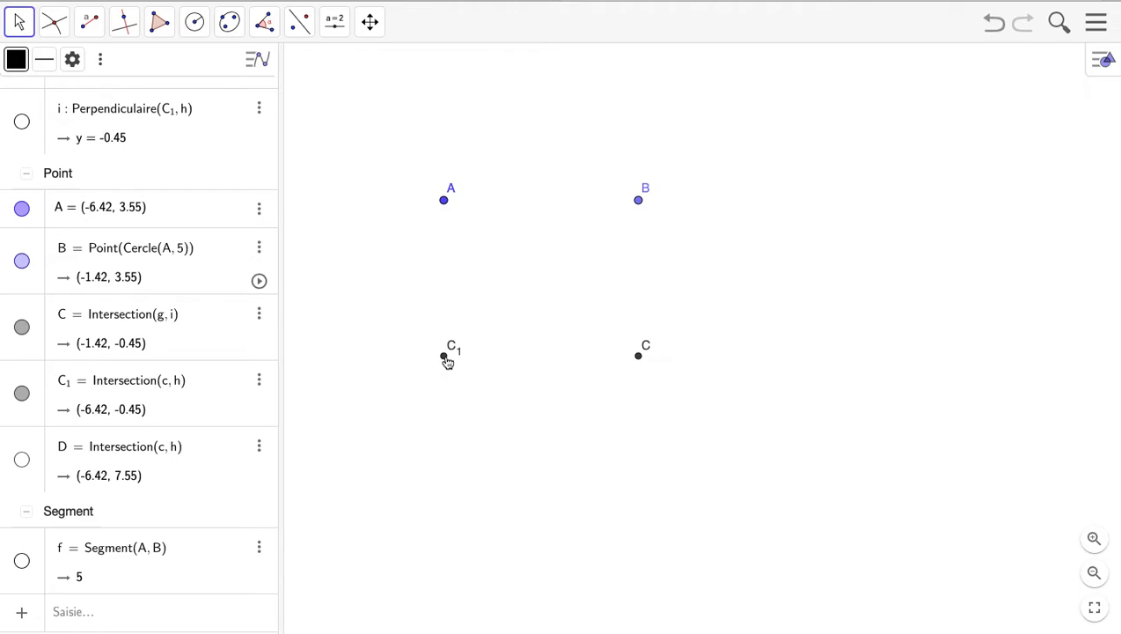
Step: Rename the vertex below A as D
{"action": "right_click", "coordinate": [445, 357]}
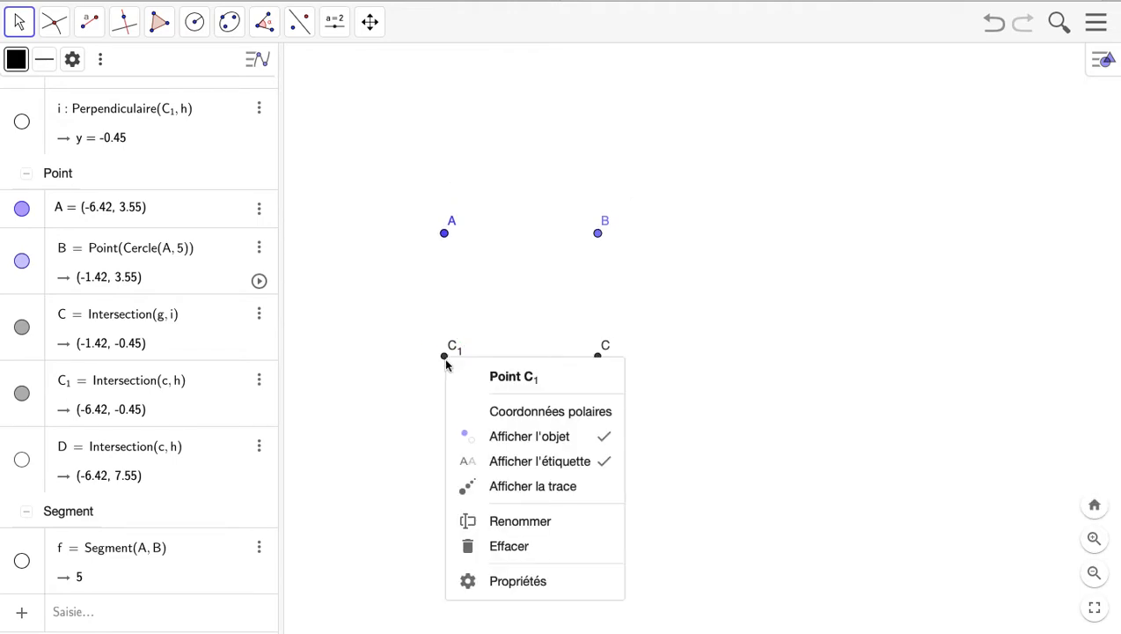
{"action": "left_click", "coordinate": [519, 522]}
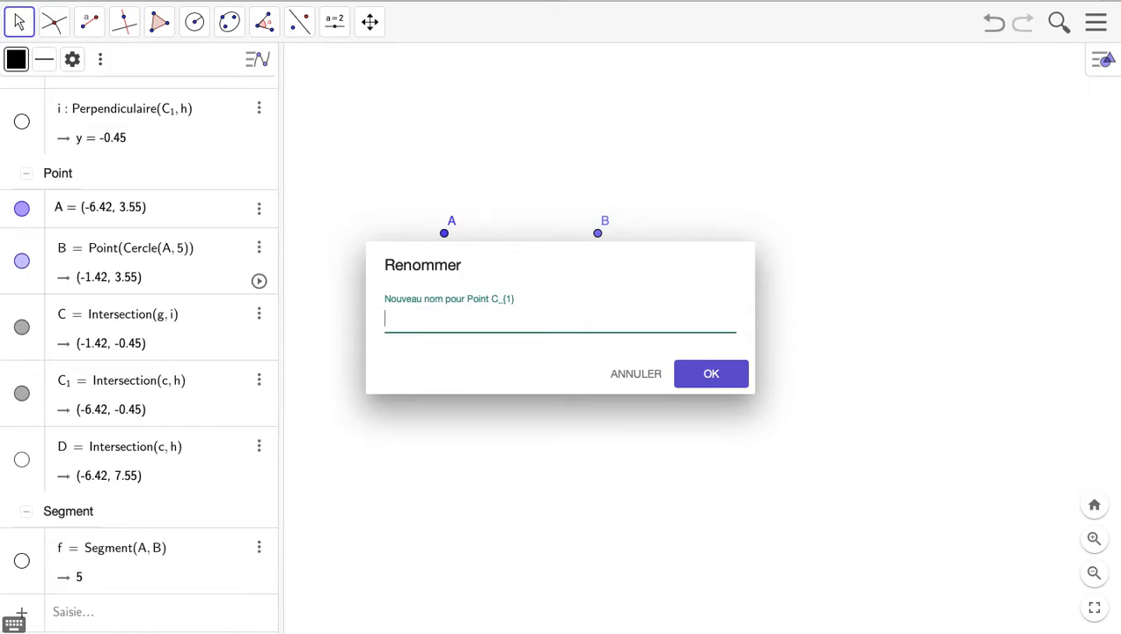
{"action": "type", "text": "D"}
{"action": "left_click", "coordinate": [717, 377]}
Step: Draw the closed polygon ABCD through the four visible points with the Polygon tool
{"action": "scroll", "coordinate": [529, 427], "scroll_direction": "up", "scroll_amount": 3}
{"action": "scroll", "coordinate": [529, 428], "scroll_direction": "down", "scroll_amount": 2}
{"action": "scroll", "coordinate": [528, 427], "scroll_direction": "down", "scroll_amount": 1}
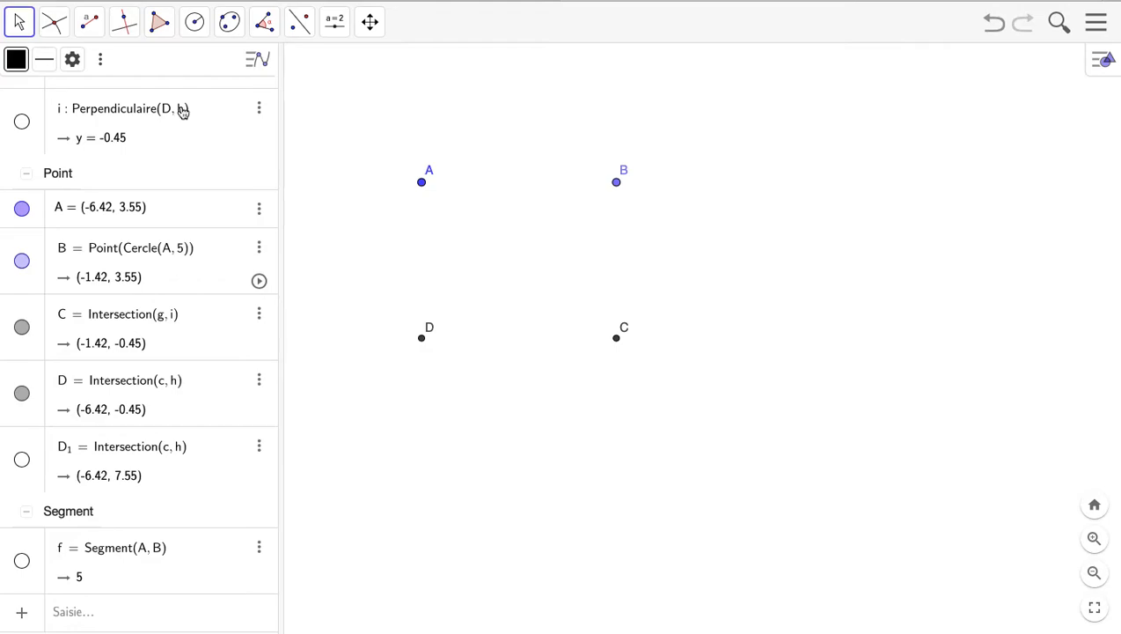
{"action": "left_click", "coordinate": [160, 22]}
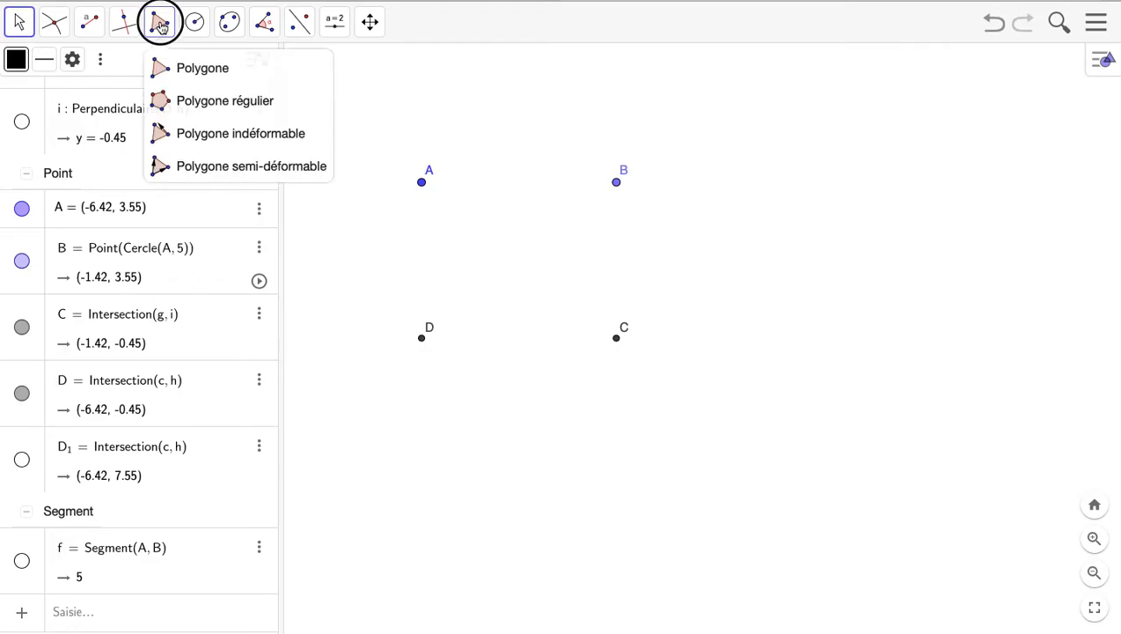
{"action": "left_click", "coordinate": [205, 70]}
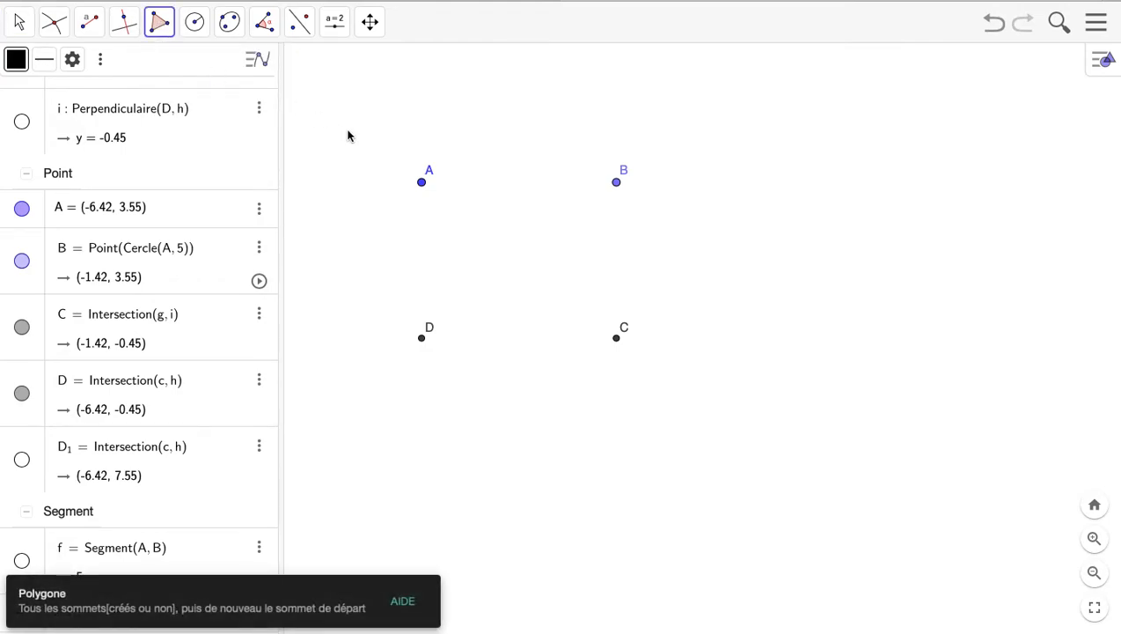
{"action": "left_click", "coordinate": [423, 183]}
{"action": "left_click", "coordinate": [617, 182]}
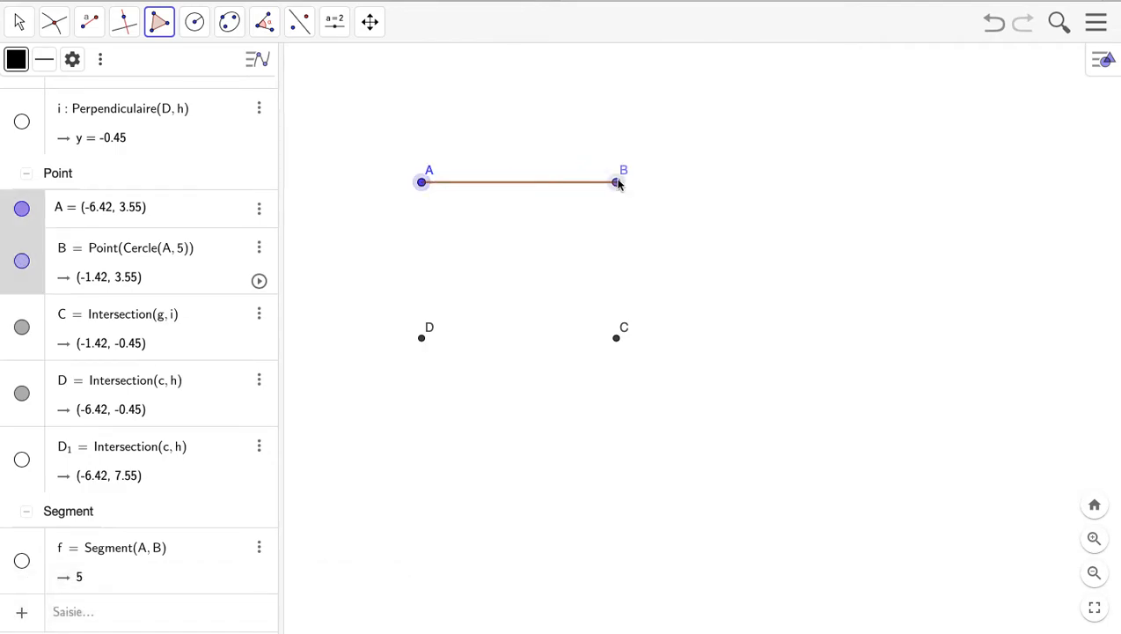
{"action": "left_click", "coordinate": [617, 338]}
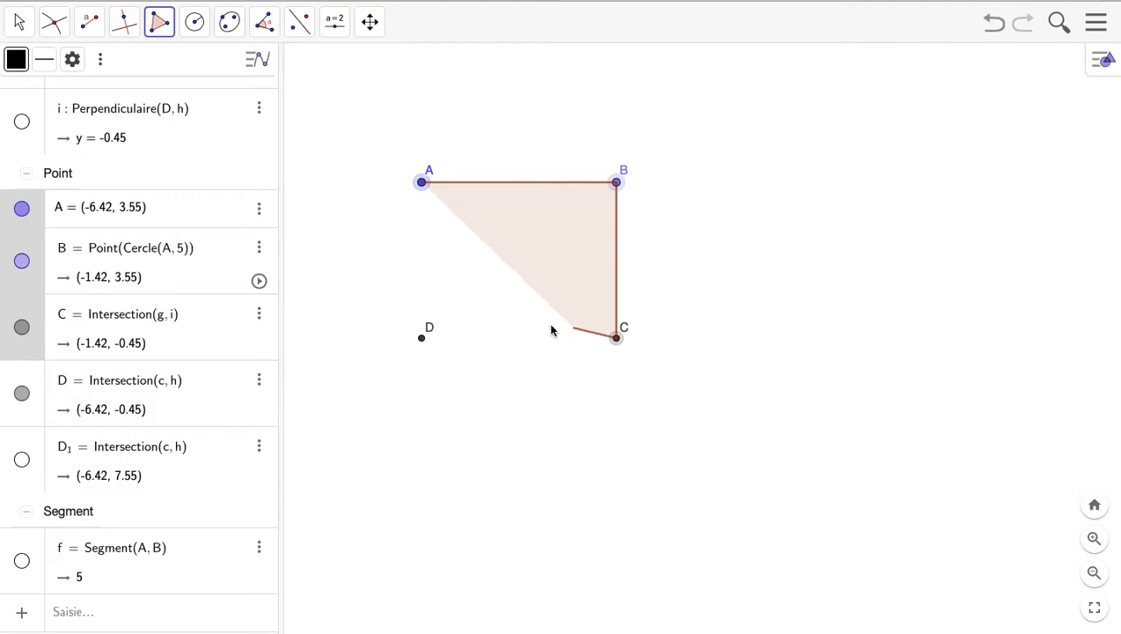
{"action": "left_click", "coordinate": [422, 338]}
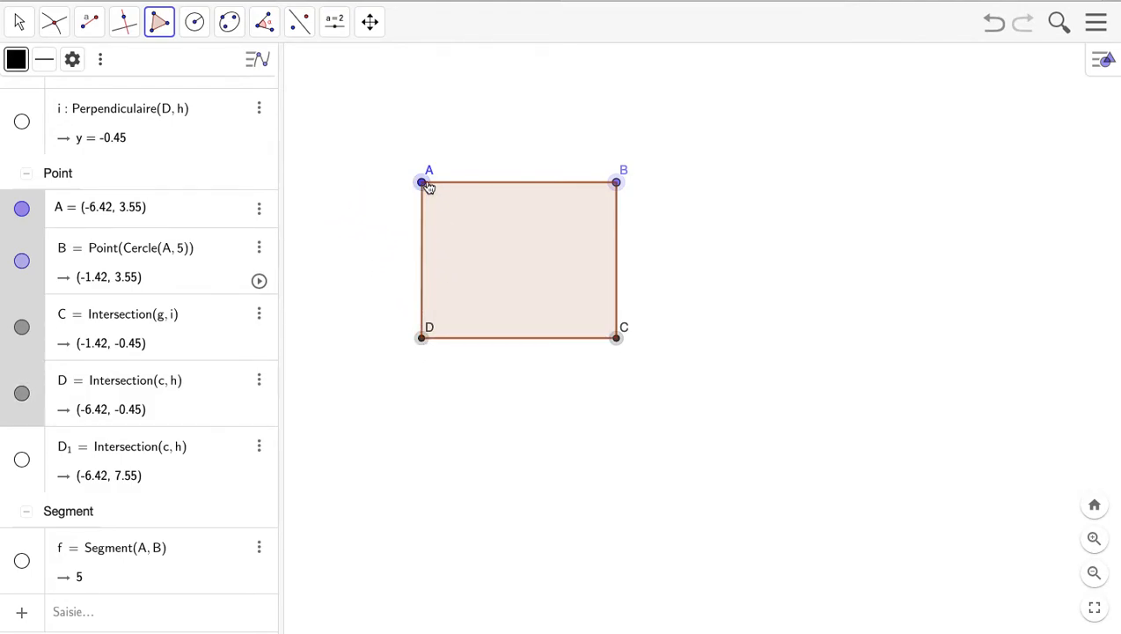
{"action": "left_click", "coordinate": [423, 183]}
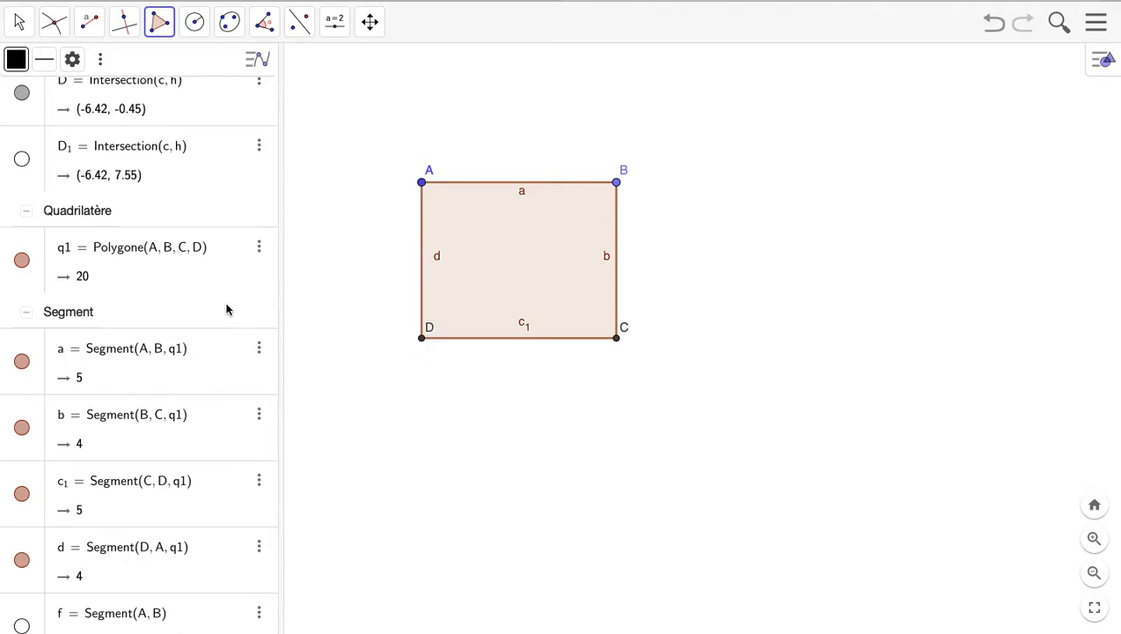
Step: Select all the points as a group with the Move tool, colour them black and change their point style to the plus-shaped cross
{"action": "scroll", "coordinate": [212, 303], "scroll_direction": "up", "scroll_amount": 5}
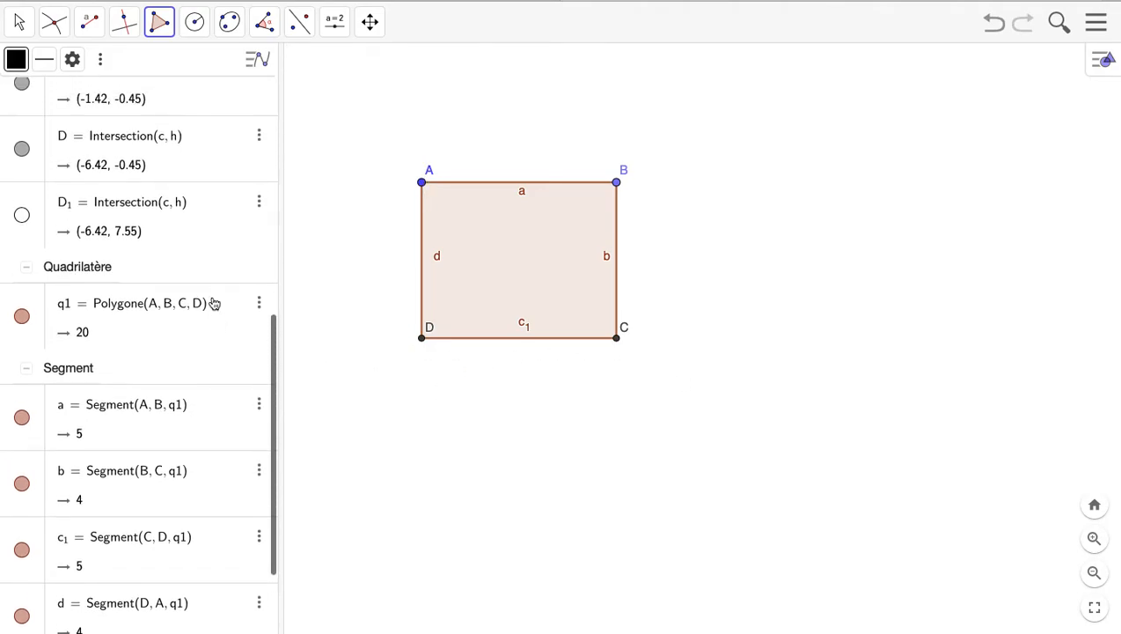
{"action": "scroll", "coordinate": [213, 304], "scroll_direction": "up", "scroll_amount": 5}
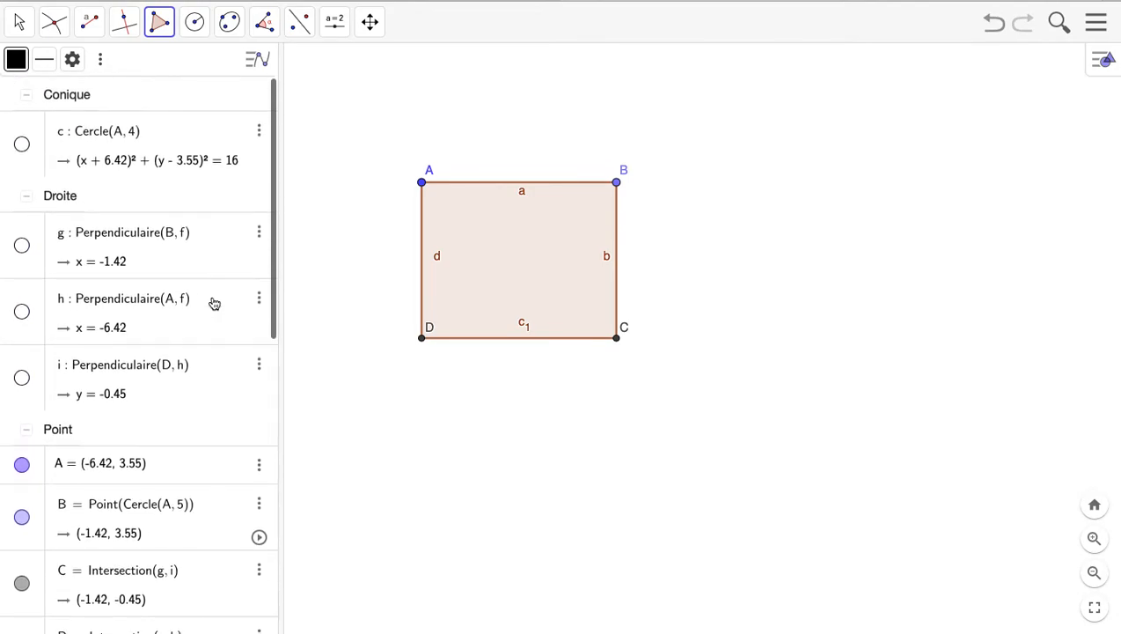
{"action": "scroll", "coordinate": [211, 303], "scroll_direction": "down", "scroll_amount": 3}
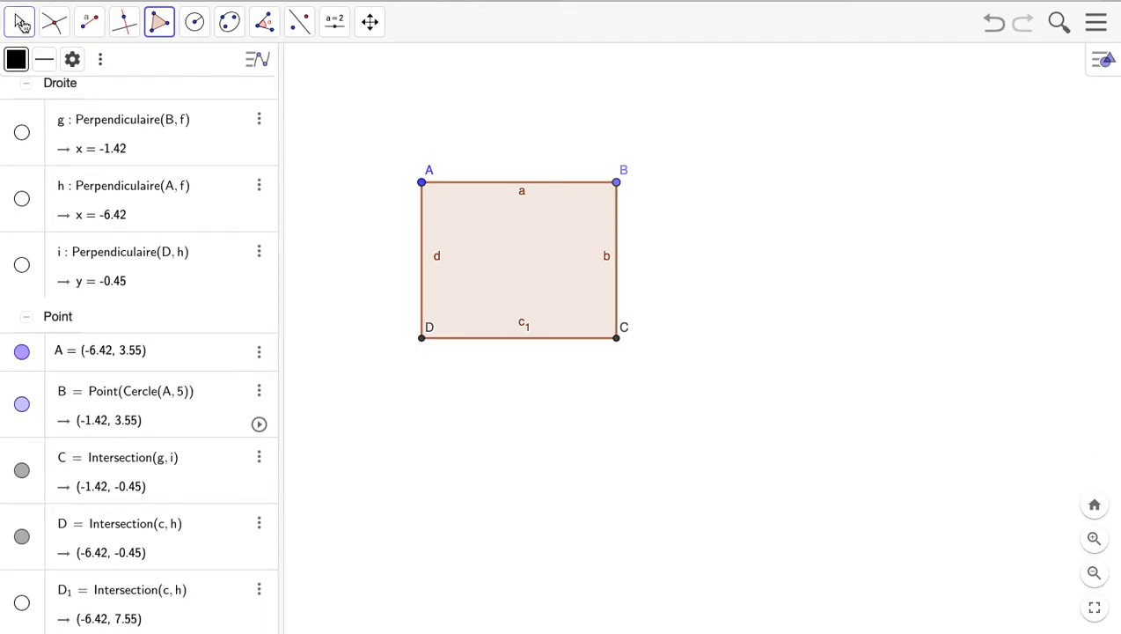
{"action": "left_click", "coordinate": [22, 24]}
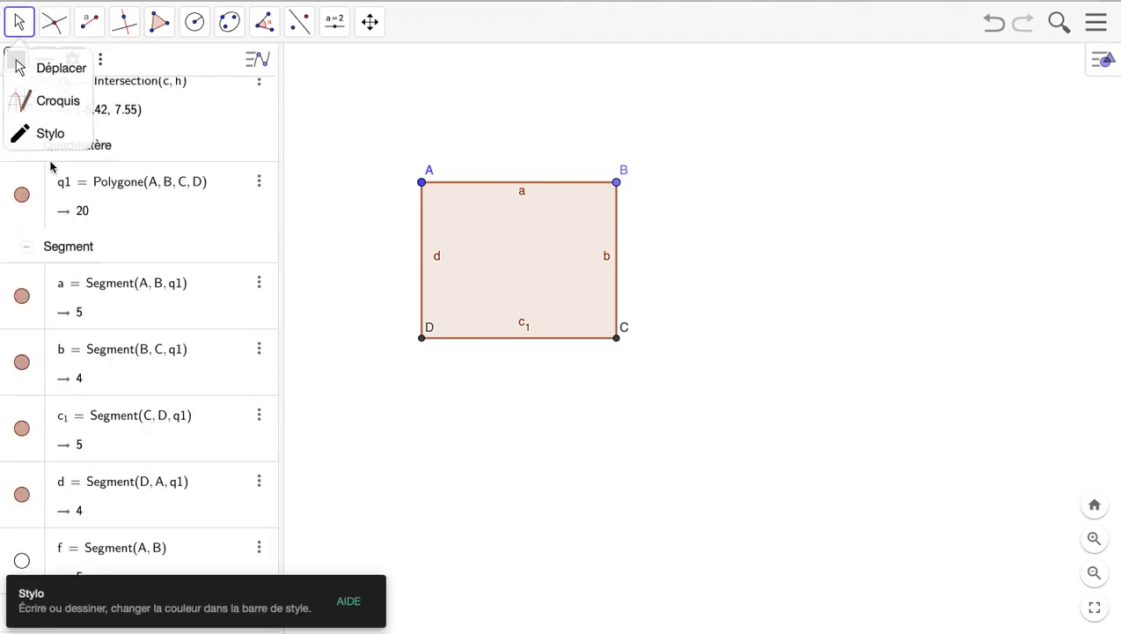
{"action": "left_click", "coordinate": [355, 109]}
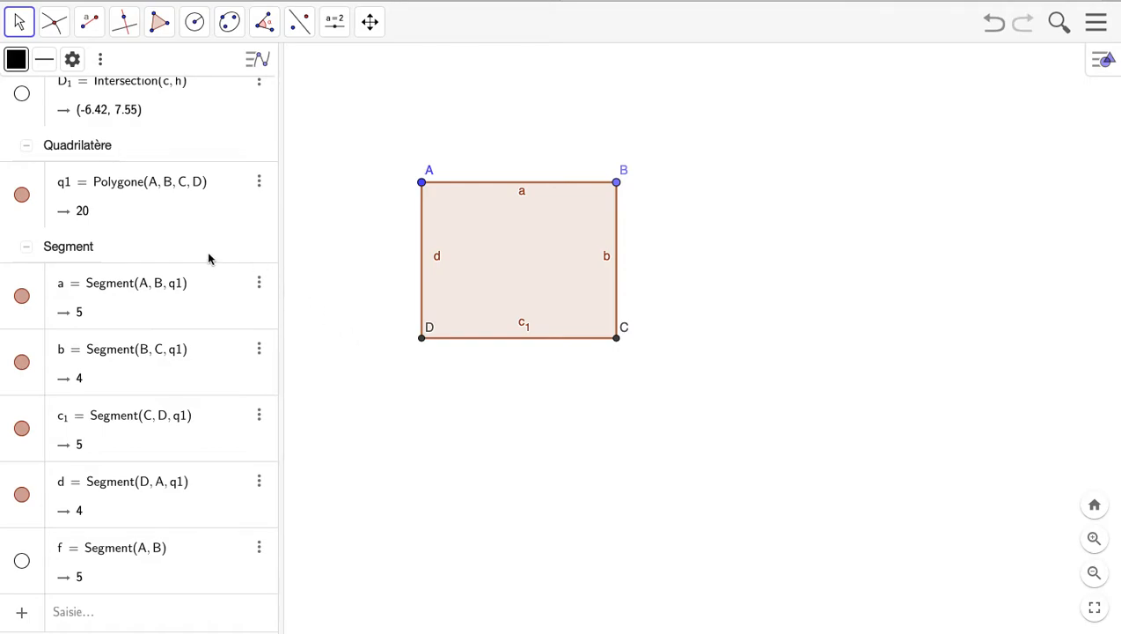
{"action": "scroll", "coordinate": [159, 229], "scroll_direction": "up", "scroll_amount": 1}
{"action": "scroll", "coordinate": [159, 229], "scroll_direction": "up", "scroll_amount": 8}
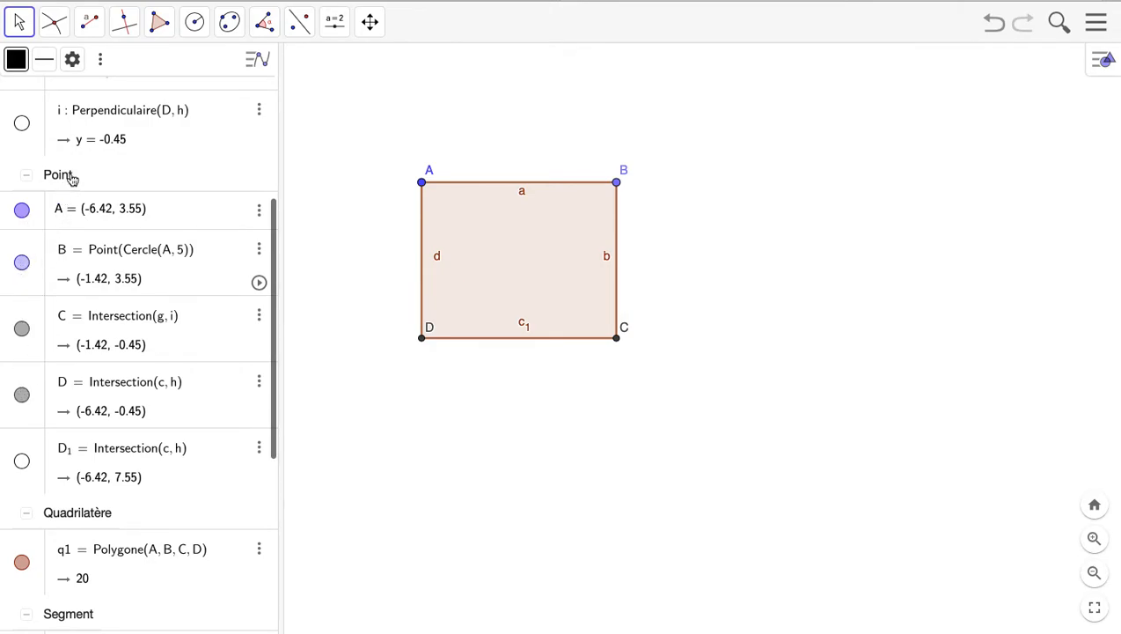
{"action": "scroll", "coordinate": [70, 180], "scroll_direction": "down", "scroll_amount": 8}
{"action": "scroll", "coordinate": [71, 180], "scroll_direction": "up", "scroll_amount": 11}
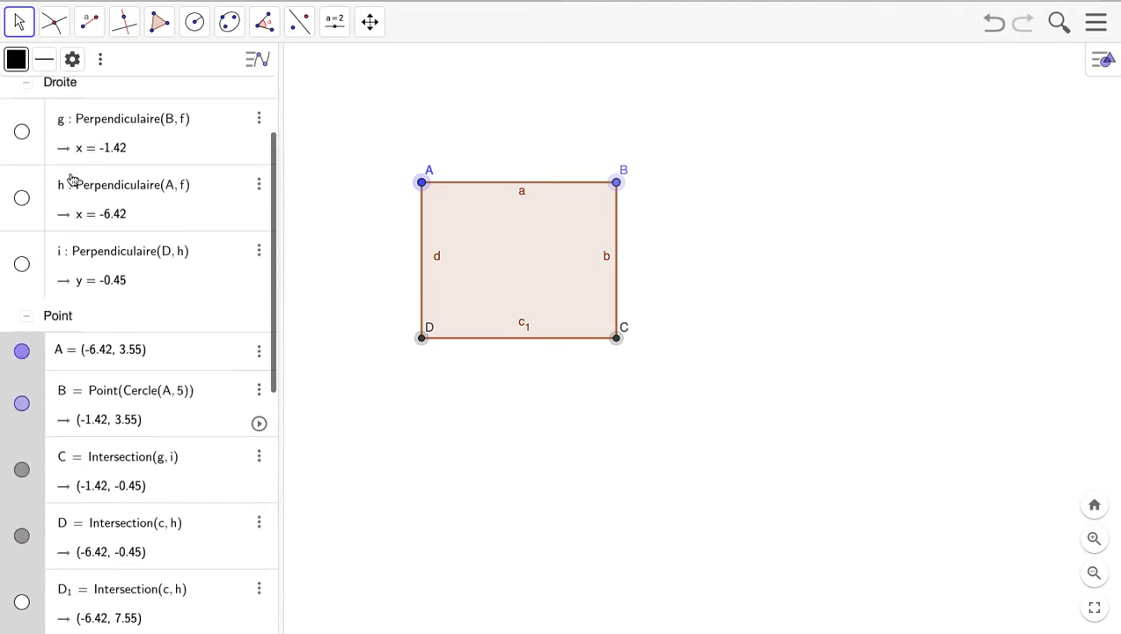
{"action": "scroll", "coordinate": [72, 178], "scroll_direction": "down", "scroll_amount": 4}
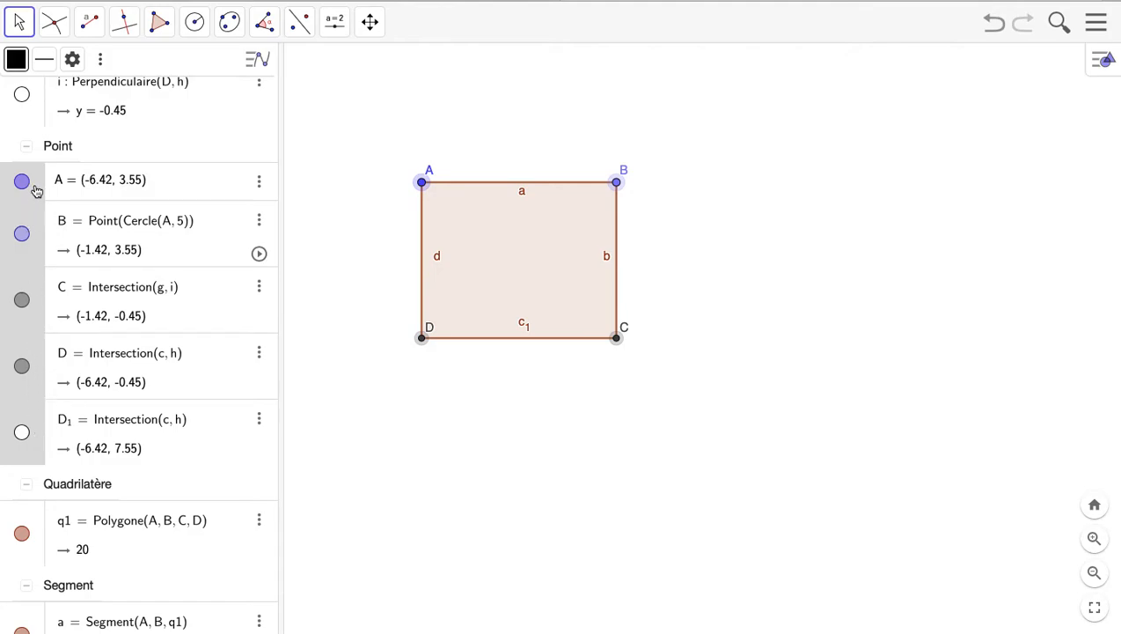
{"action": "left_click", "coordinate": [1104, 65]}
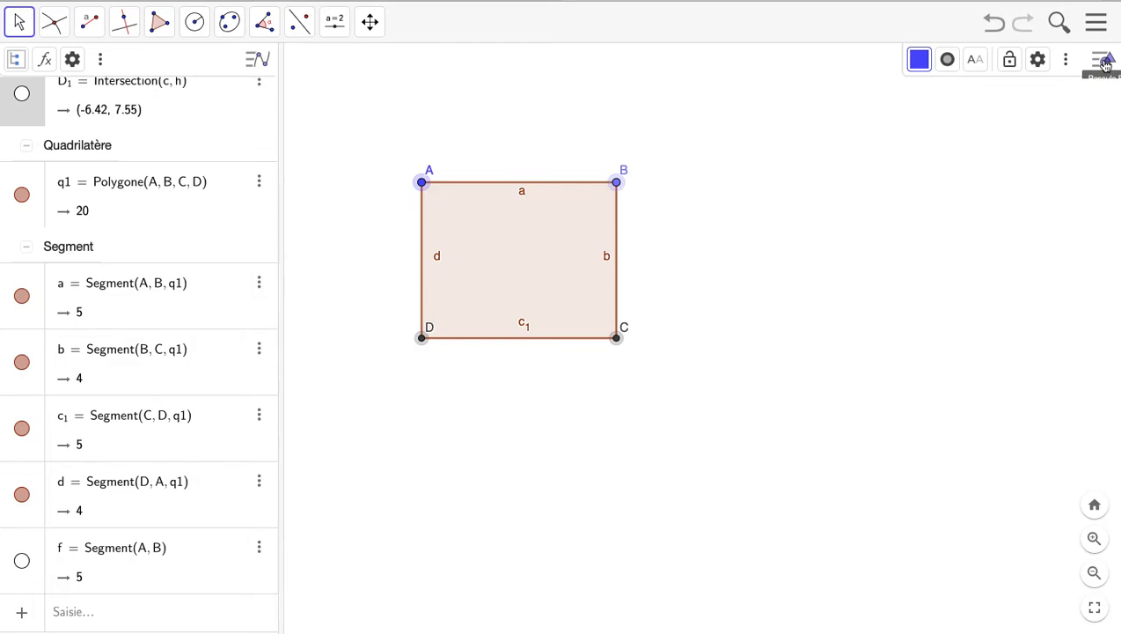
{"action": "left_click", "coordinate": [919, 62]}
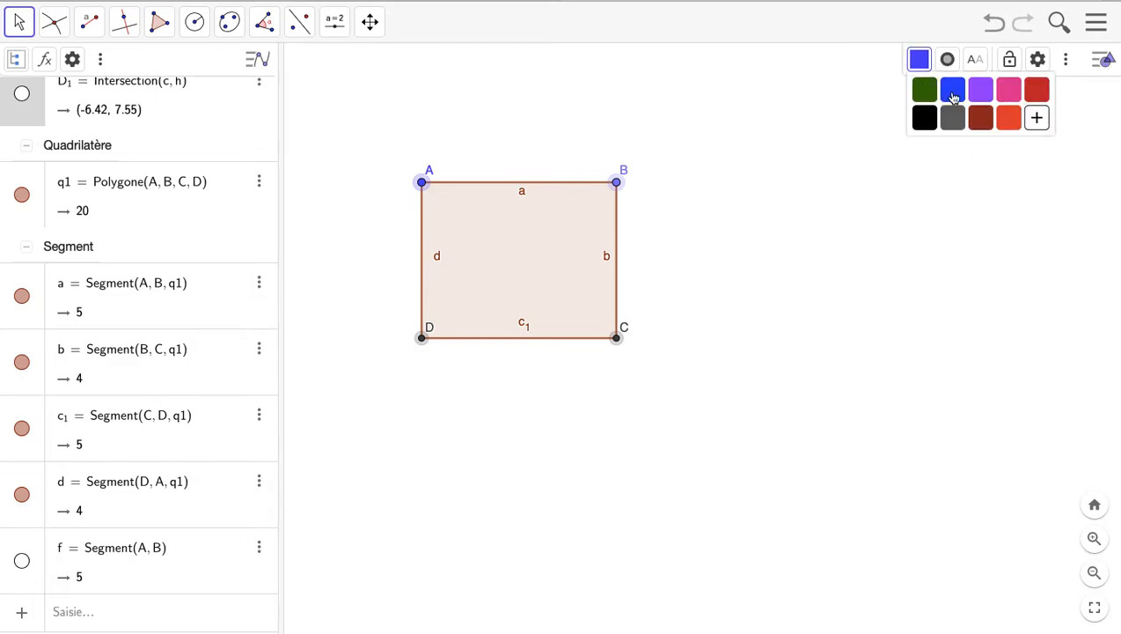
{"action": "left_click", "coordinate": [926, 120]}
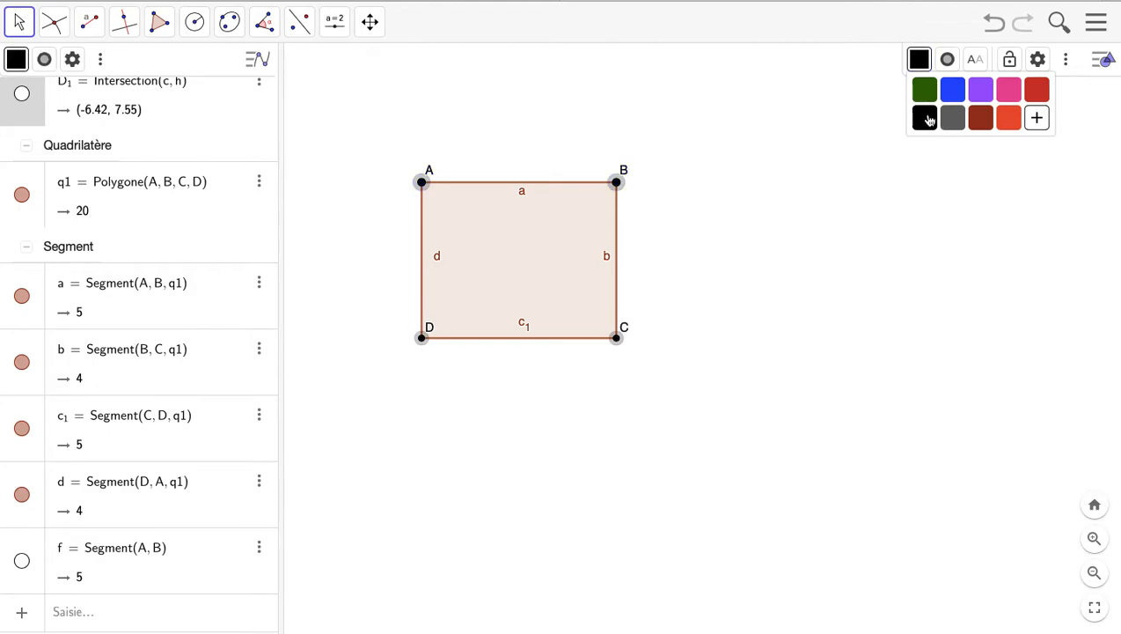
{"action": "left_click", "coordinate": [948, 59]}
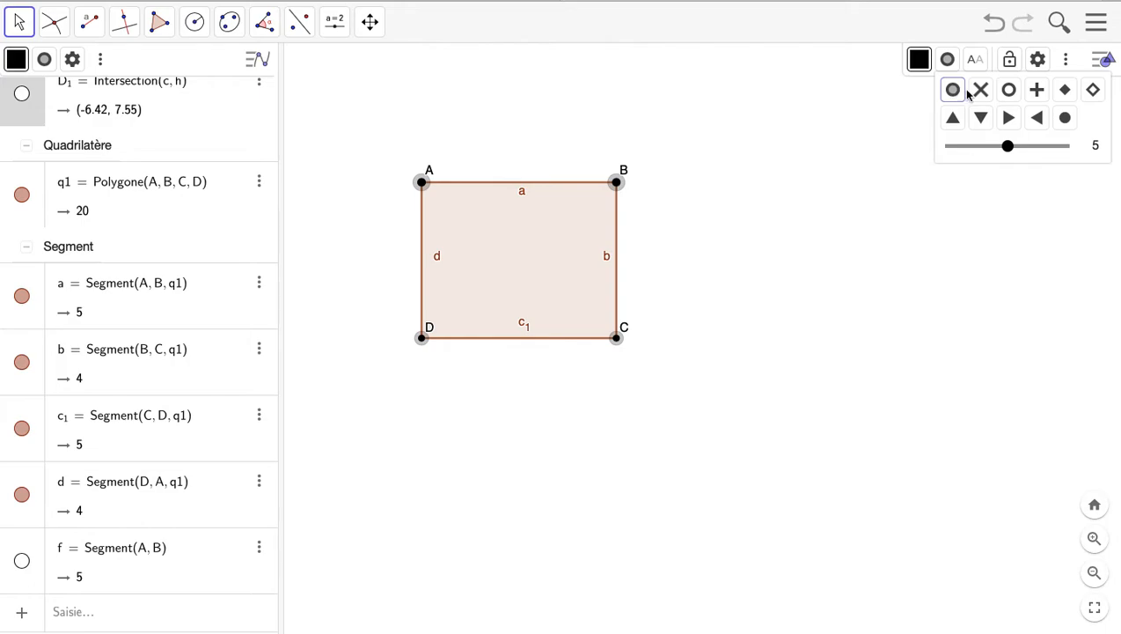
{"action": "left_click", "coordinate": [1037, 89]}
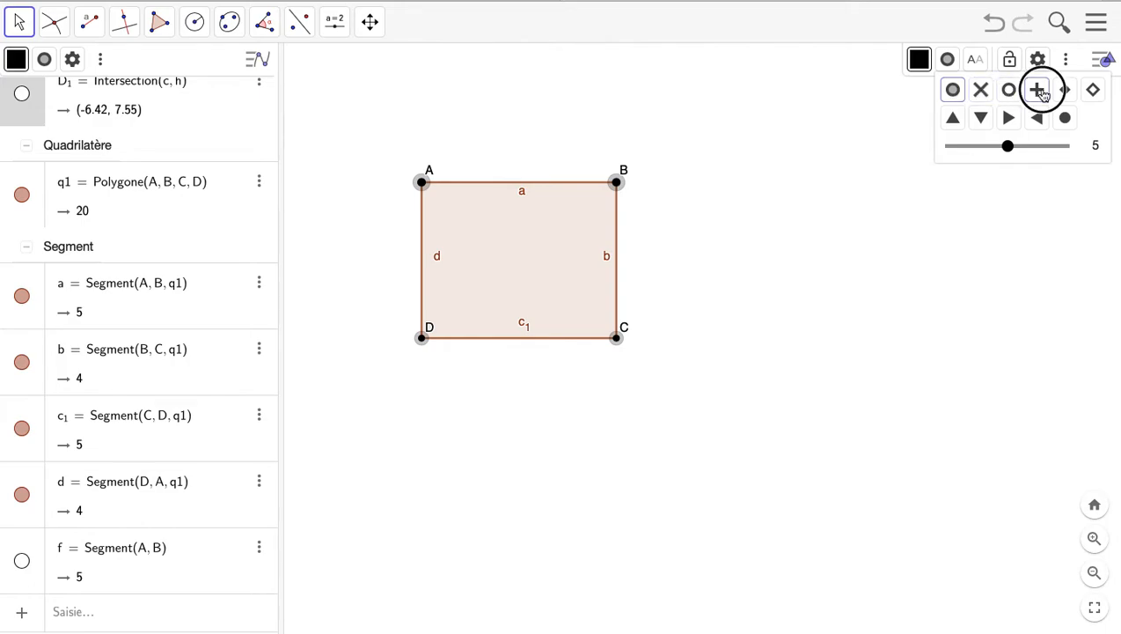
Step: Change the selected points' style to the diagonal cross with size 6, then deselect them and collapse the graphics style bar
{"action": "left_click", "coordinate": [947, 60]}
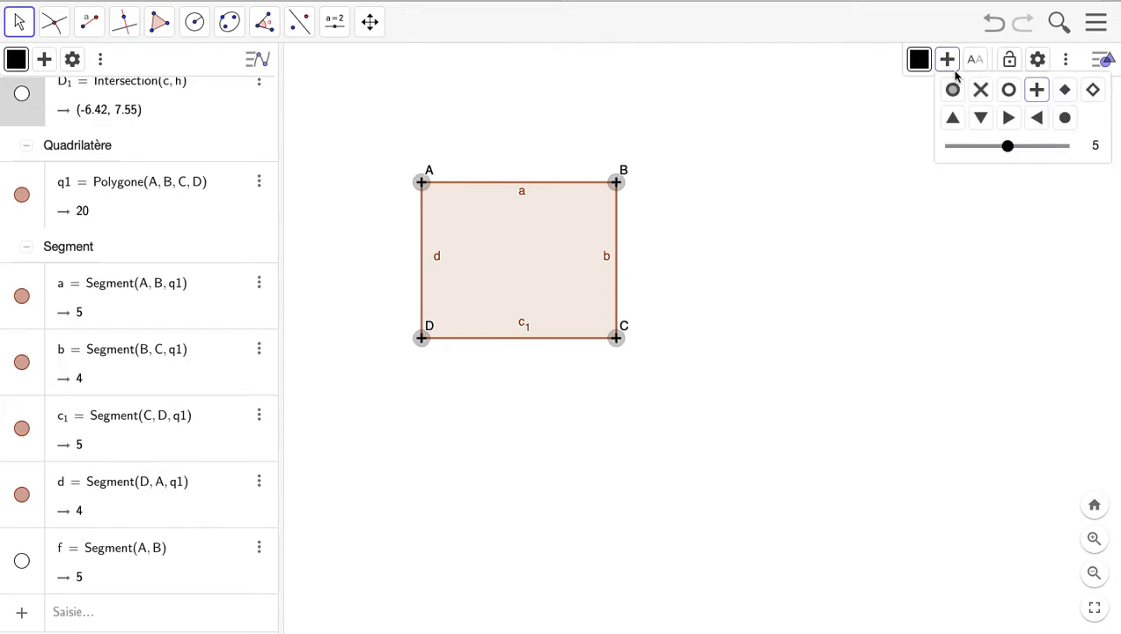
{"action": "left_click", "coordinate": [982, 89]}
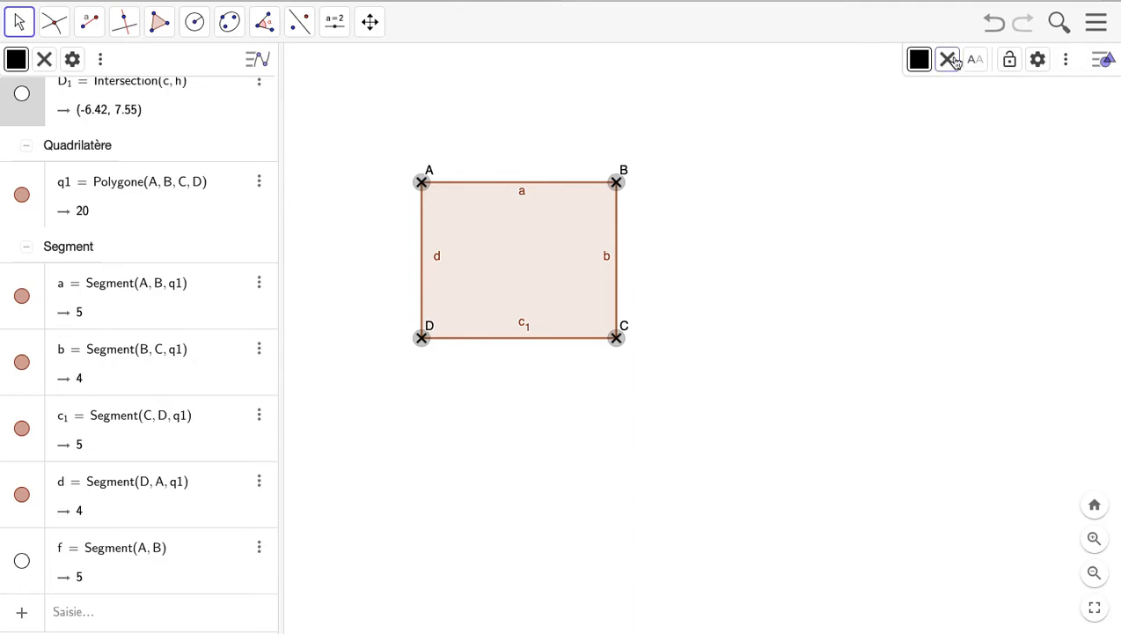
{"action": "left_click", "coordinate": [947, 59]}
{"action": "left_click", "coordinate": [1029, 151]}
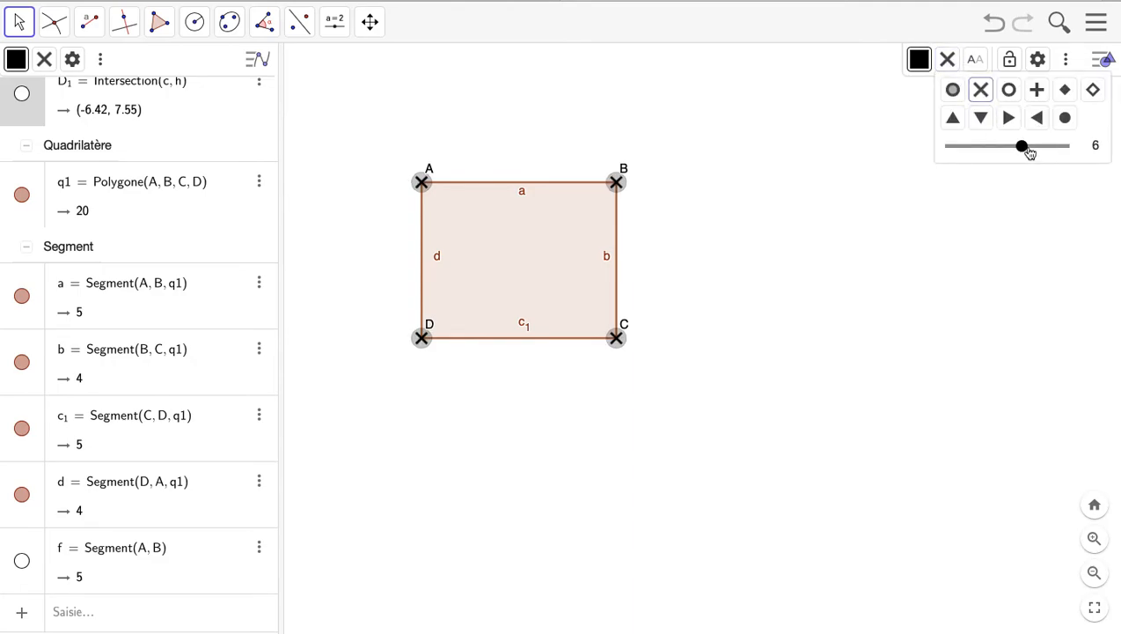
{"action": "left_click", "coordinate": [906, 242]}
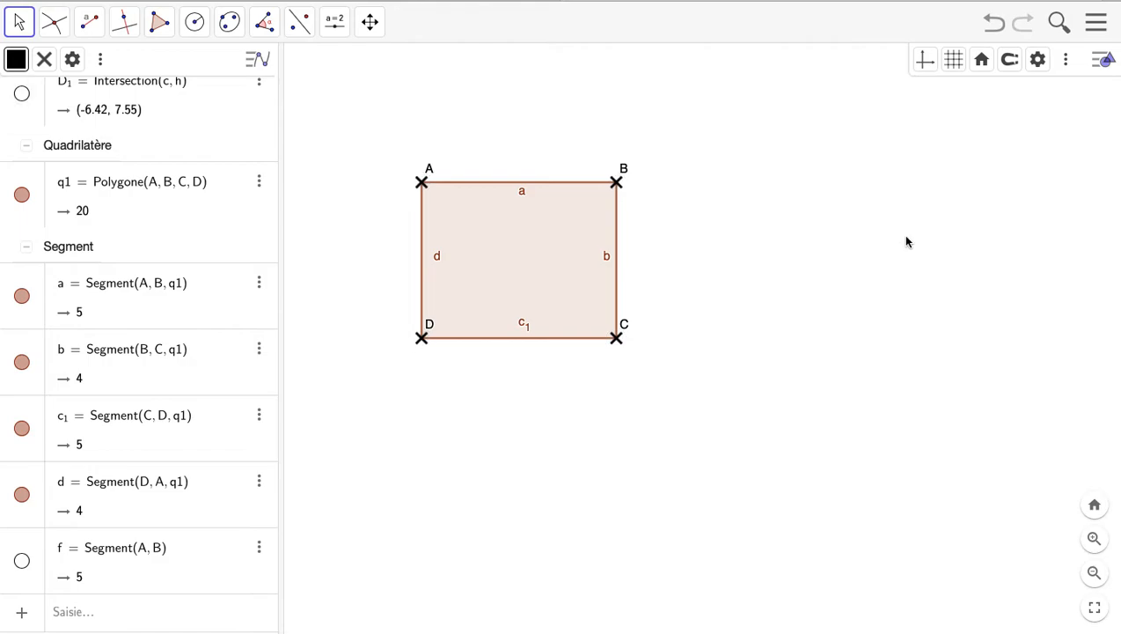
{"action": "left_click", "coordinate": [1100, 61]}
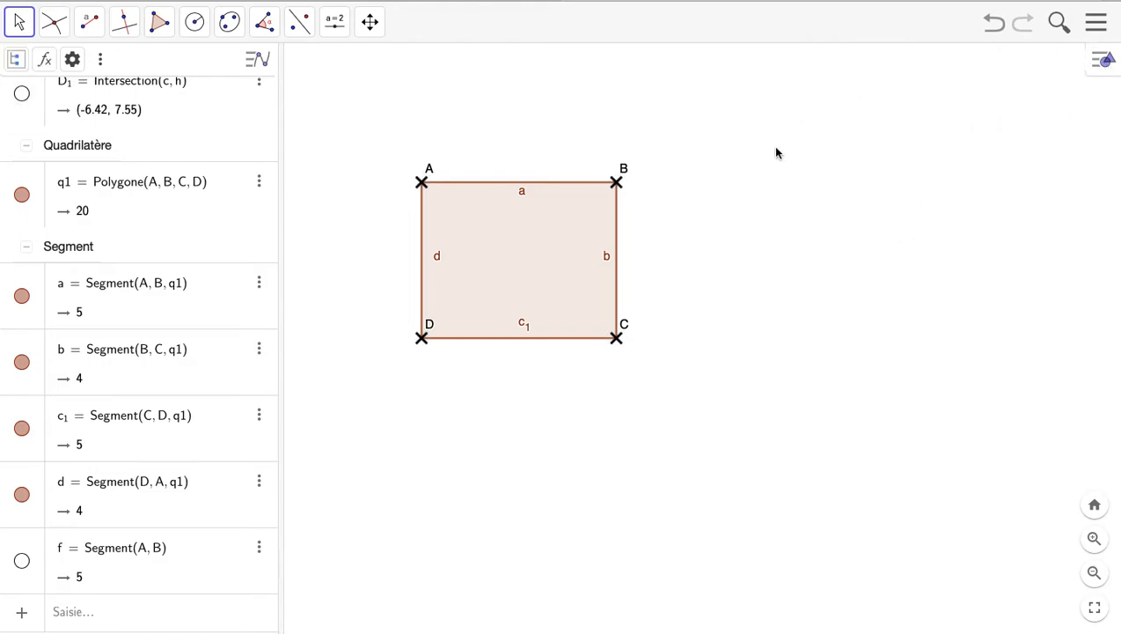
Step: Move the labels of vertices D, C and A outside the rectangle, beside their corners
{"action": "left_click", "coordinate": [430, 326]}
{"action": "left_click_drag", "start_coordinate": [430, 327], "coordinate": [411, 356]}
{"action": "left_click_drag", "start_coordinate": [630, 325], "coordinate": [629, 358]}
{"action": "left_click_drag", "start_coordinate": [431, 175], "coordinate": [409, 171]}
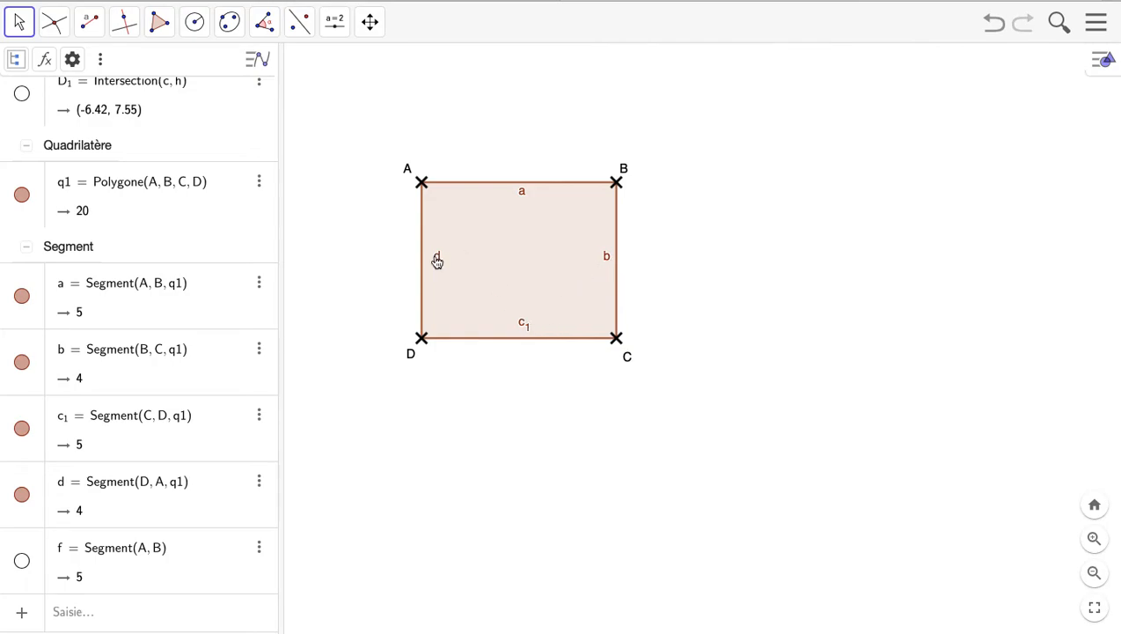
Step: Select all the segments as a group and hide their labels
{"action": "left_click", "coordinate": [77, 253]}
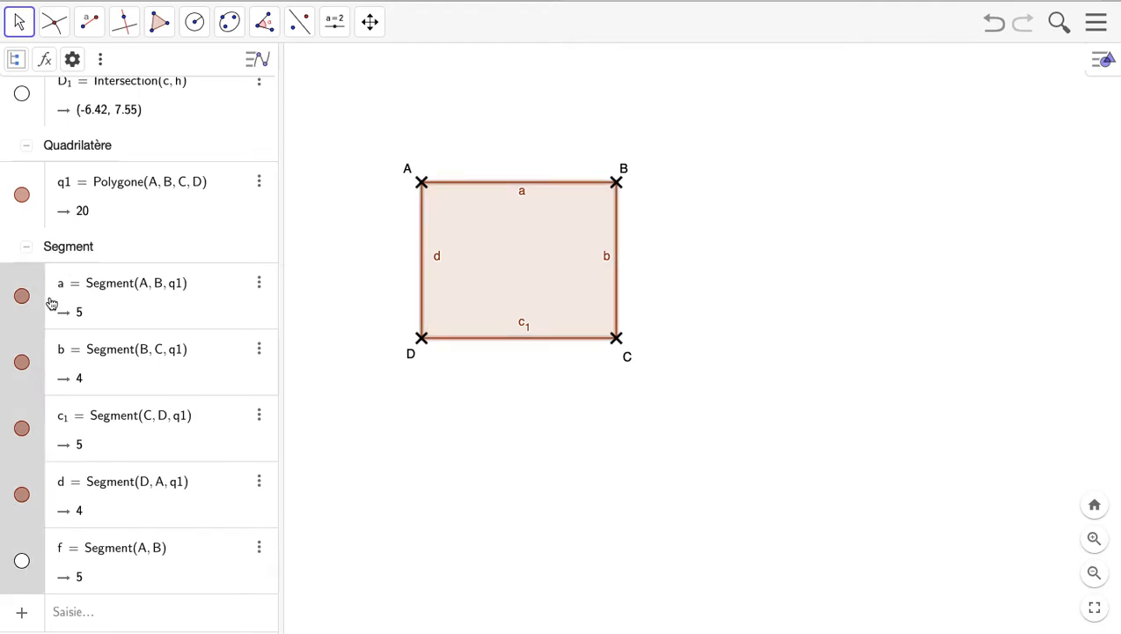
{"action": "right_click", "coordinate": [22, 335]}
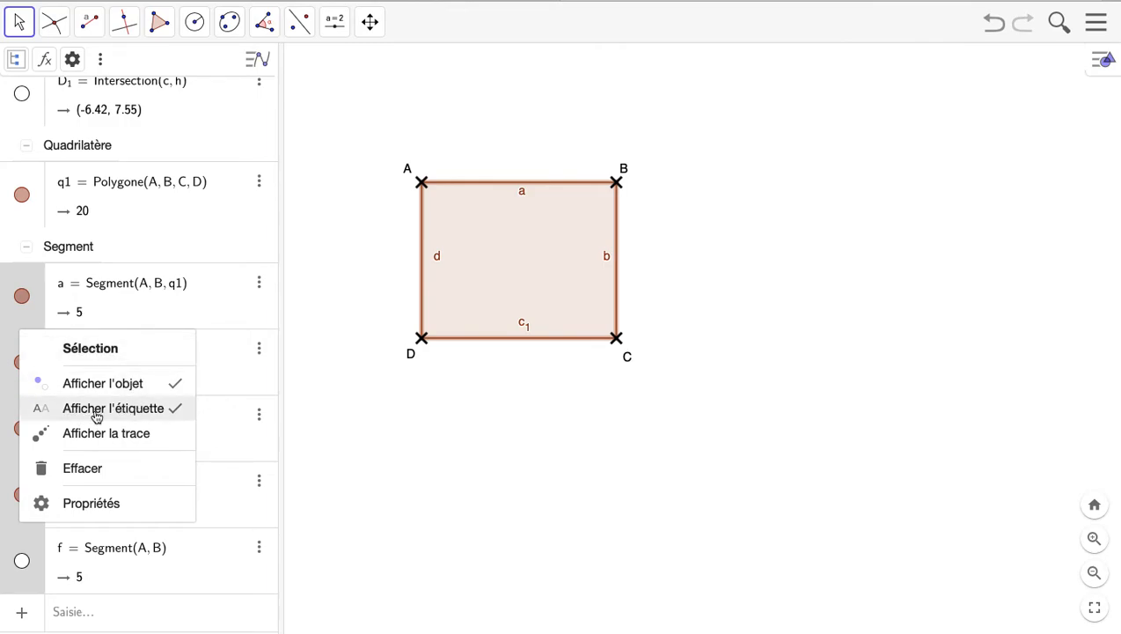
{"action": "left_click", "coordinate": [180, 414]}
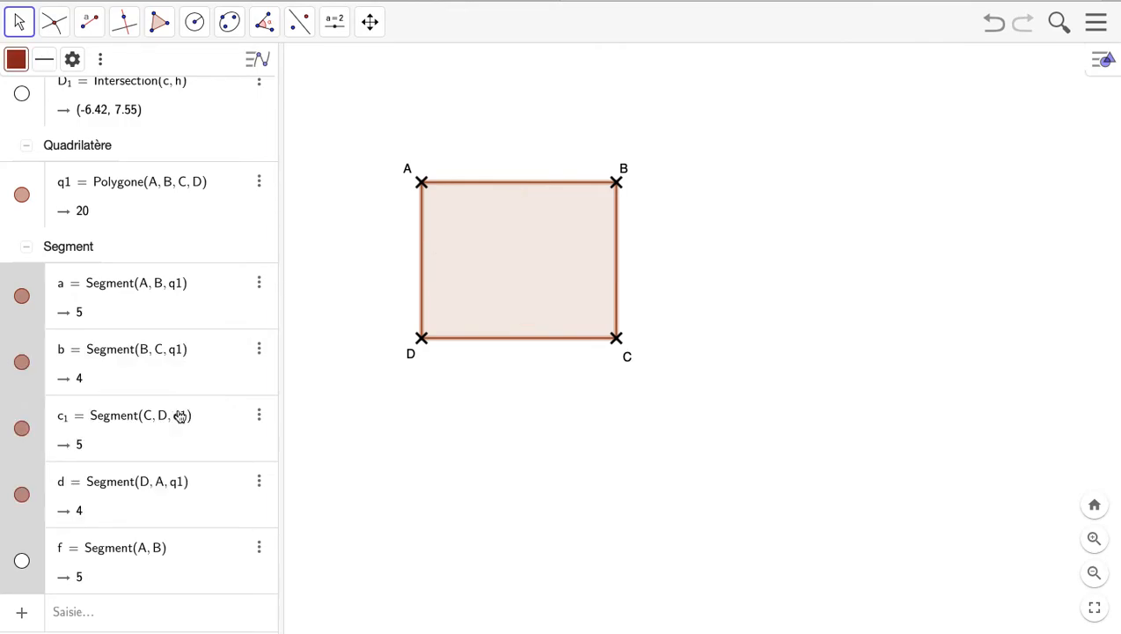
{"action": "left_click", "coordinate": [534, 412]}
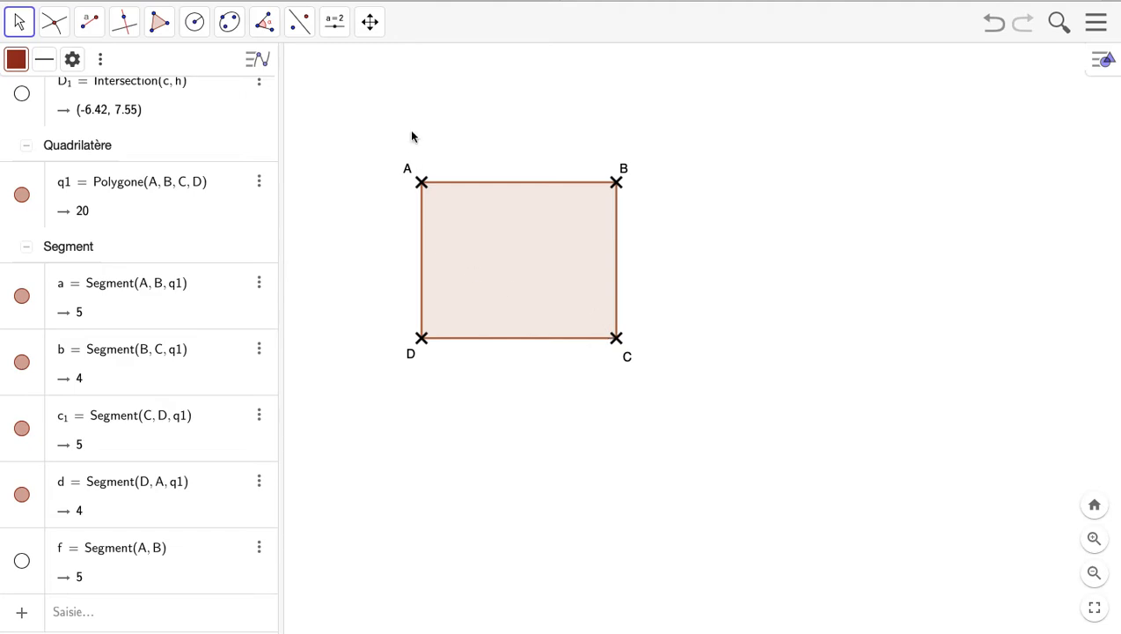
Step: Mark angles DAB and ABC of the rectangle with the Angle tool
{"action": "left_click", "coordinate": [268, 25]}
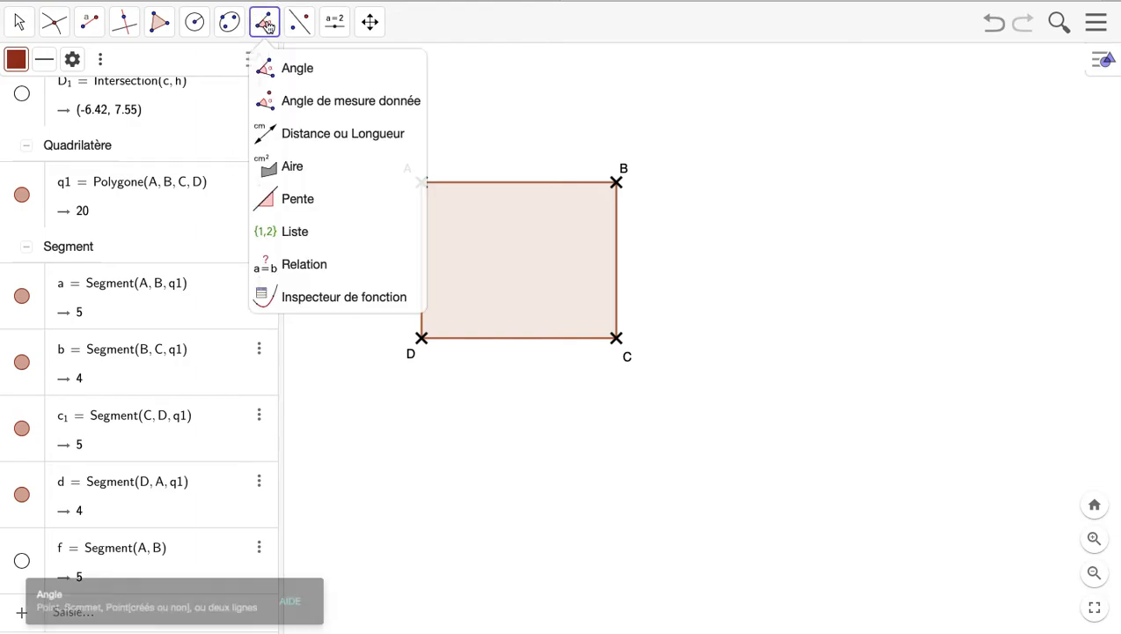
{"action": "left_click", "coordinate": [310, 78]}
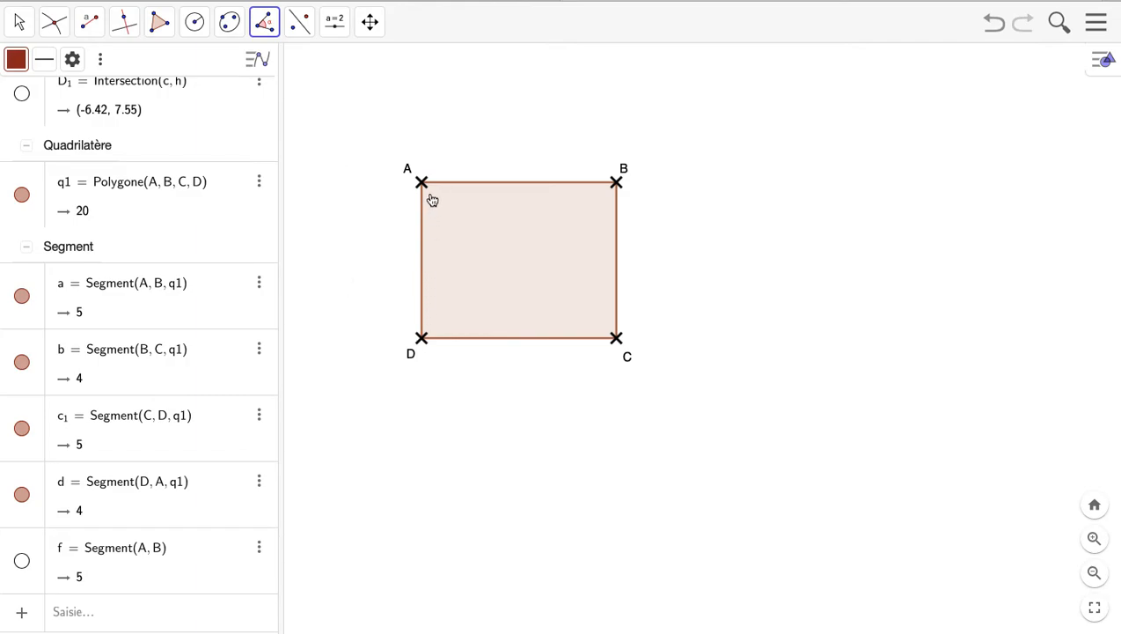
{"action": "left_click", "coordinate": [422, 340]}
{"action": "left_click", "coordinate": [424, 180]}
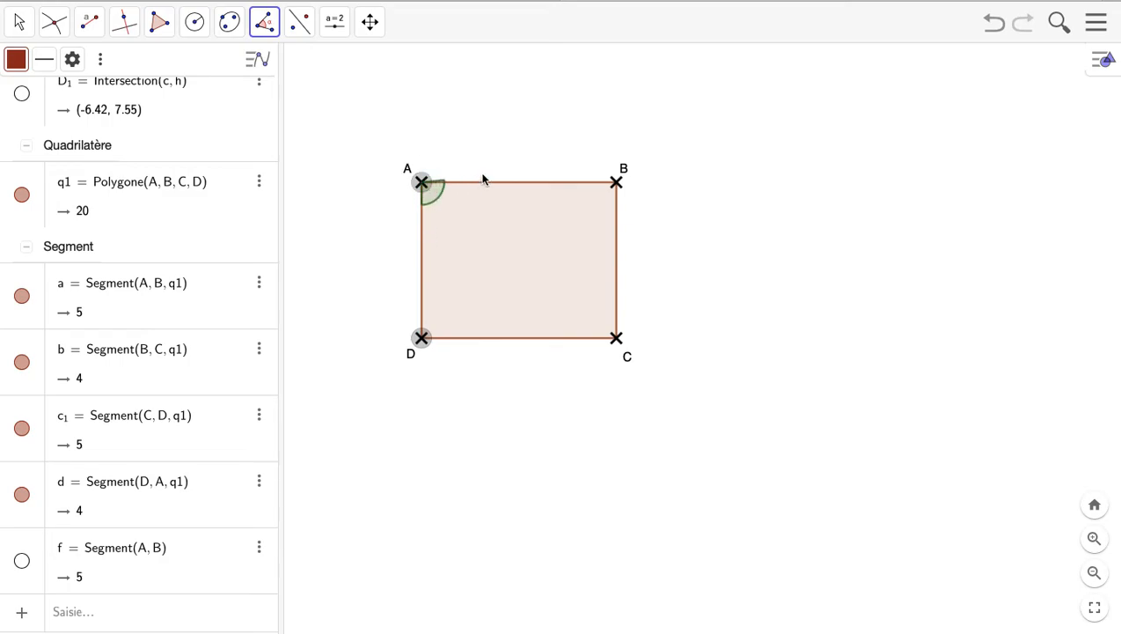
{"action": "left_click", "coordinate": [618, 184]}
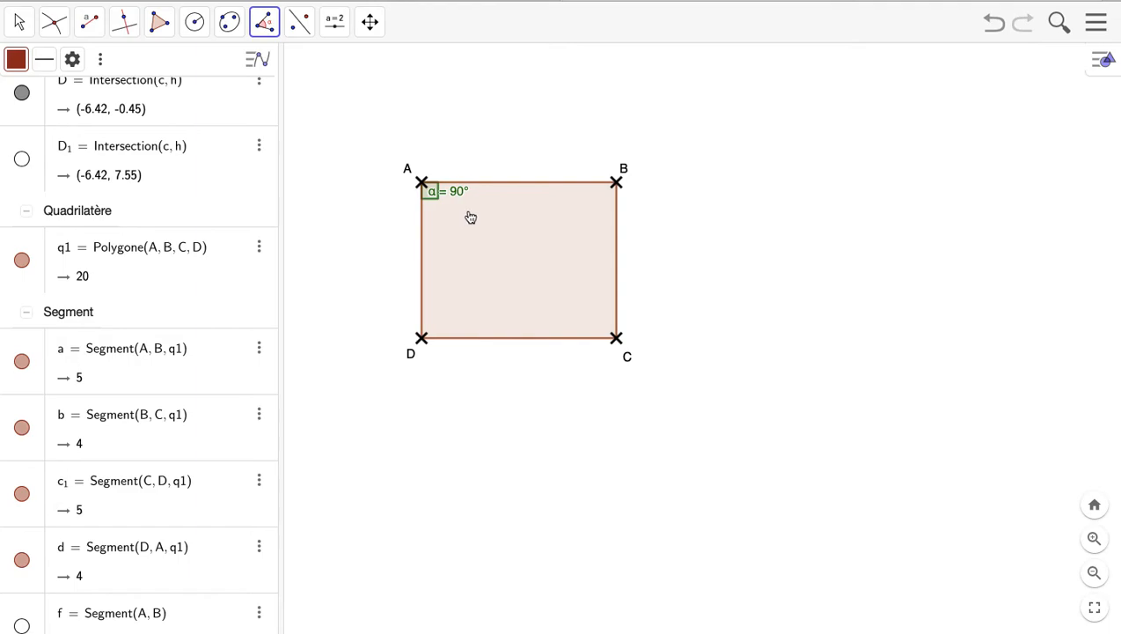
{"action": "left_click", "coordinate": [423, 182]}
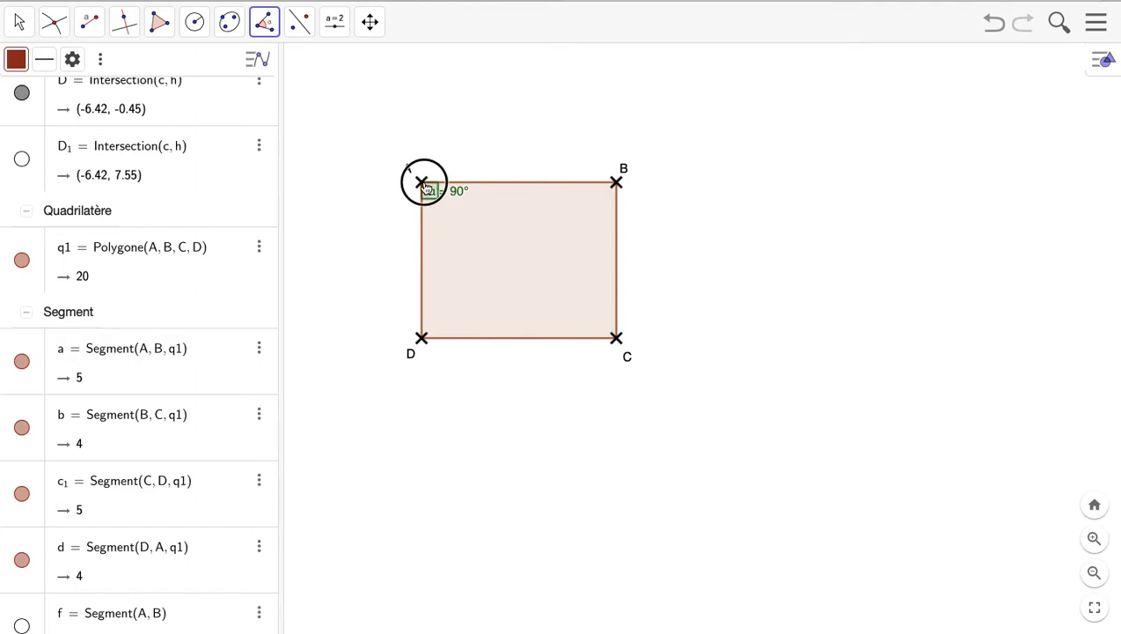
{"action": "left_click", "coordinate": [616, 182]}
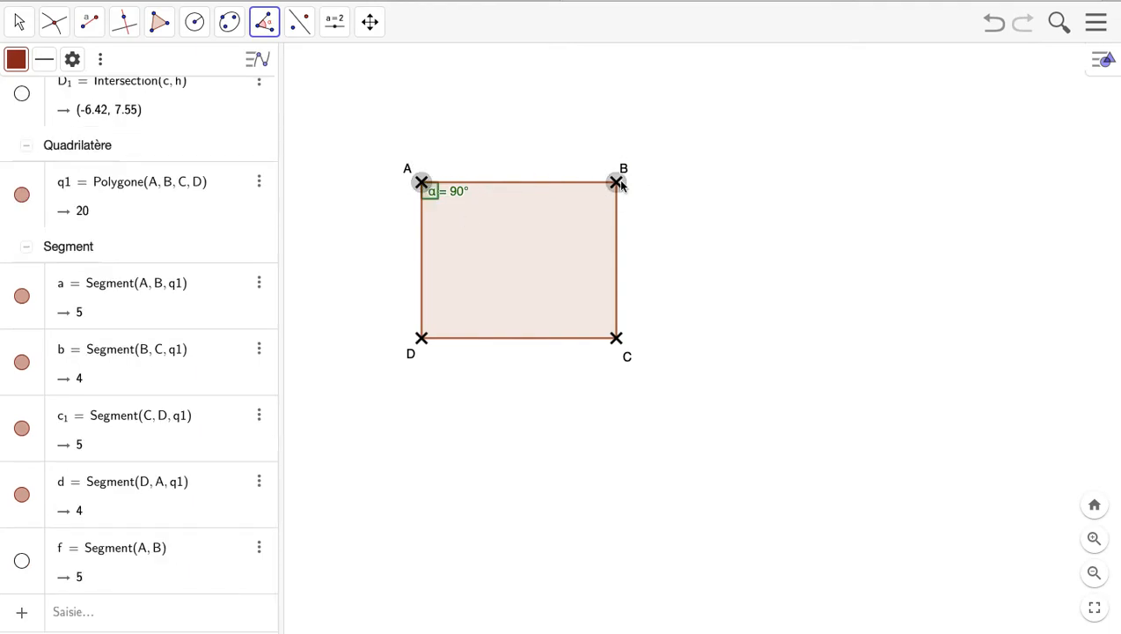
{"action": "left_click", "coordinate": [616, 340]}
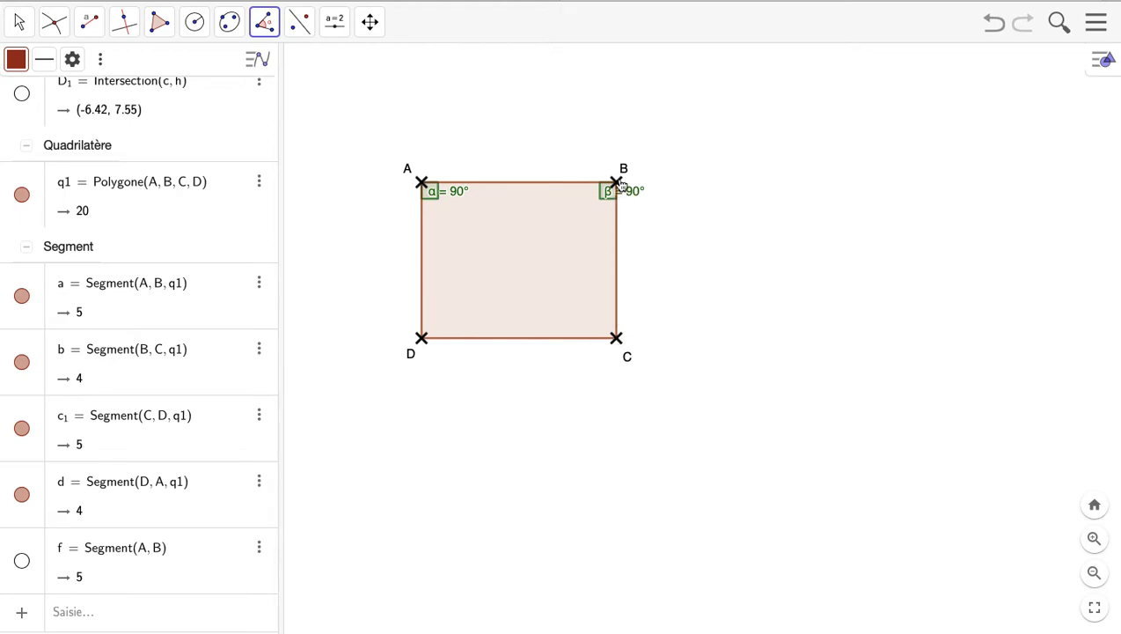
Step: Mark the remaining angles BCD and CDA with the Angle tool
{"action": "left_click", "coordinate": [616, 337]}
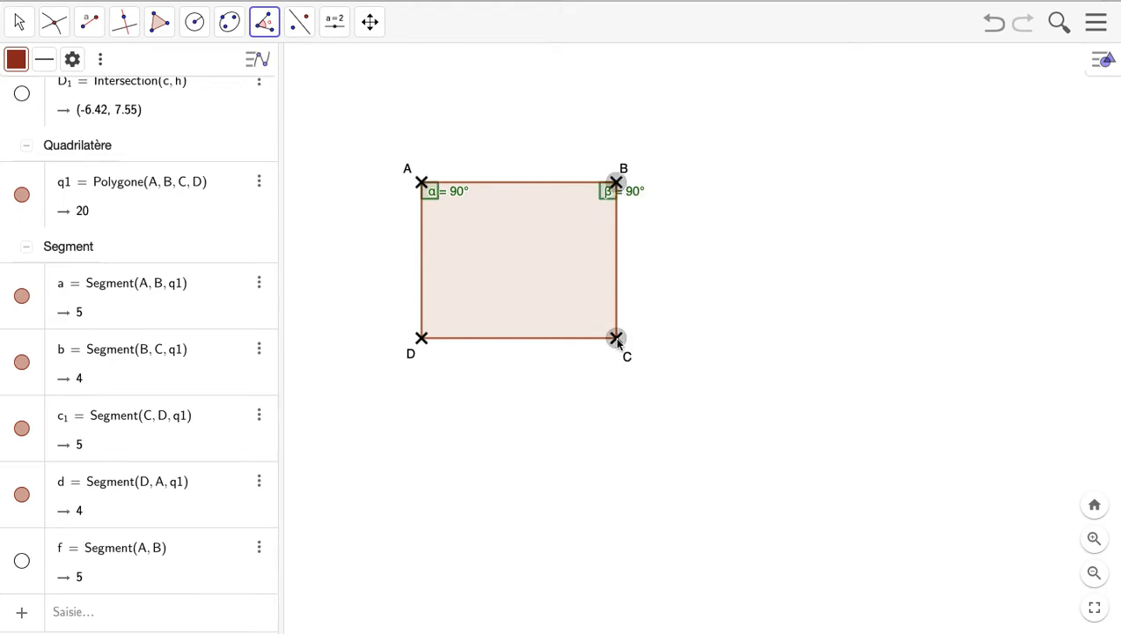
{"action": "left_click", "coordinate": [420, 339]}
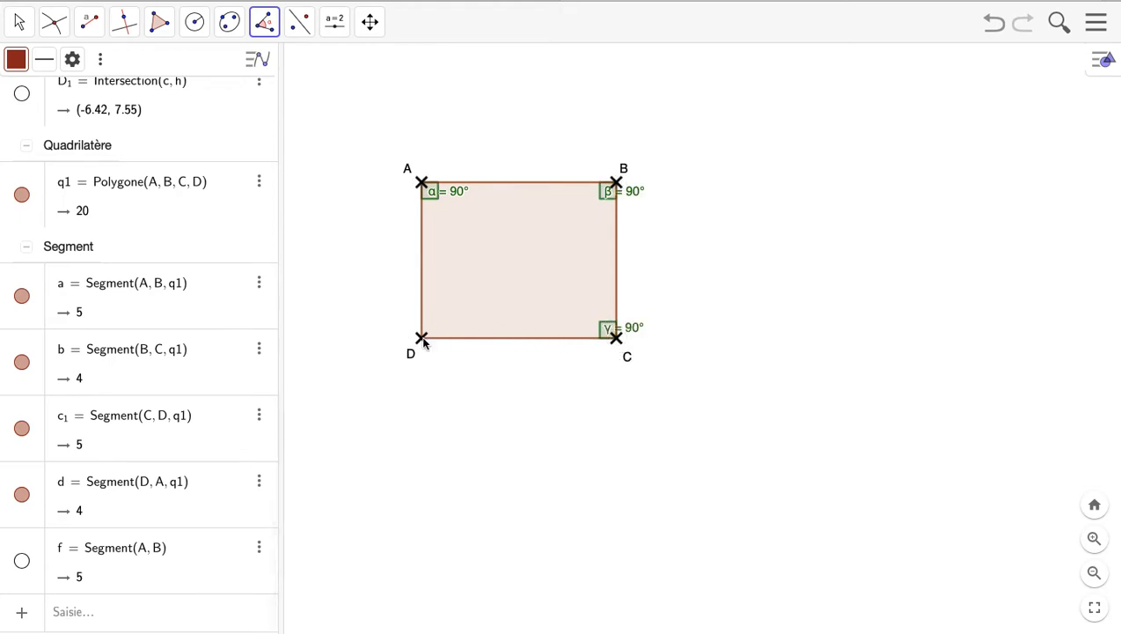
{"action": "left_click", "coordinate": [617, 340]}
{"action": "left_click", "coordinate": [422, 333]}
{"action": "left_click", "coordinate": [422, 183]}
Step: Select all four angles as a group with the Move tool and hide their labels
{"action": "left_click", "coordinate": [19, 22]}
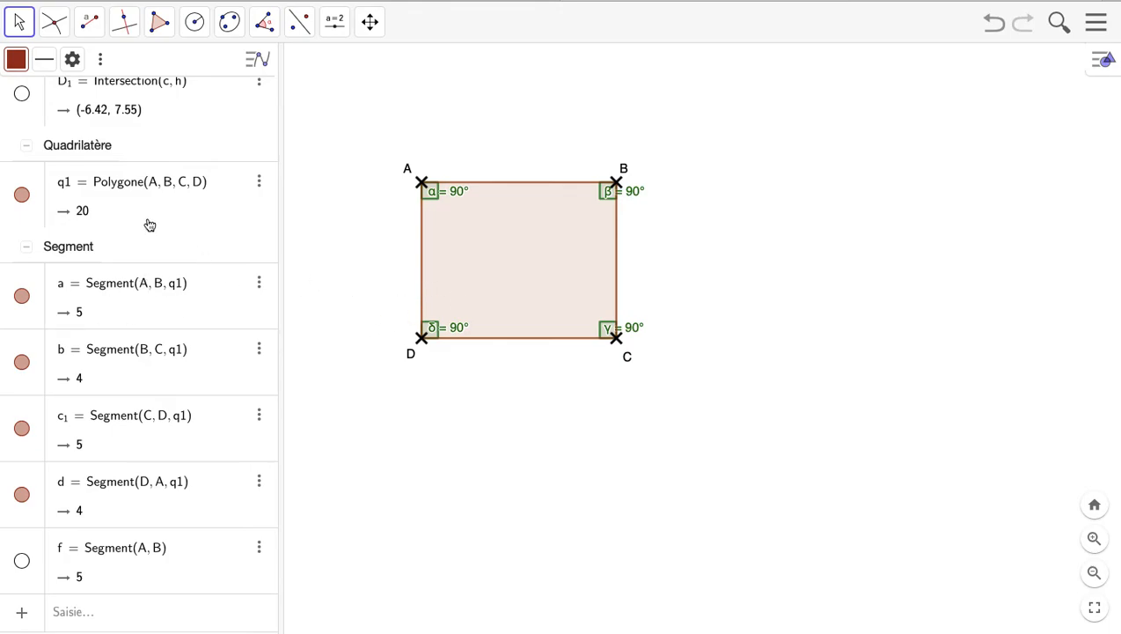
{"action": "scroll", "coordinate": [134, 247], "scroll_direction": "up", "scroll_amount": 10}
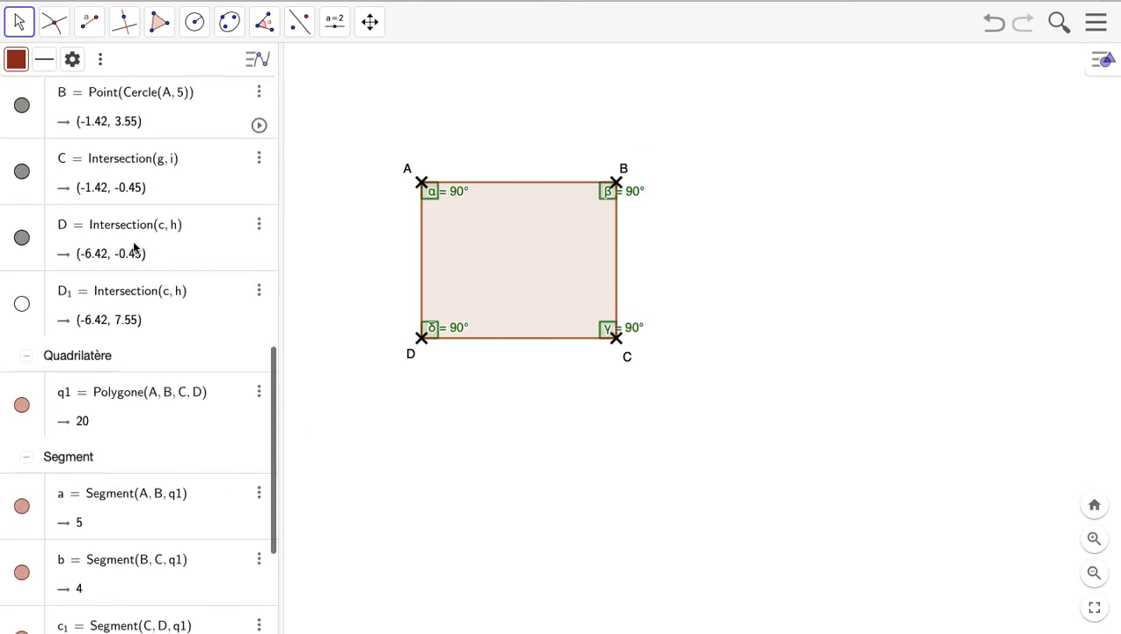
{"action": "scroll", "coordinate": [133, 248], "scroll_direction": "up", "scroll_amount": 5}
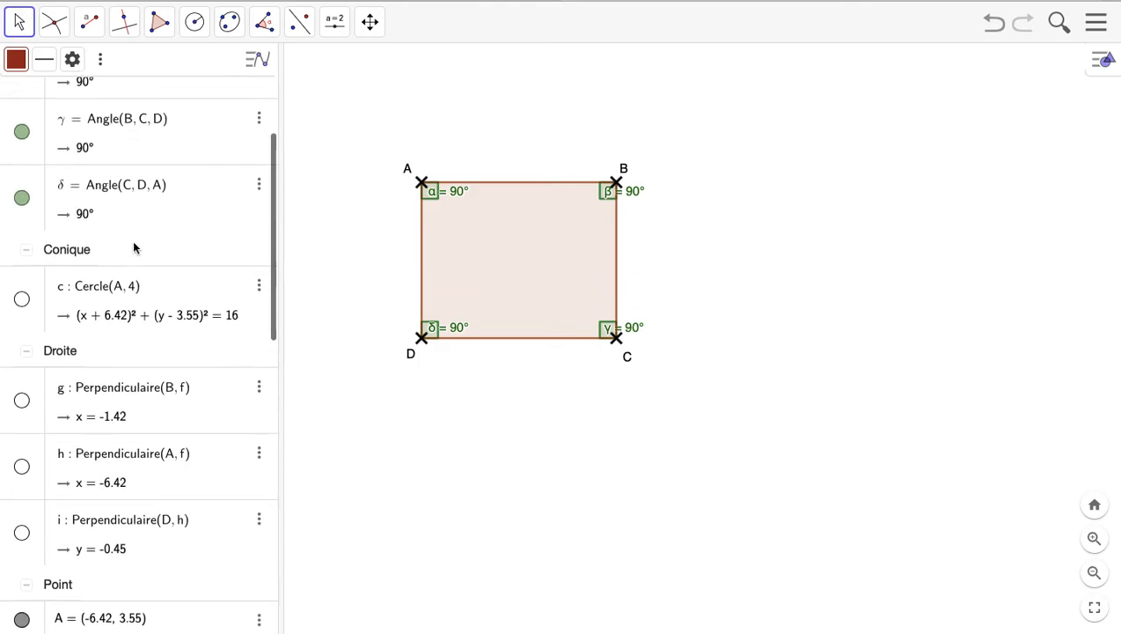
{"action": "scroll", "coordinate": [134, 247], "scroll_direction": "up", "scroll_amount": 1}
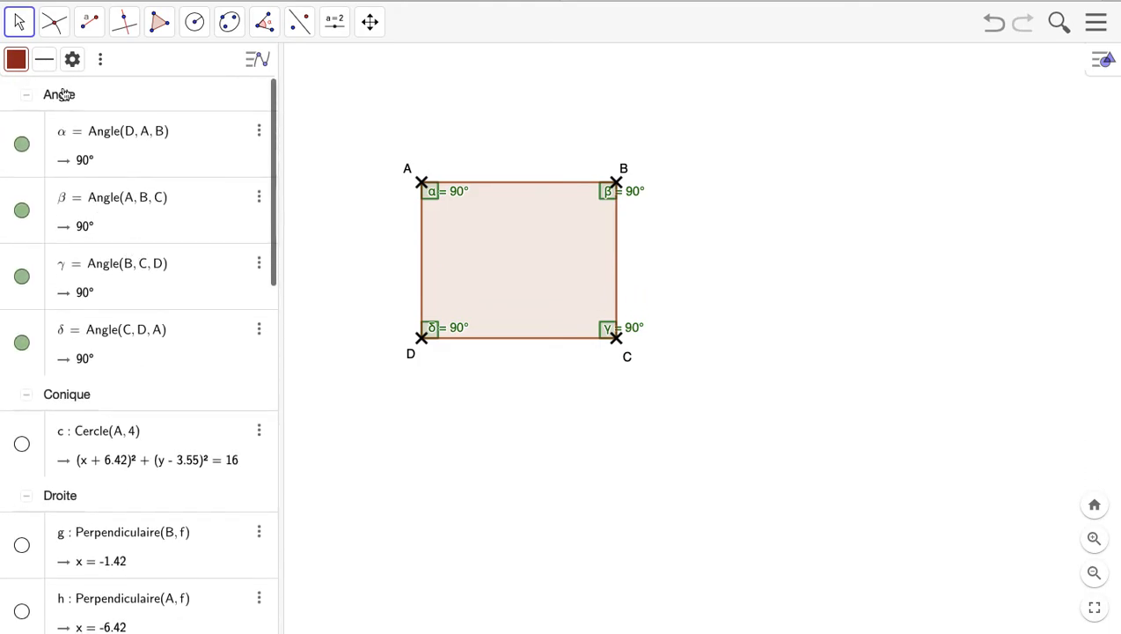
{"action": "scroll", "coordinate": [60, 102], "scroll_direction": "down", "scroll_amount": 10}
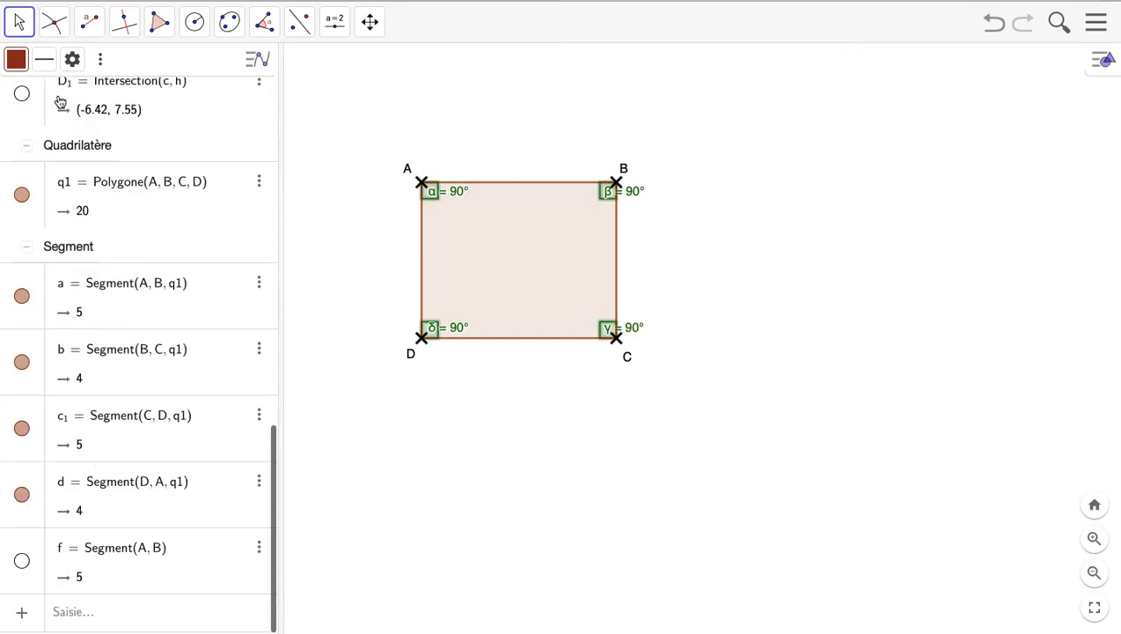
{"action": "scroll", "coordinate": [60, 102], "scroll_direction": "up", "scroll_amount": 10}
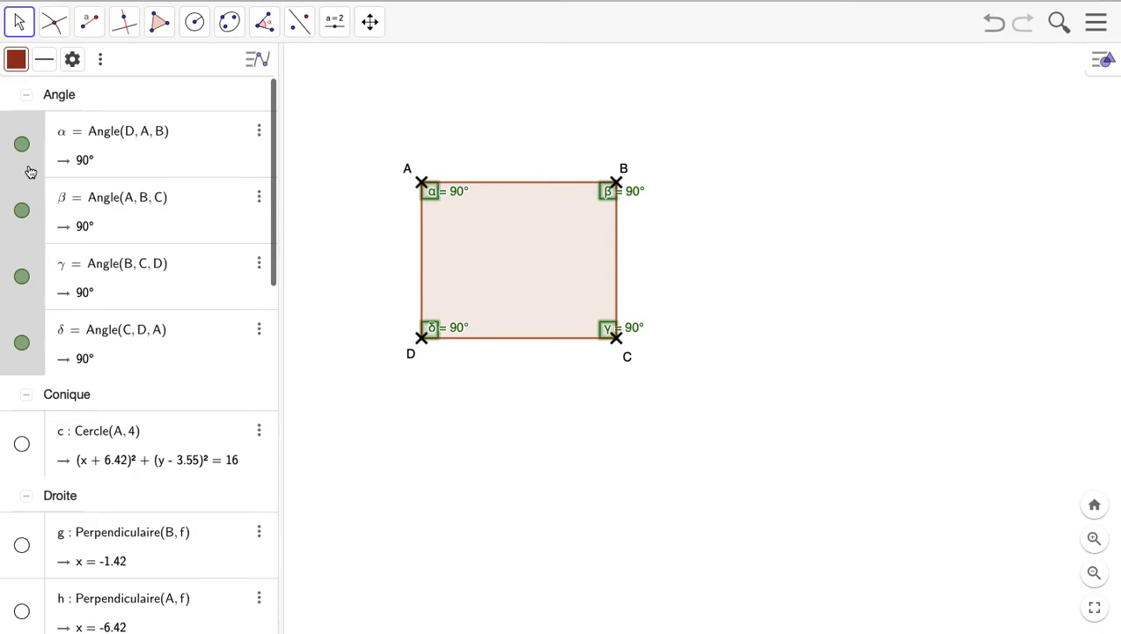
{"action": "right_click", "coordinate": [33, 229]}
{"action": "left_click", "coordinate": [125, 314]}
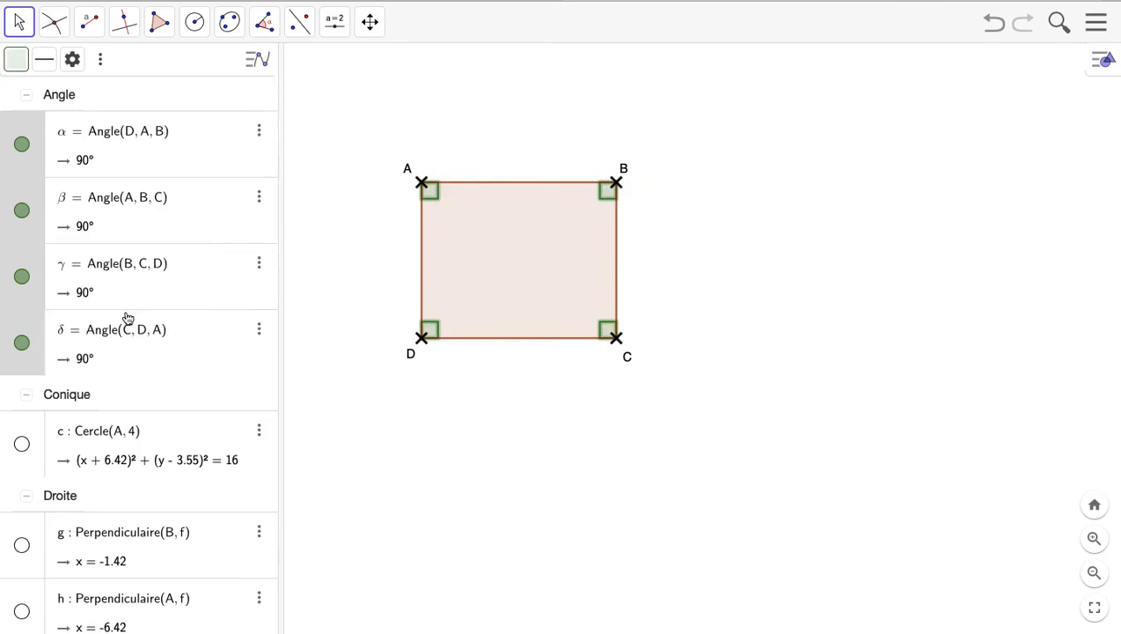
{"action": "left_click", "coordinate": [834, 139]}
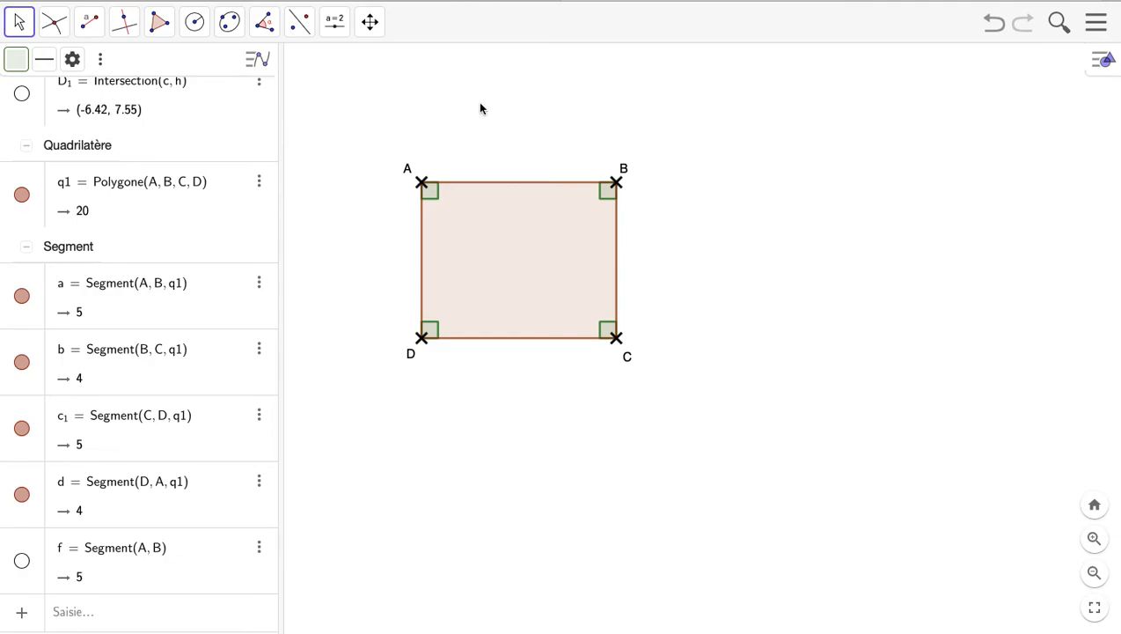
Step: Display the lengths of sides AB and BC with the Distance or Length tool
{"action": "left_click", "coordinate": [267, 23]}
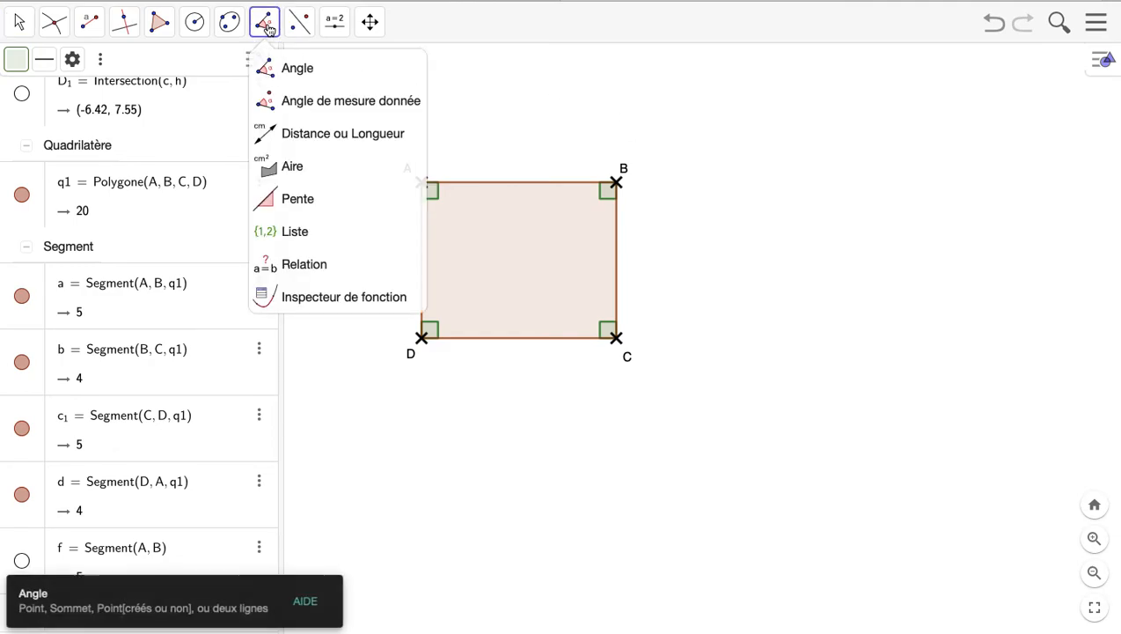
{"action": "left_click", "coordinate": [337, 135]}
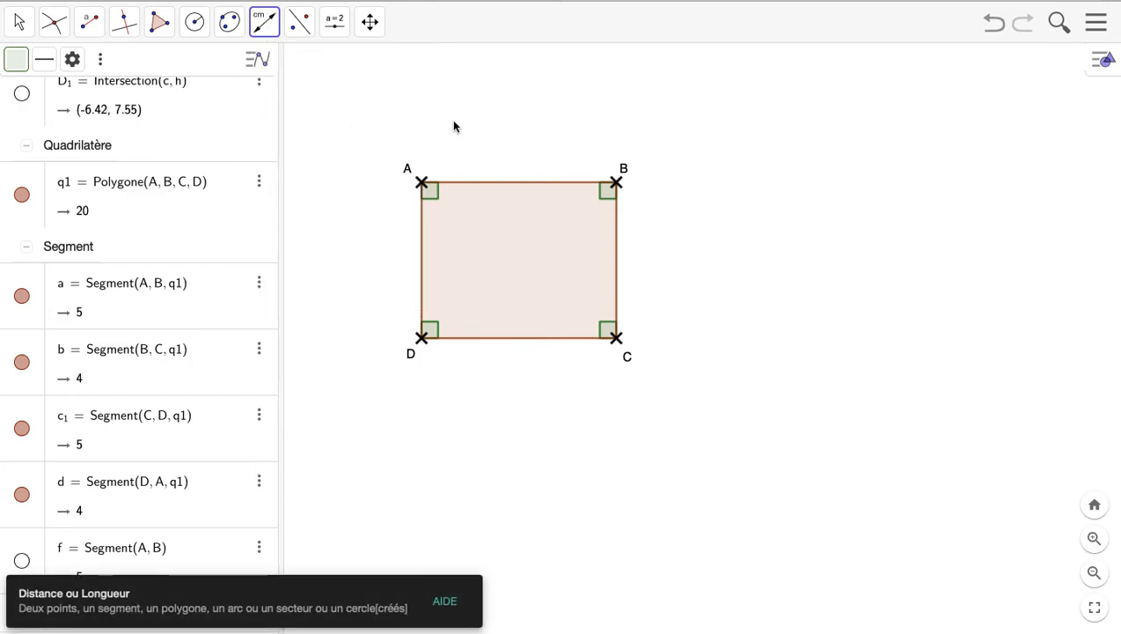
{"action": "left_click", "coordinate": [514, 183]}
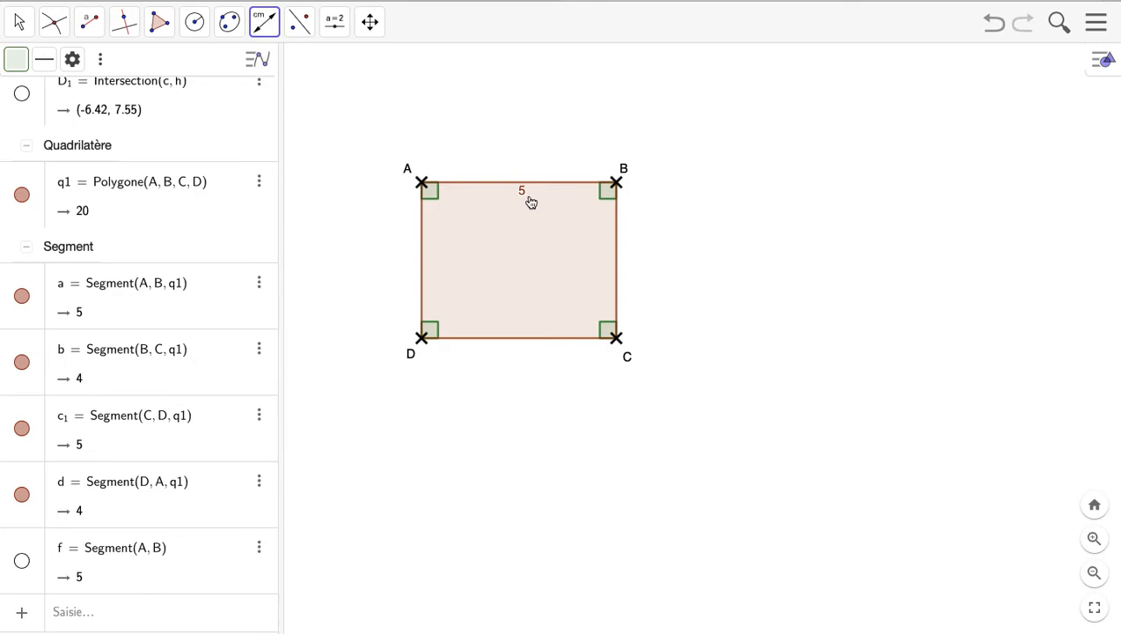
{"action": "left_click", "coordinate": [618, 271]}
Step: Move the length labels of sides AB and BC outside the rectangle with the Move tool
{"action": "left_click", "coordinate": [19, 21]}
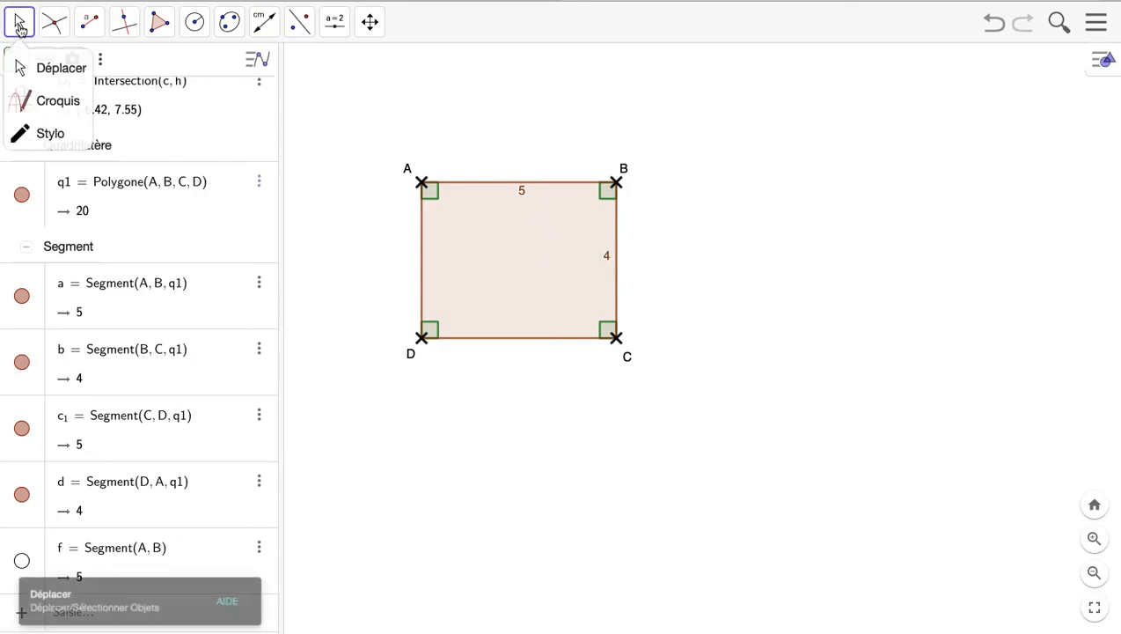
{"action": "left_click", "coordinate": [520, 190]}
{"action": "left_click_drag", "start_coordinate": [524, 192], "coordinate": [517, 178]}
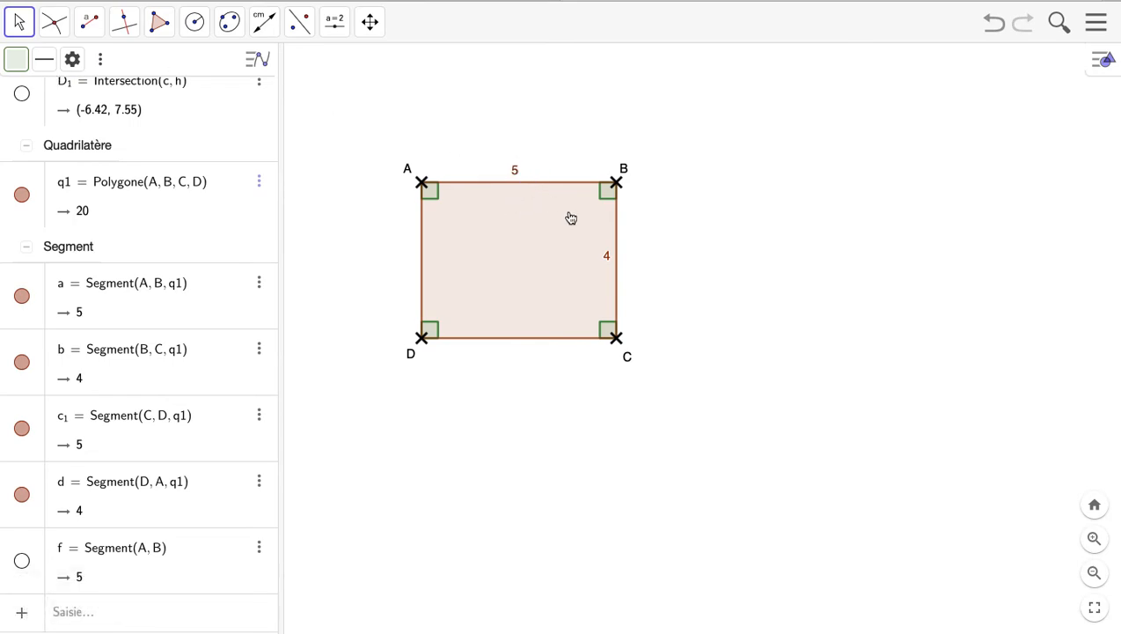
{"action": "left_click", "coordinate": [609, 257]}
{"action": "left_click_drag", "start_coordinate": [609, 257], "coordinate": [631, 263]}
Step: Mark side AB with a single tick through the segment's coding (Codage) property
{"action": "scroll", "coordinate": [517, 187], "scroll_direction": "up", "scroll_amount": 2}
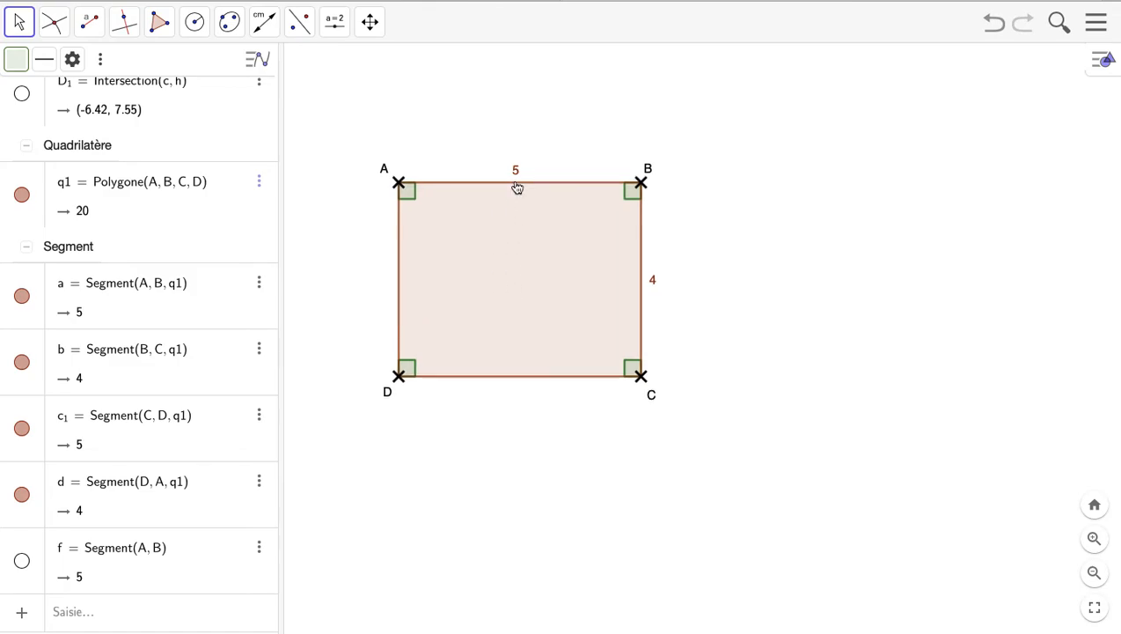
{"action": "right_click", "coordinate": [517, 188]}
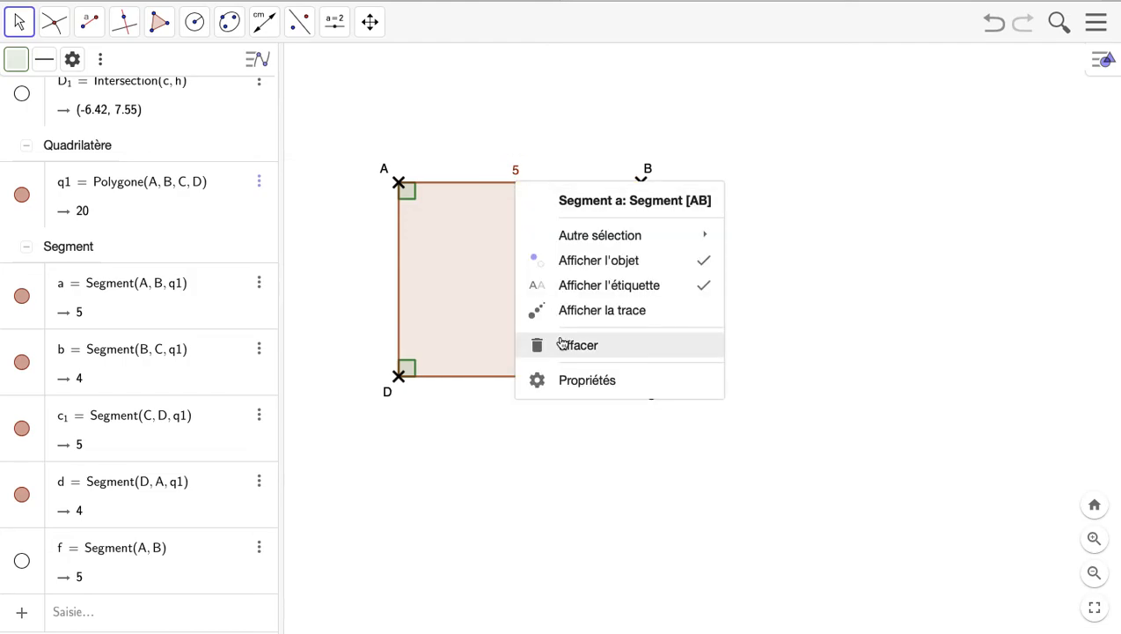
{"action": "left_click", "coordinate": [601, 382]}
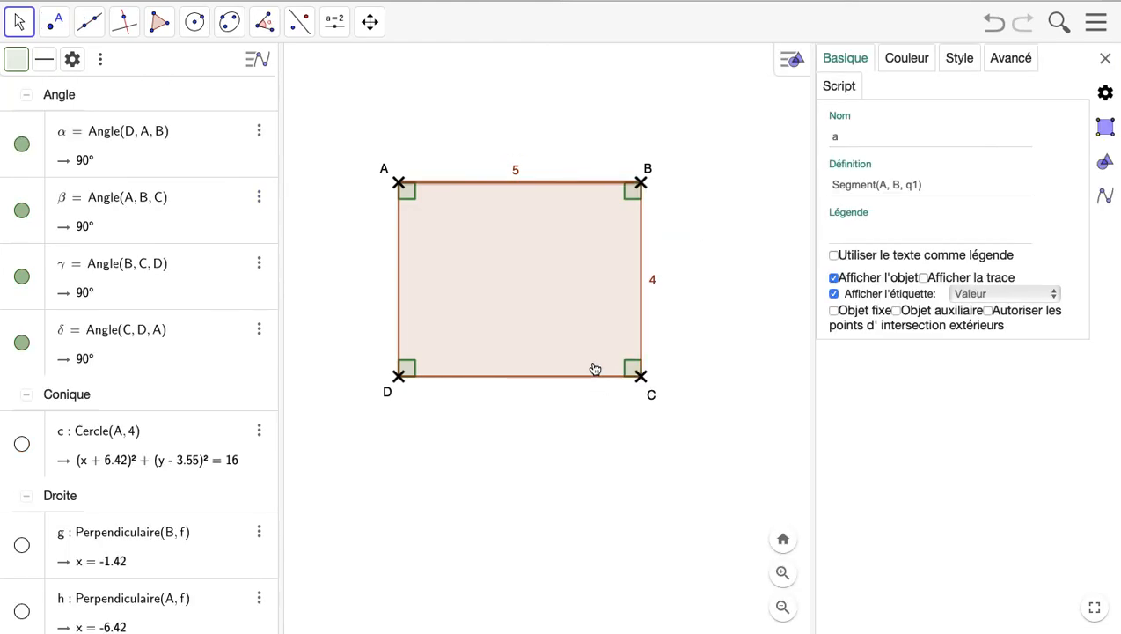
{"action": "left_click", "coordinate": [912, 58]}
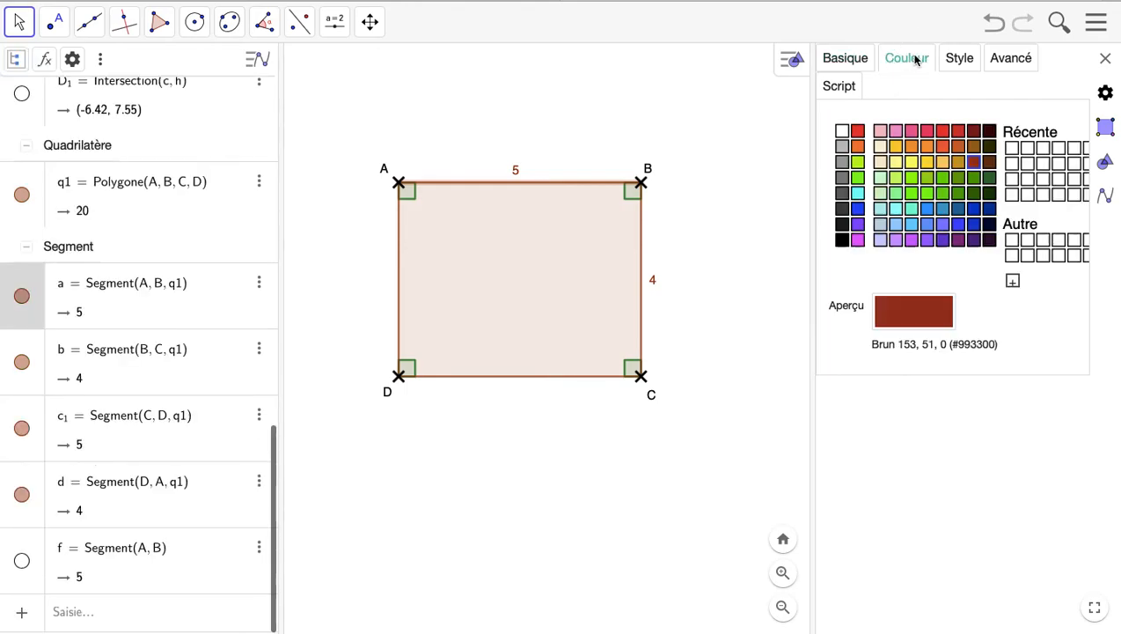
{"action": "left_click", "coordinate": [961, 59]}
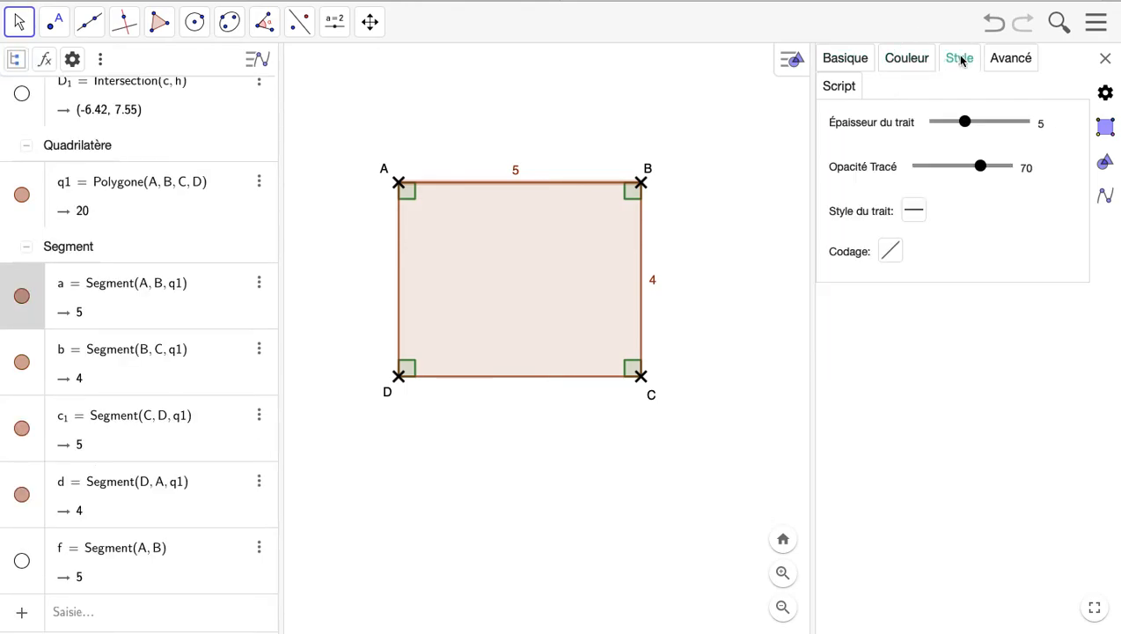
{"action": "left_click", "coordinate": [891, 252]}
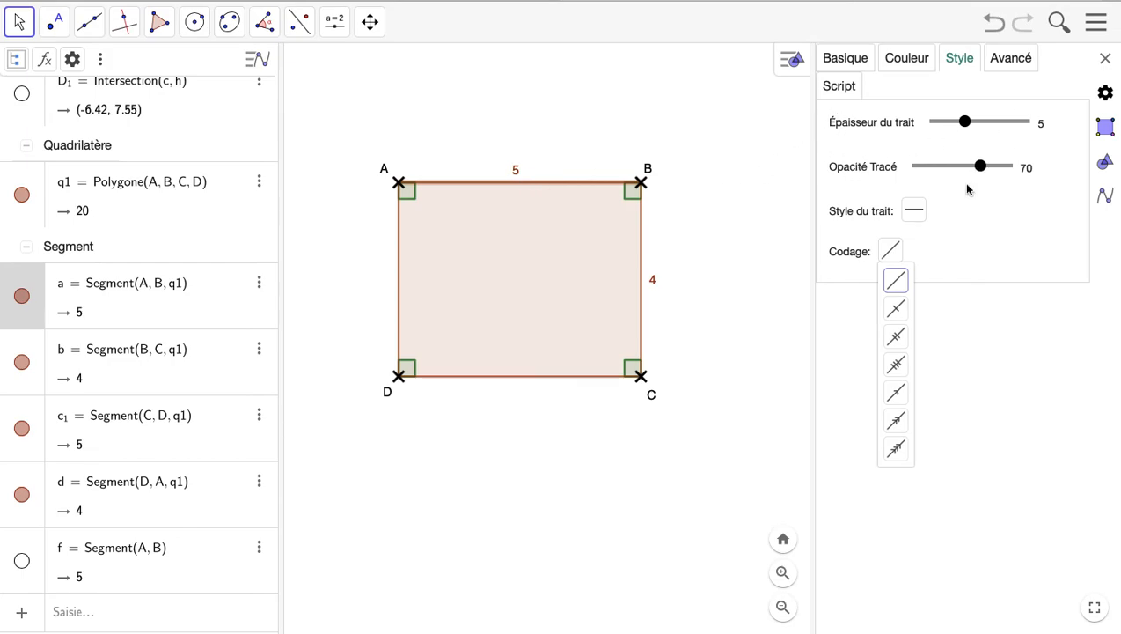
{"action": "left_click", "coordinate": [901, 315]}
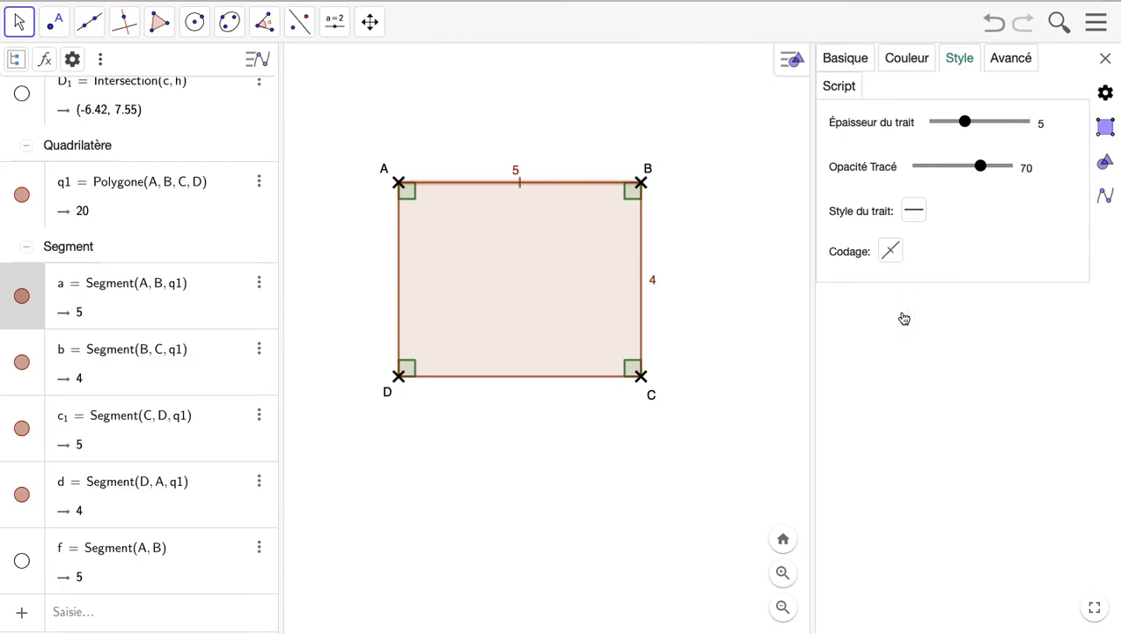
{"action": "left_click", "coordinate": [1105, 58]}
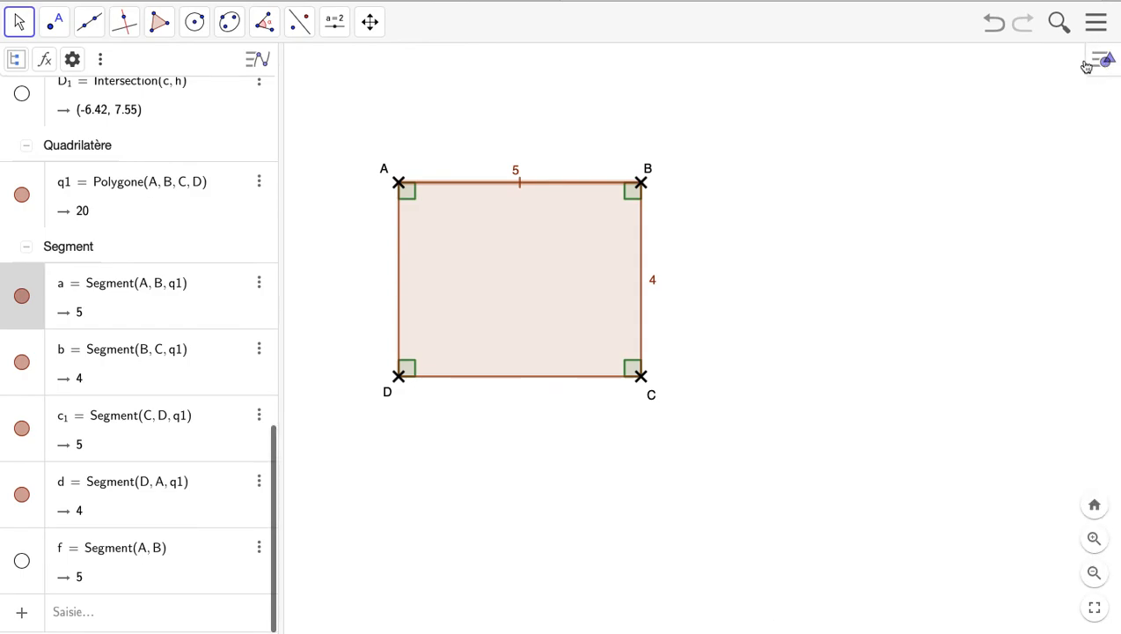
Step: Mark side CD with a single tick and move the length label of side AB slightly away from its tick
{"action": "left_click", "coordinate": [510, 378]}
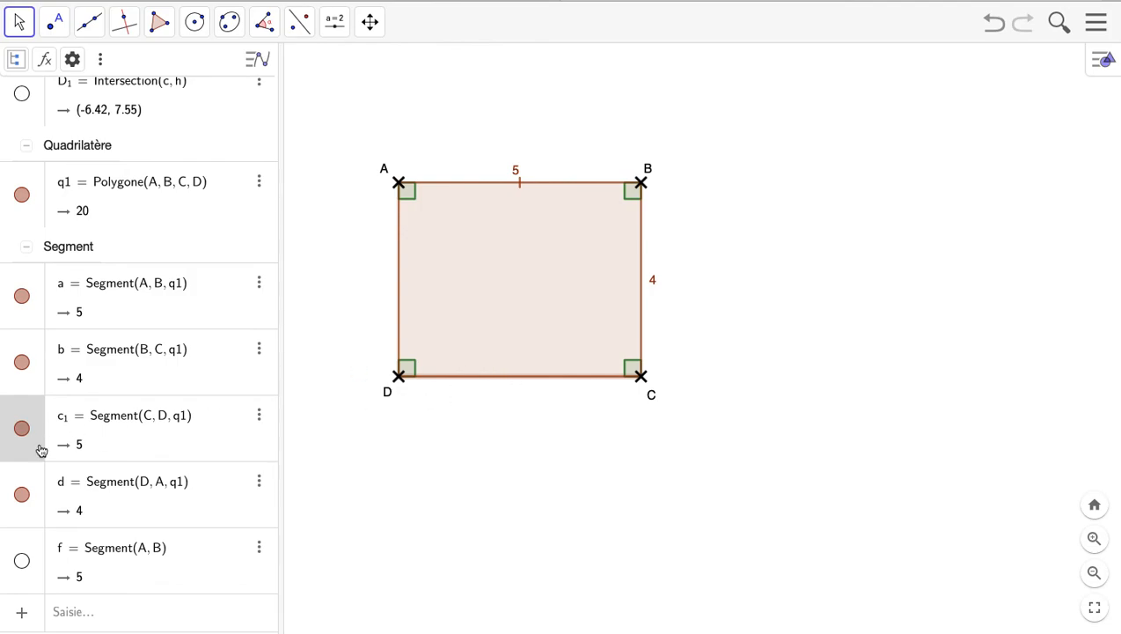
{"action": "right_click", "coordinate": [515, 380]}
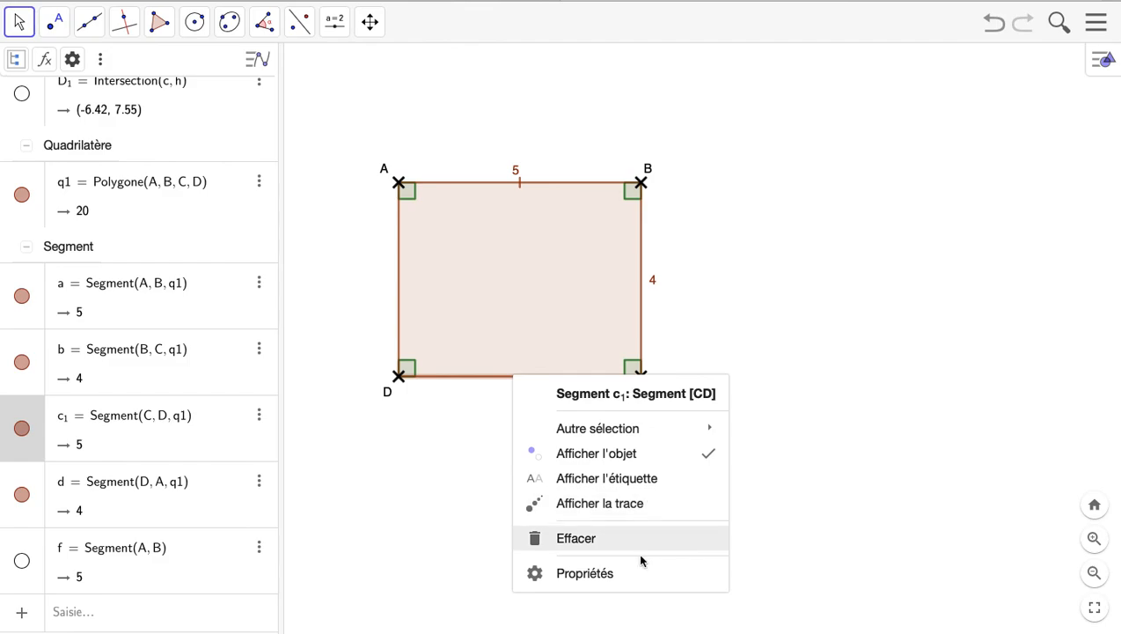
{"action": "left_click", "coordinate": [653, 588]}
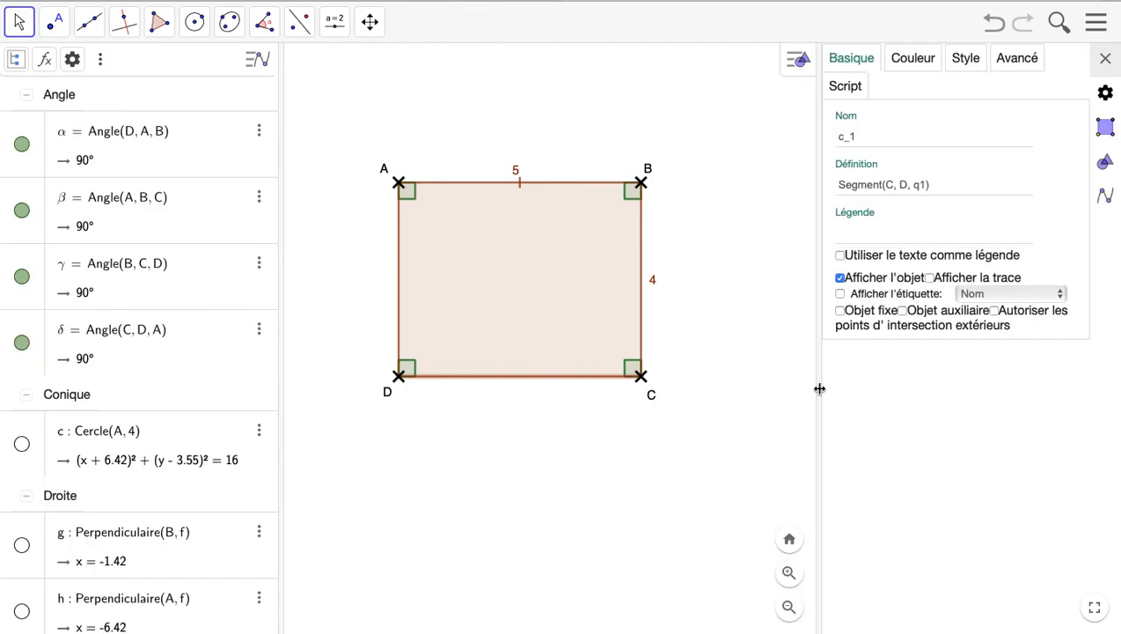
{"action": "left_click", "coordinate": [934, 59]}
{"action": "left_click", "coordinate": [965, 58]}
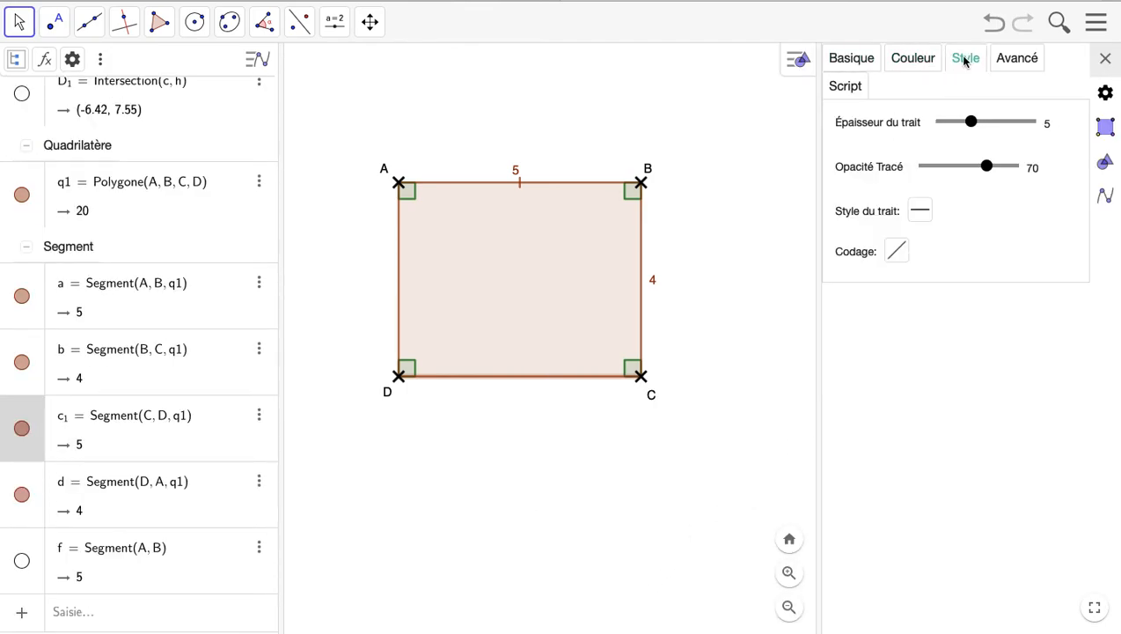
{"action": "left_click", "coordinate": [896, 250]}
{"action": "left_click", "coordinate": [907, 313]}
{"action": "left_click", "coordinate": [554, 451]}
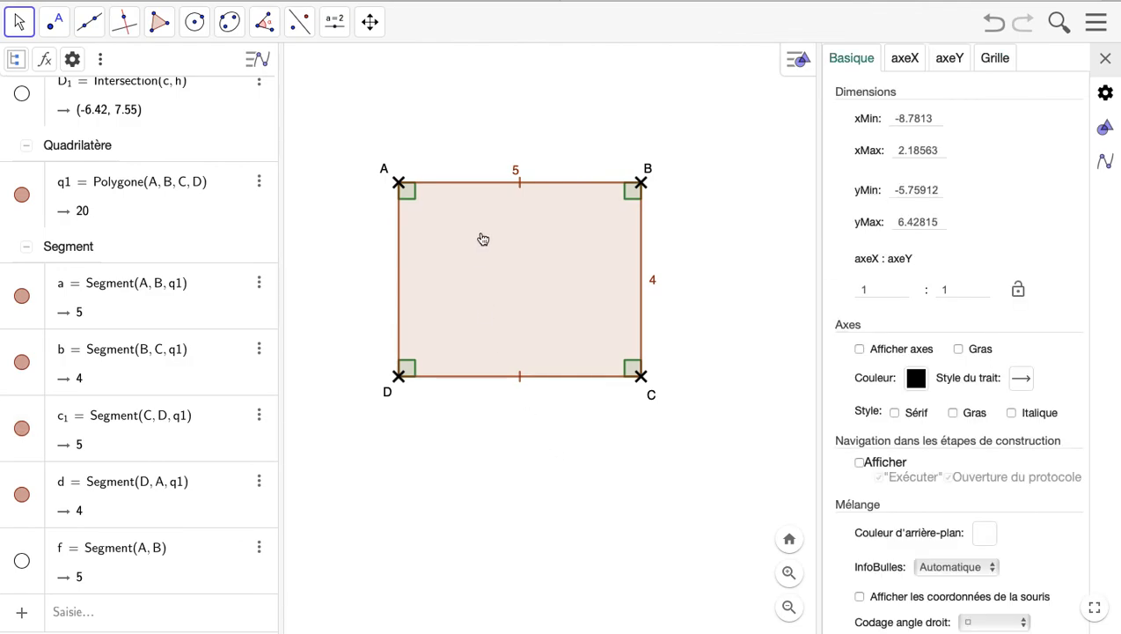
{"action": "left_click", "coordinate": [518, 172]}
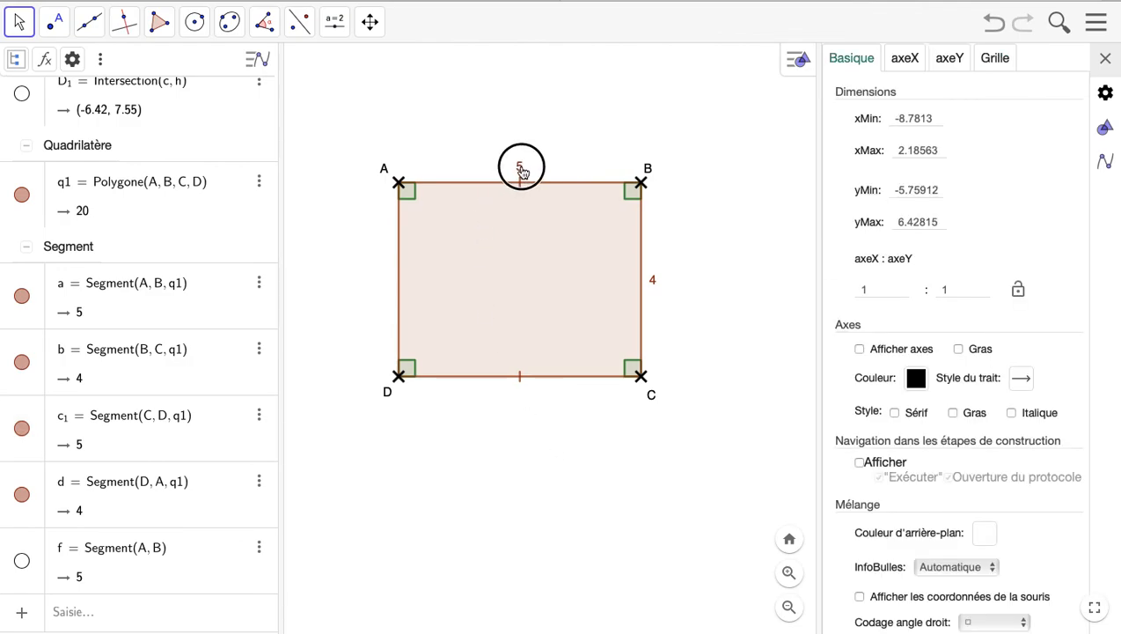
{"action": "left_click", "coordinate": [728, 347]}
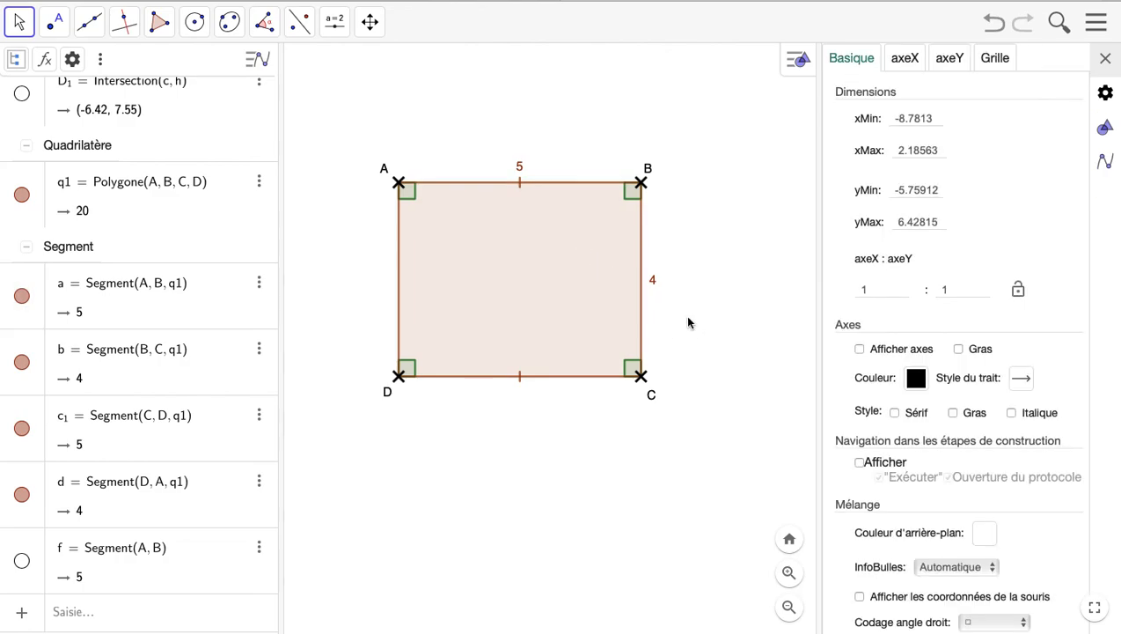
Step: Mark side BC with a double tick through its coding (Codage) property
{"action": "left_click", "coordinate": [642, 301]}
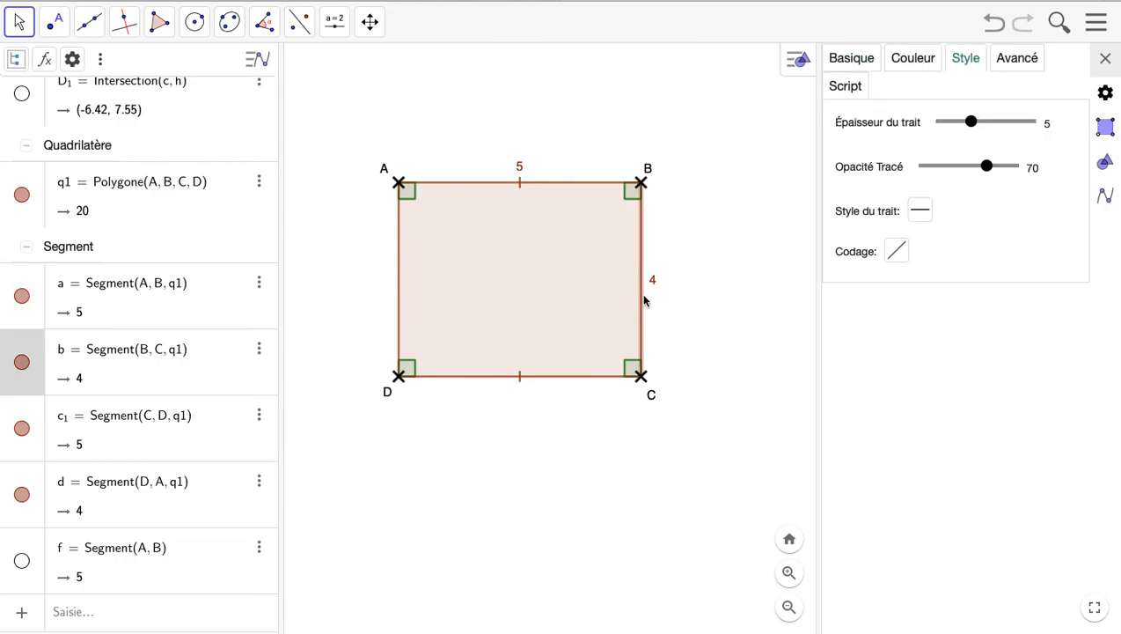
{"action": "left_click", "coordinate": [401, 284]}
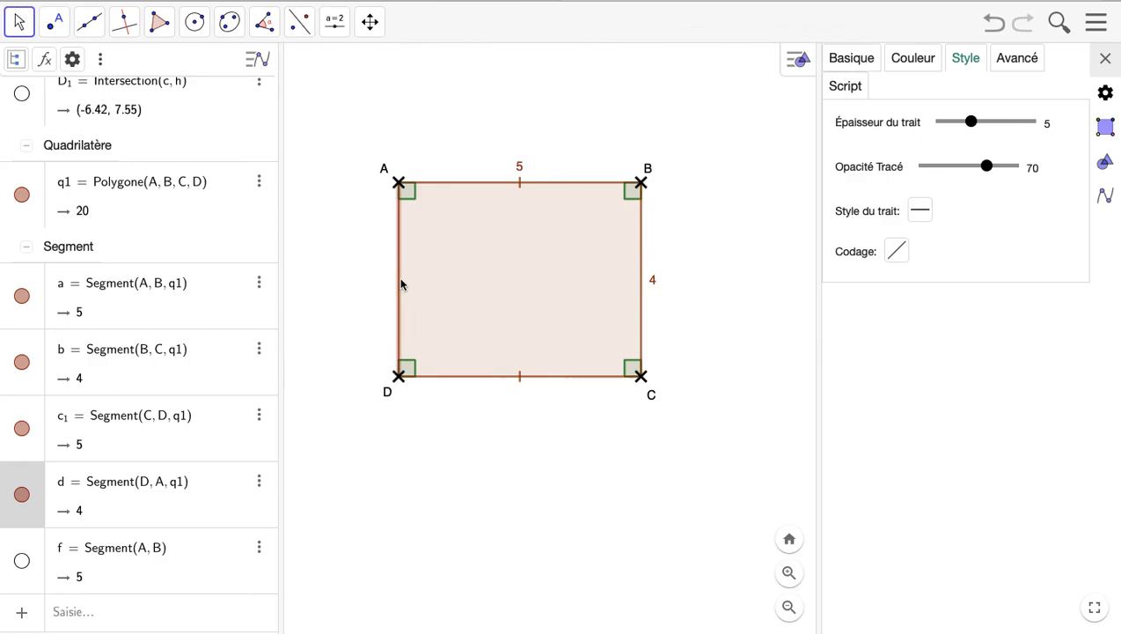
{"action": "left_click", "coordinate": [642, 287]}
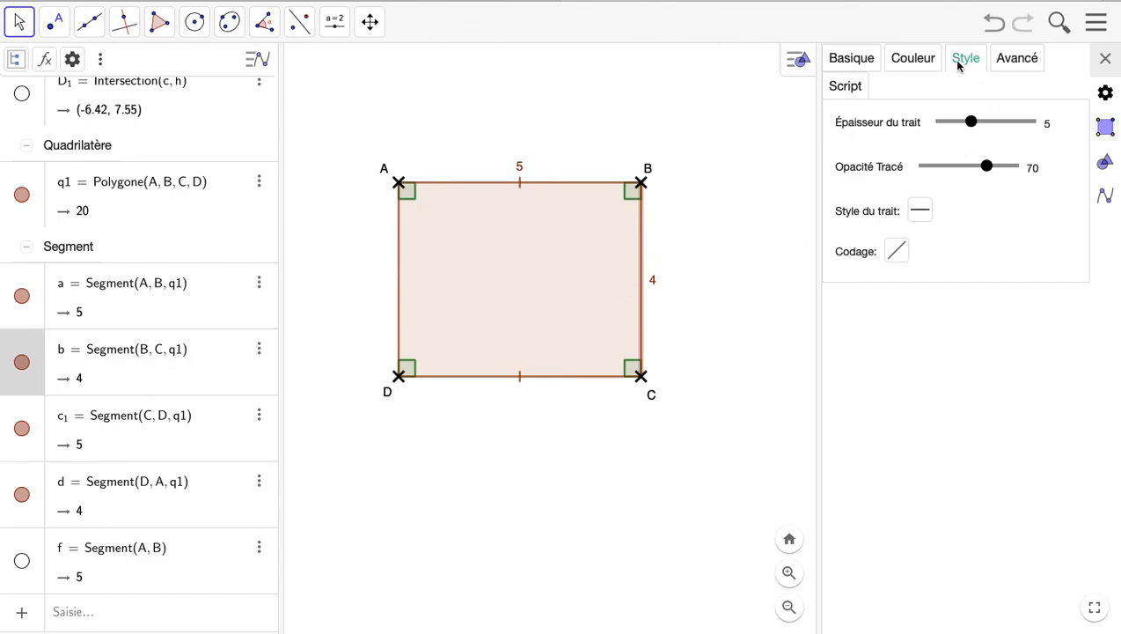
{"action": "left_click", "coordinate": [898, 255]}
{"action": "left_click", "coordinate": [906, 336]}
{"action": "left_click", "coordinate": [751, 337]}
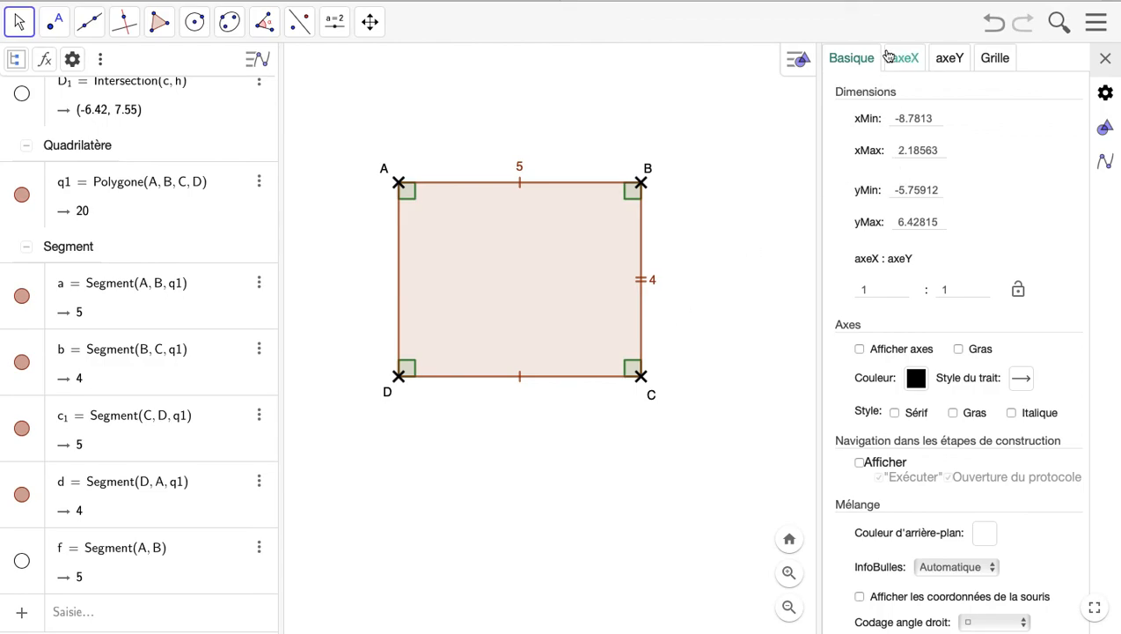
Step: Mark side DA with a double tick and close the properties
{"action": "left_click", "coordinate": [399, 286]}
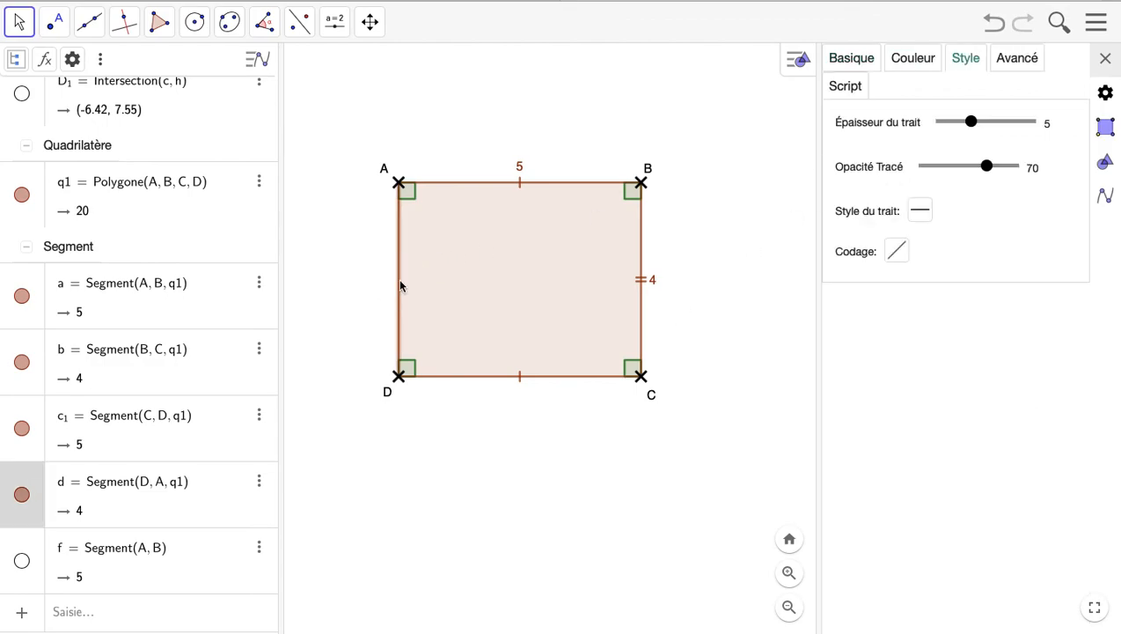
{"action": "left_click", "coordinate": [895, 251]}
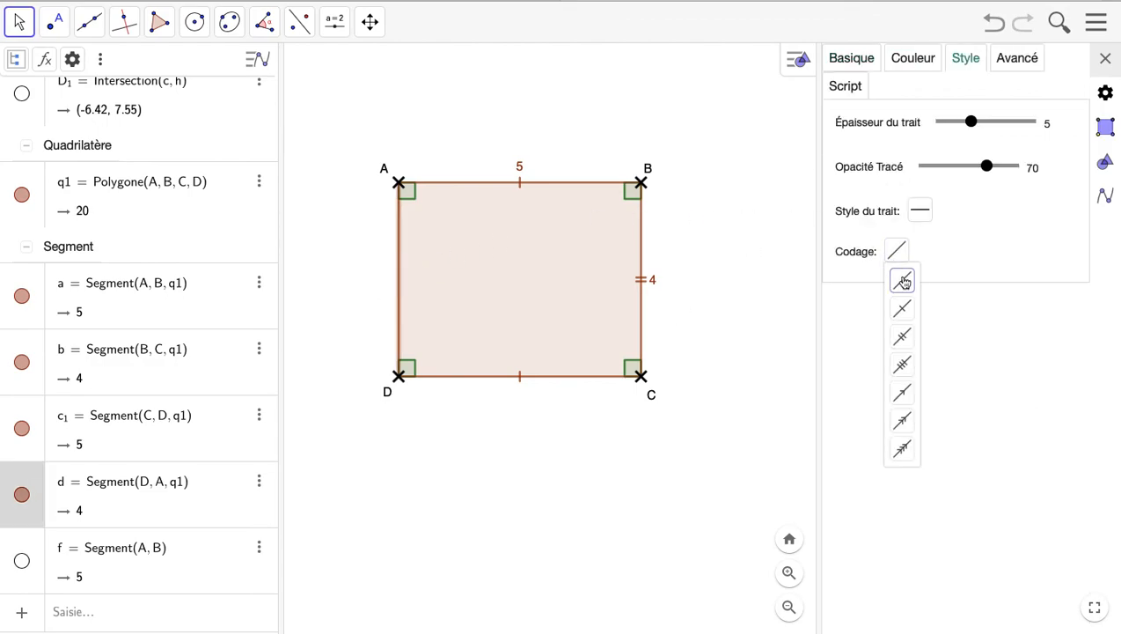
{"action": "left_click", "coordinate": [903, 336]}
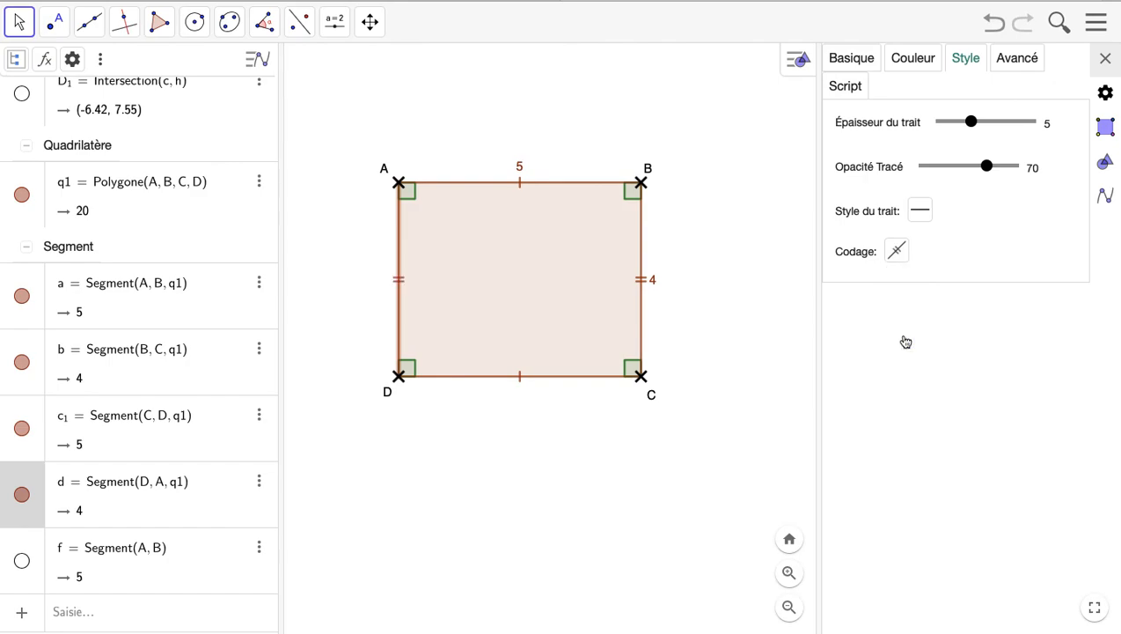
{"action": "left_click", "coordinate": [734, 366]}
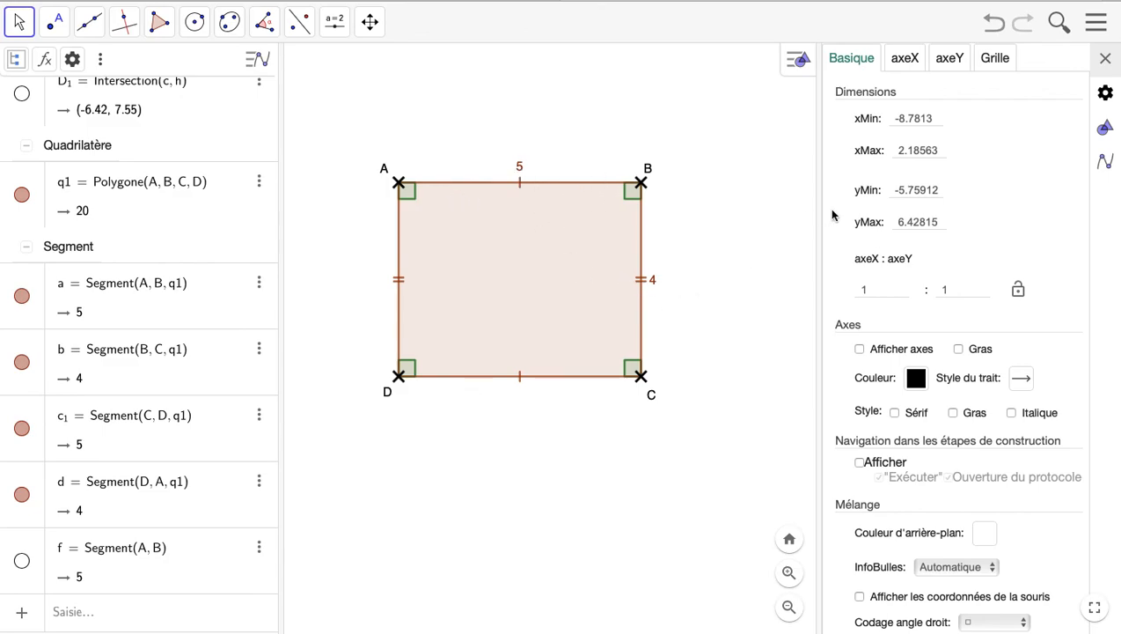
{"action": "left_click", "coordinate": [1105, 59]}
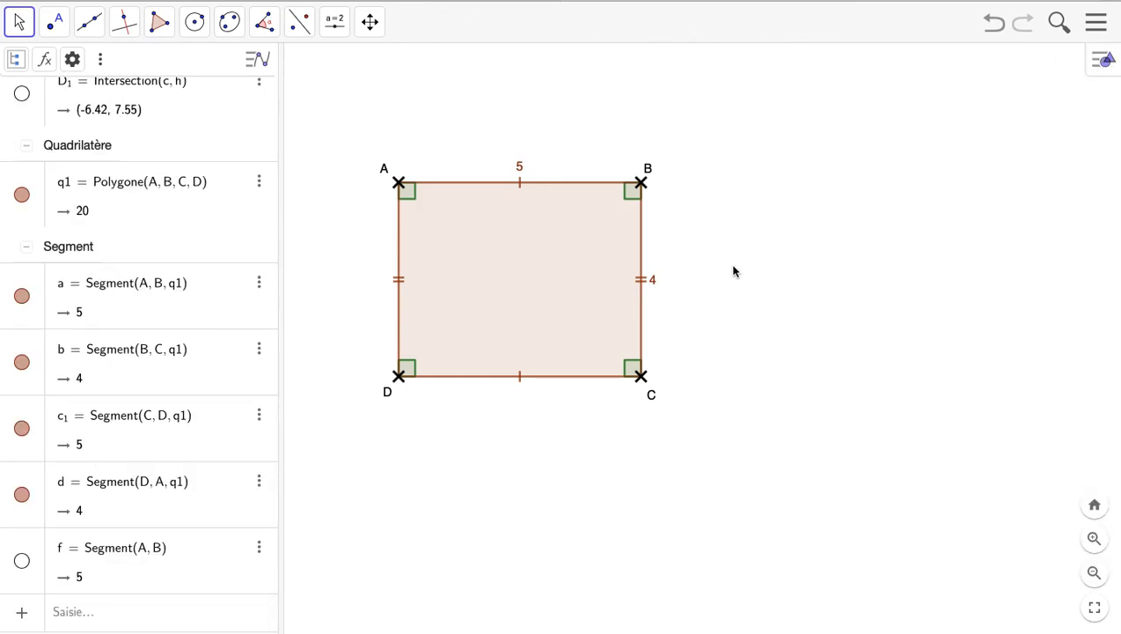
Step: Shift the graphics view horizontally with the Move Graphics View tool so the rectangle sits nearer the middle of the drawing area
{"action": "left_click", "coordinate": [370, 21]}
{"action": "left_click", "coordinate": [404, 76]}
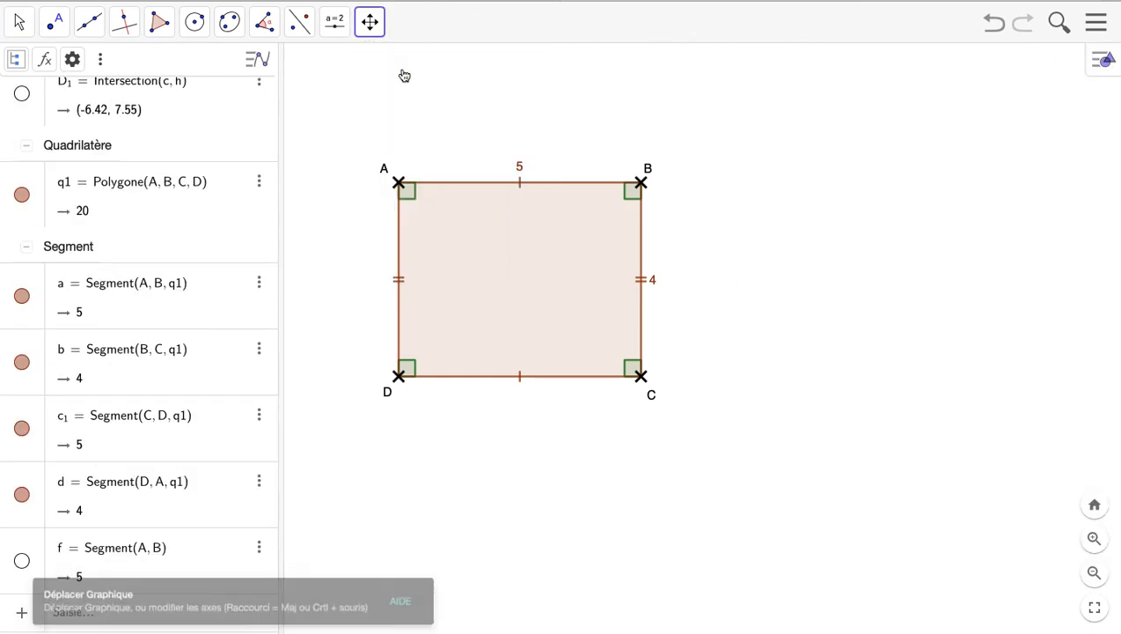
{"action": "left_click_drag", "start_coordinate": [521, 132], "coordinate": [631, 135]}
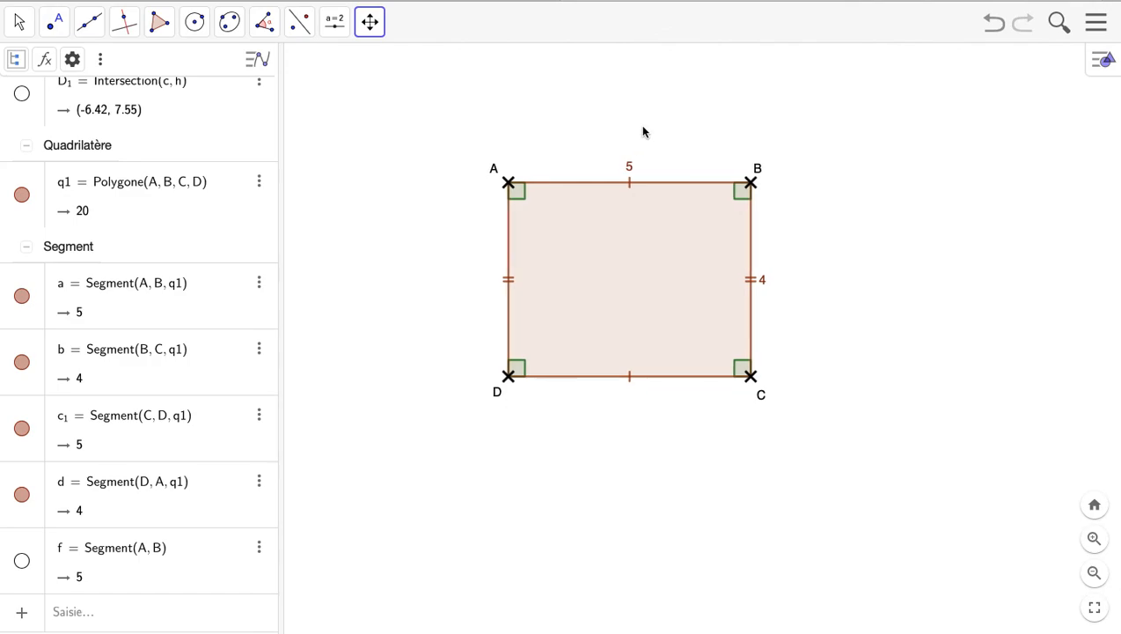